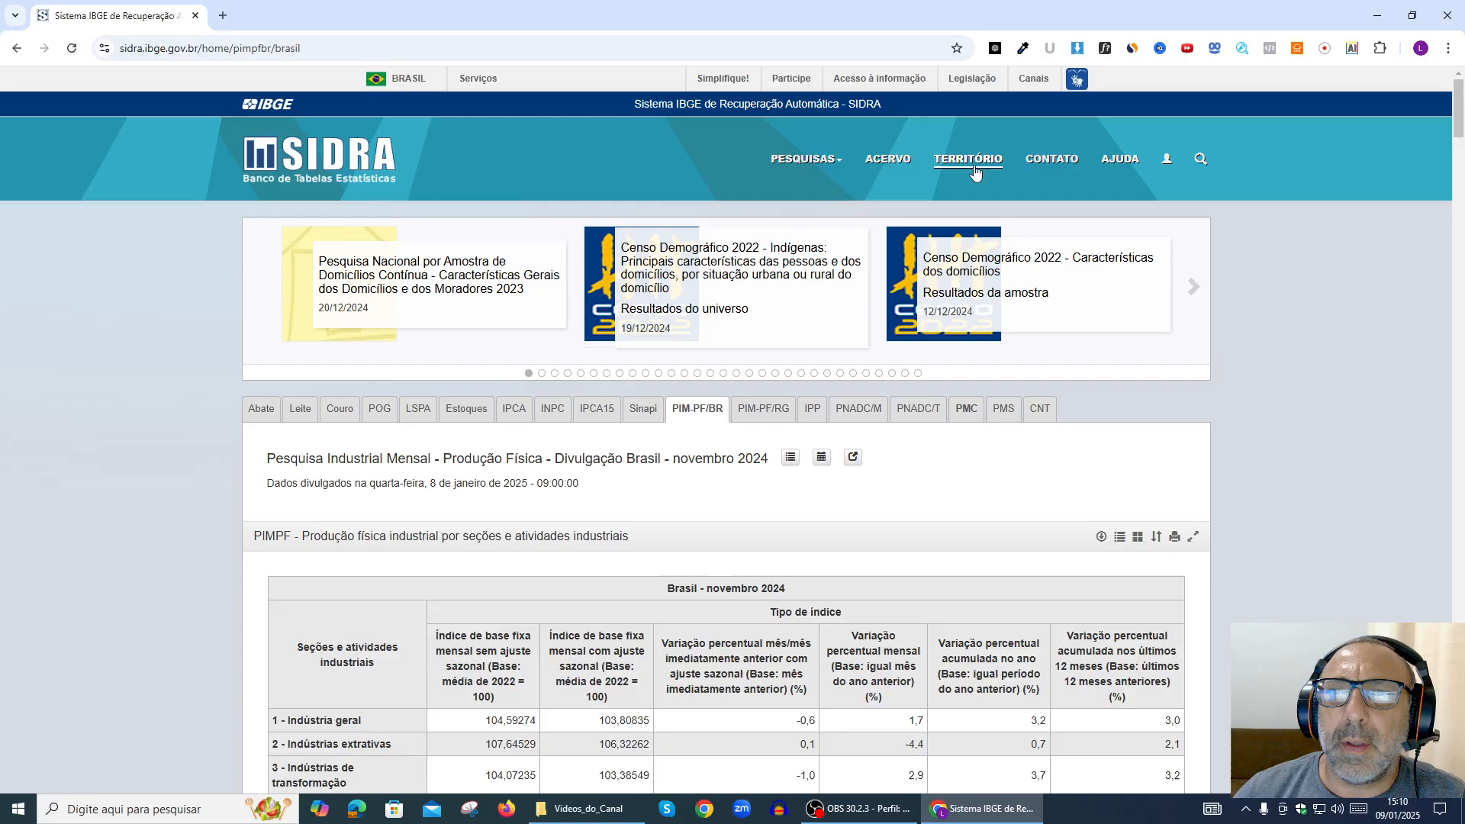
Open the Território page and list the territorial units of the political-administrative level Bairro
click(966, 164)
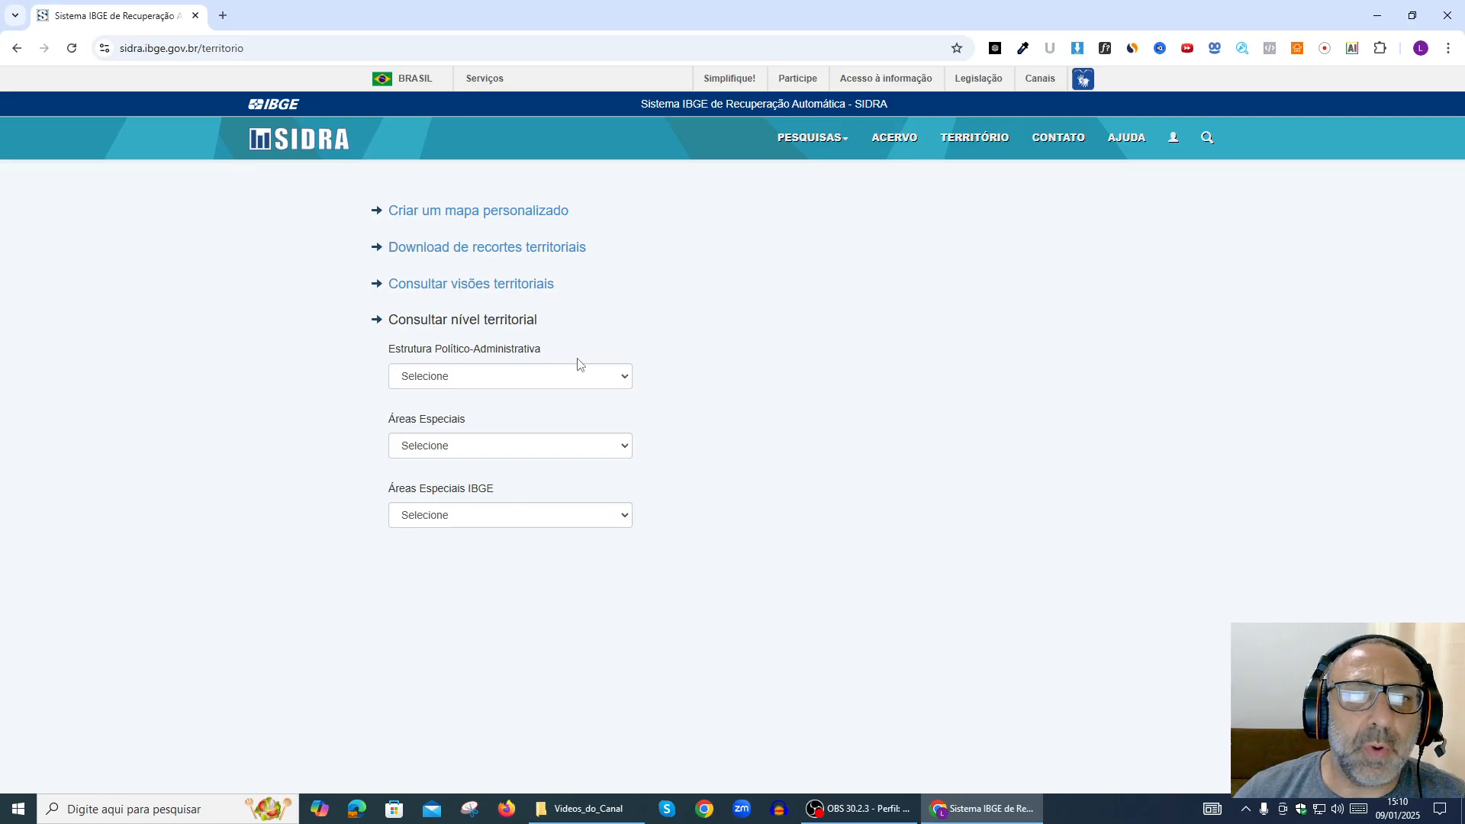
click(623, 379)
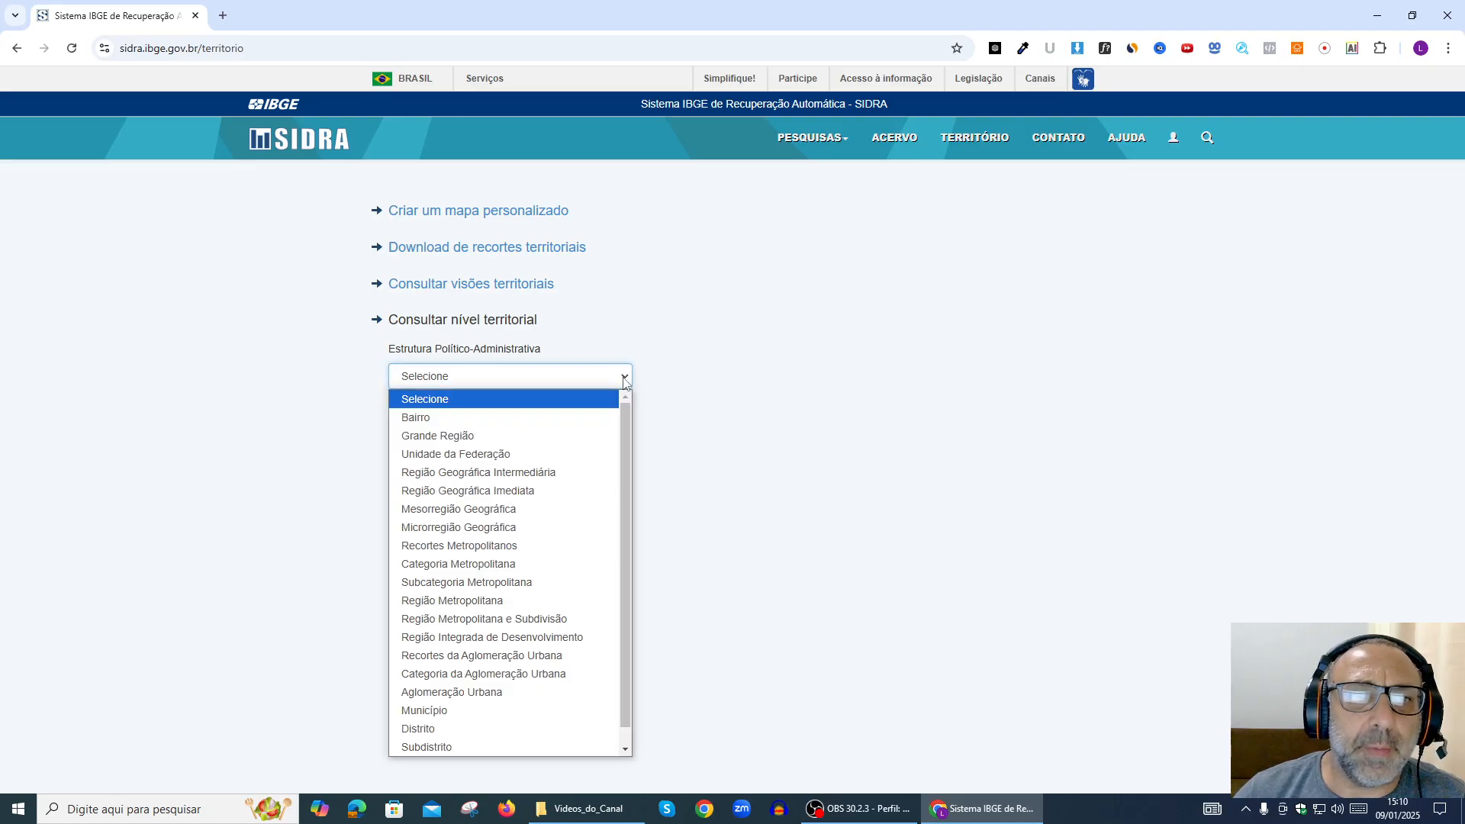
click(431, 418)
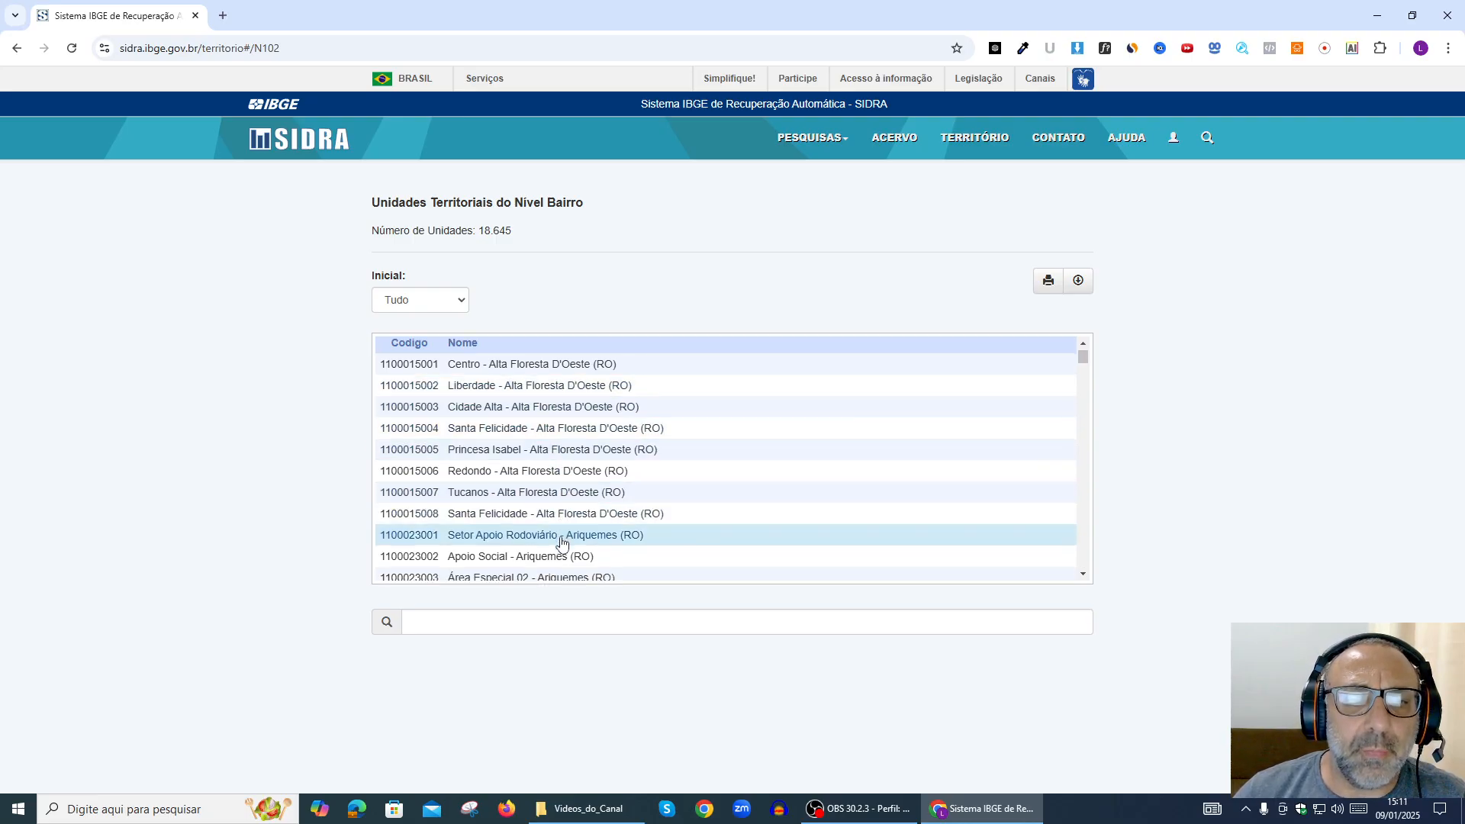
Look through the full list of Bairro units with their codes and names
scroll(561, 543, down, 3)
scroll(562, 542, up, 2)
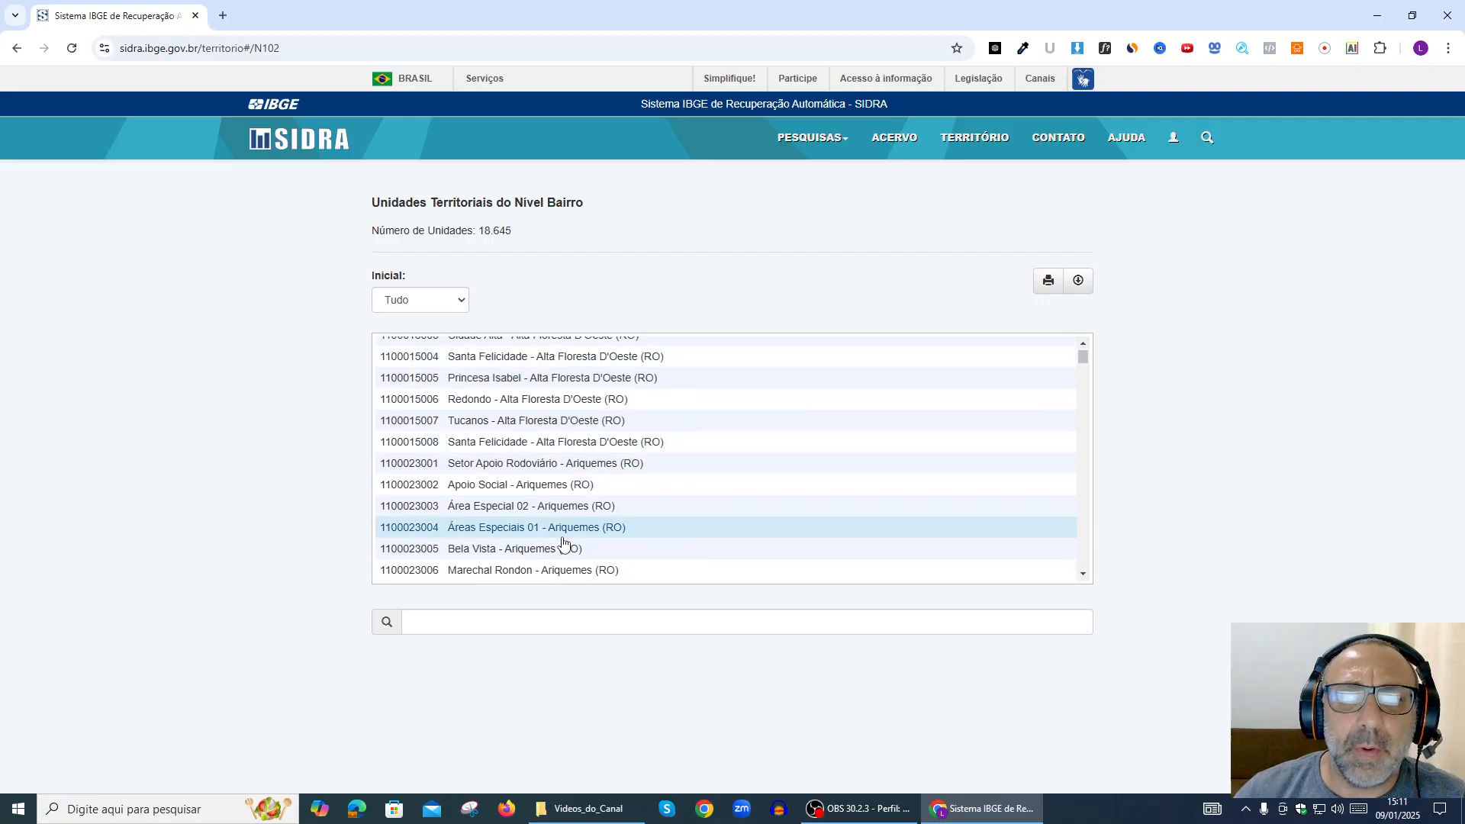
scroll(563, 539, down, 2)
mouse_move(1082, 354)
mouse_down()
mouse_move(1089, 584)
mouse_move(1082, 353)
mouse_up()
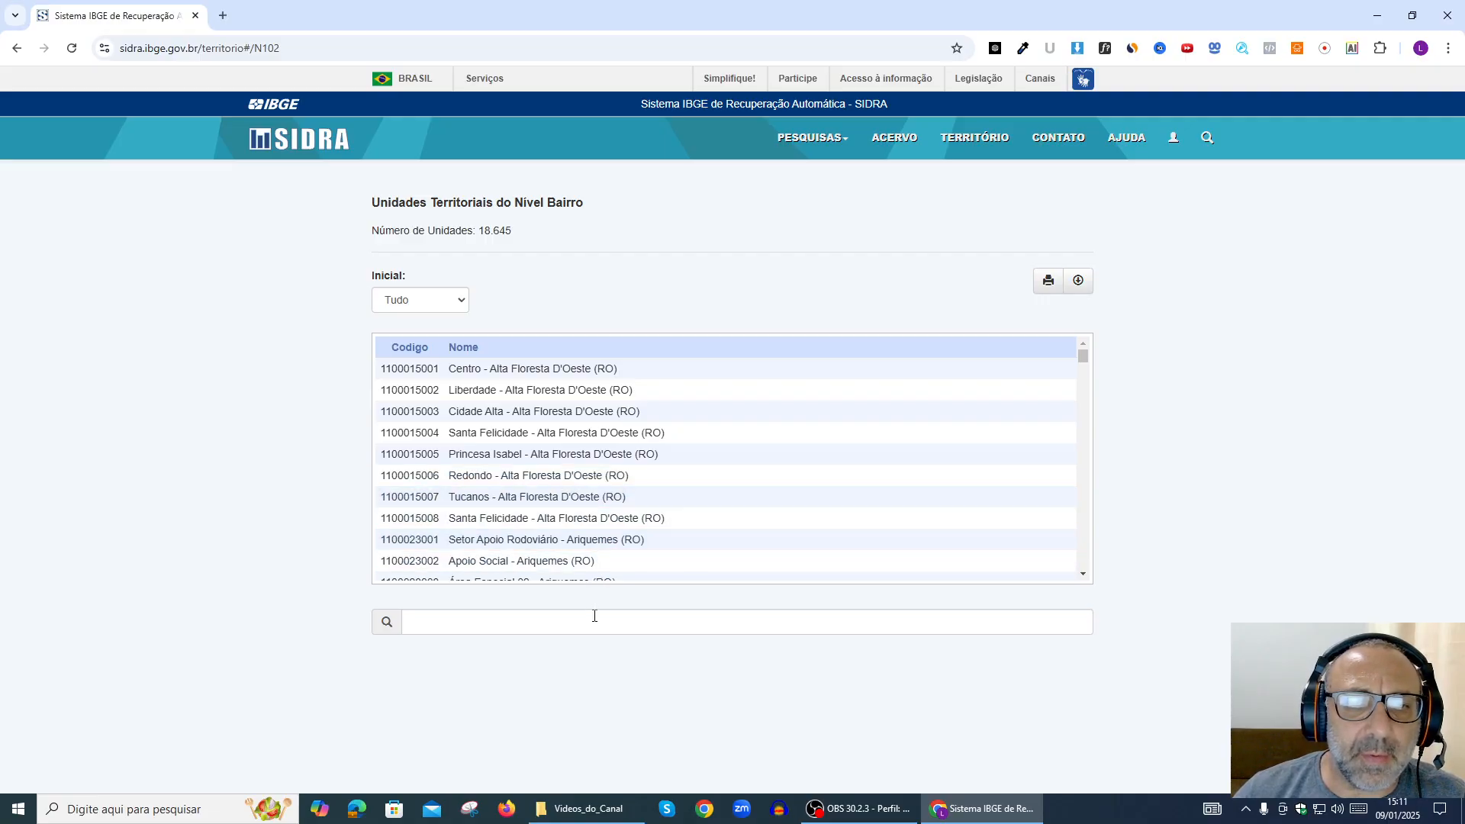
scroll(582, 543, down, 5)
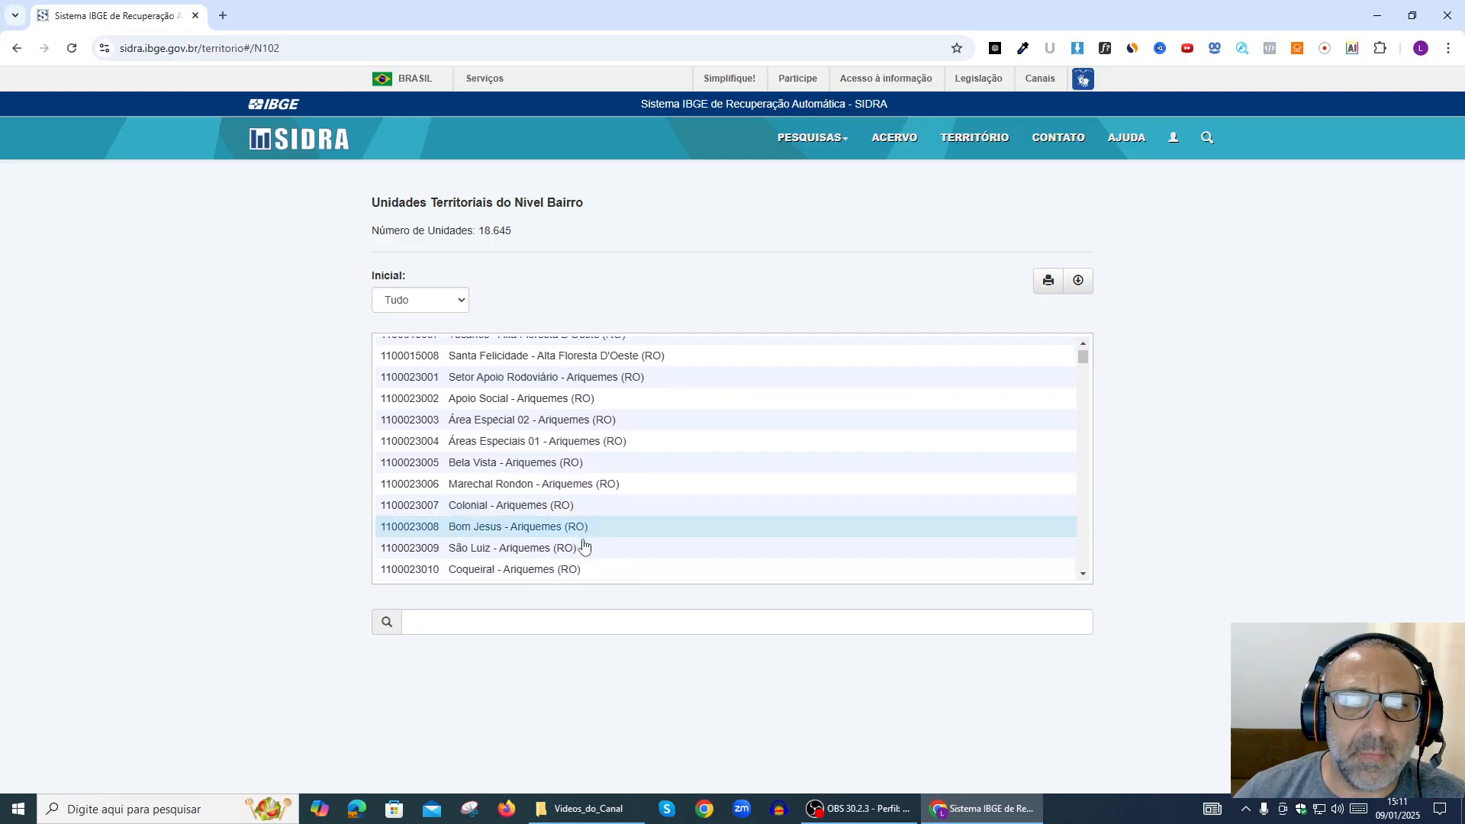
mouse_move(1083, 356)
mouse_down()
mouse_move(1084, 559)
mouse_move(1082, 353)
mouse_up()
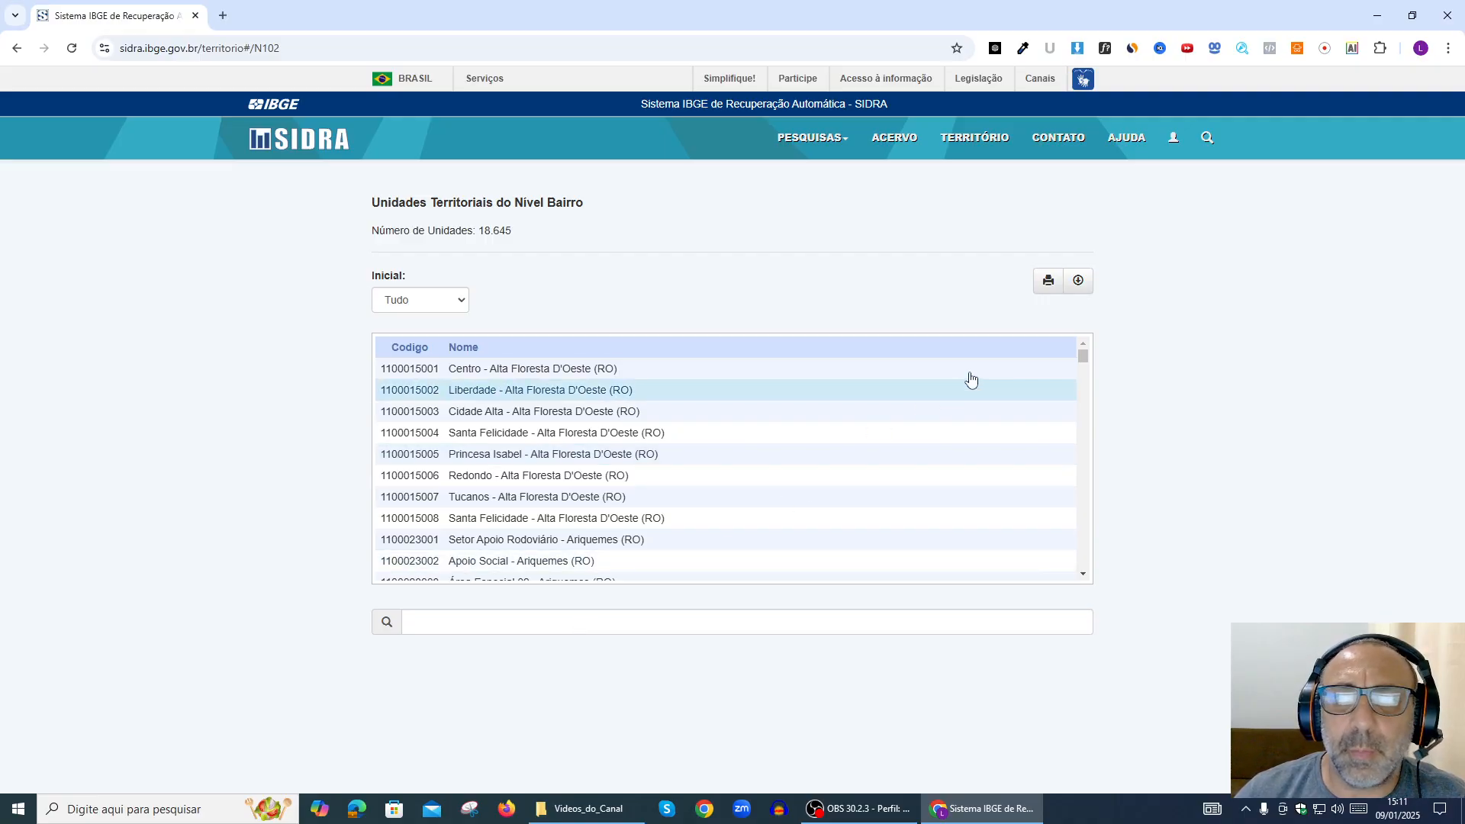
mouse_move(1087, 361)
mouse_down()
mouse_move(1088, 382)
mouse_move(1082, 353)
mouse_up()
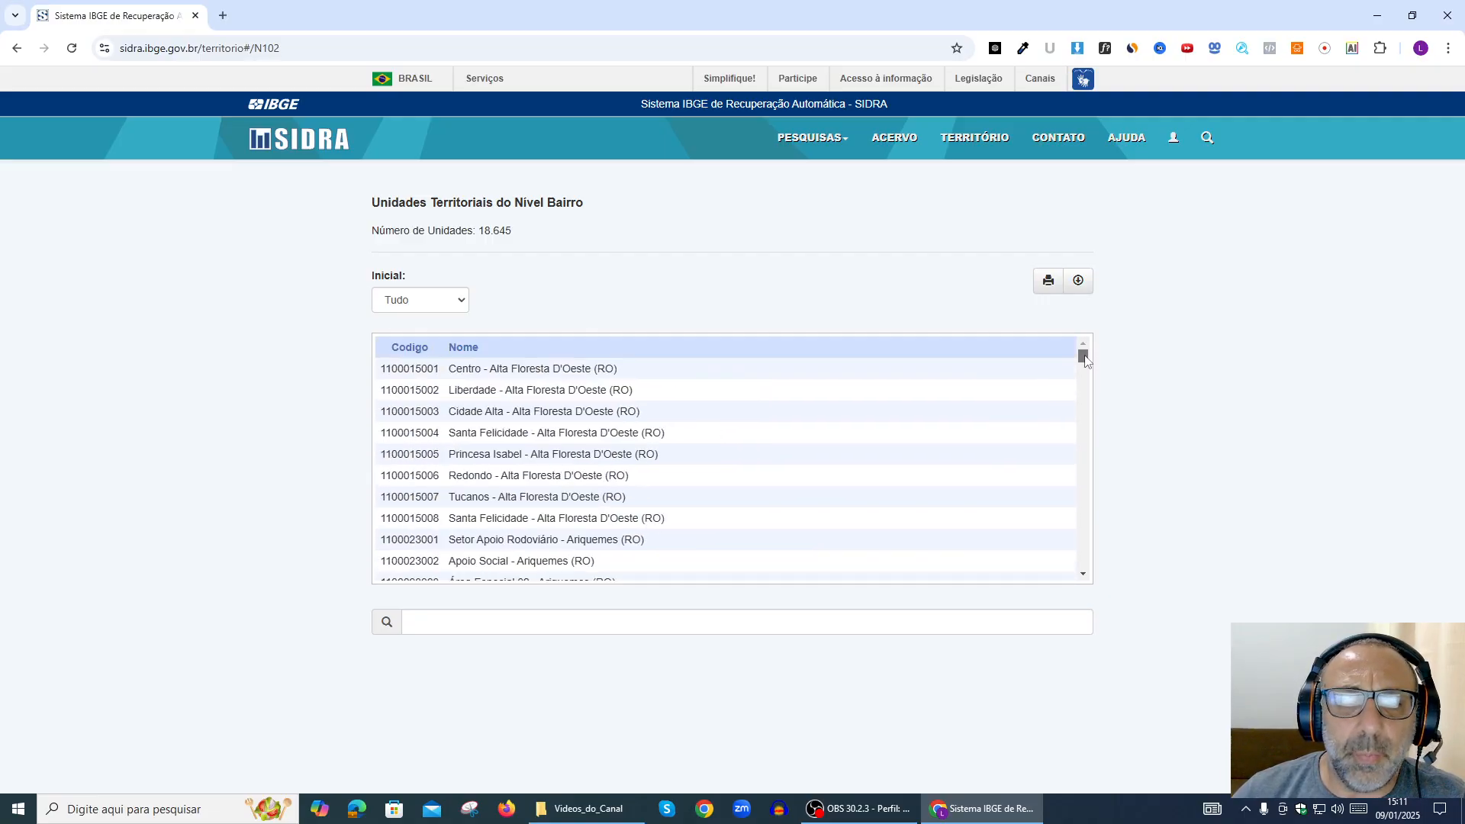
Search the Bairro list for "Varginha" and look through the matching neighbourhoods
click(585, 627)
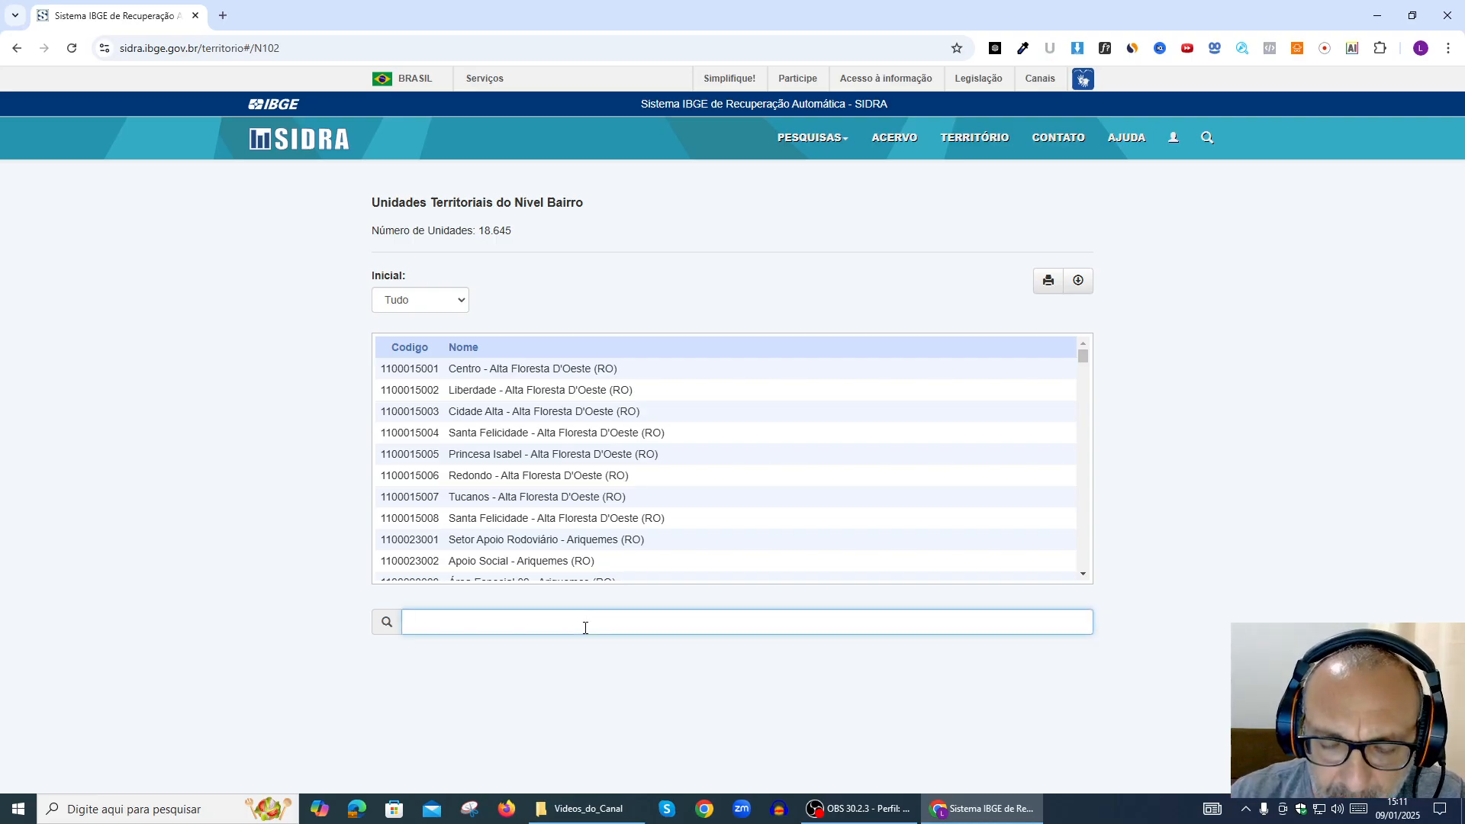
text(V)
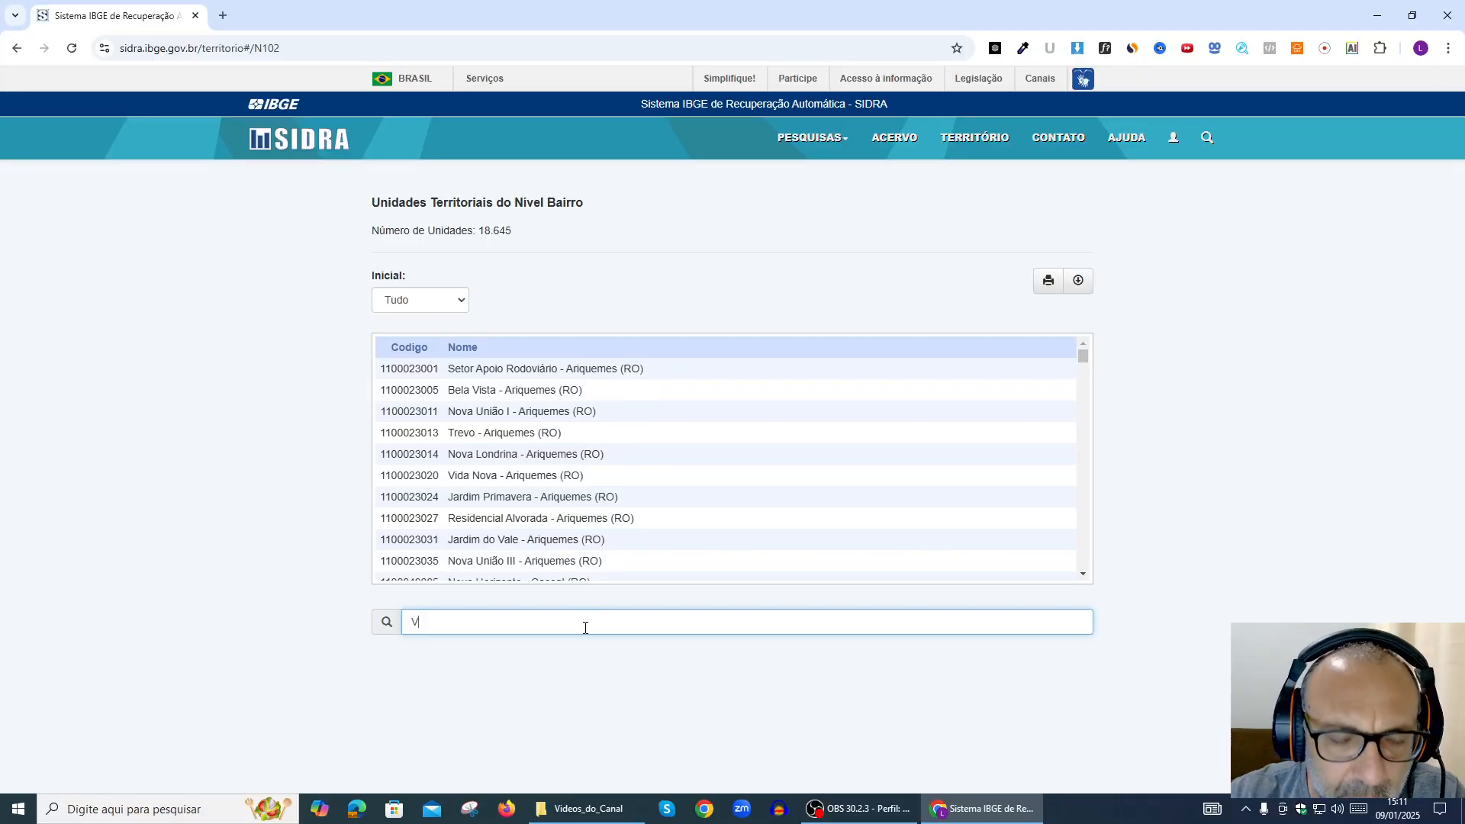
text(arginha)
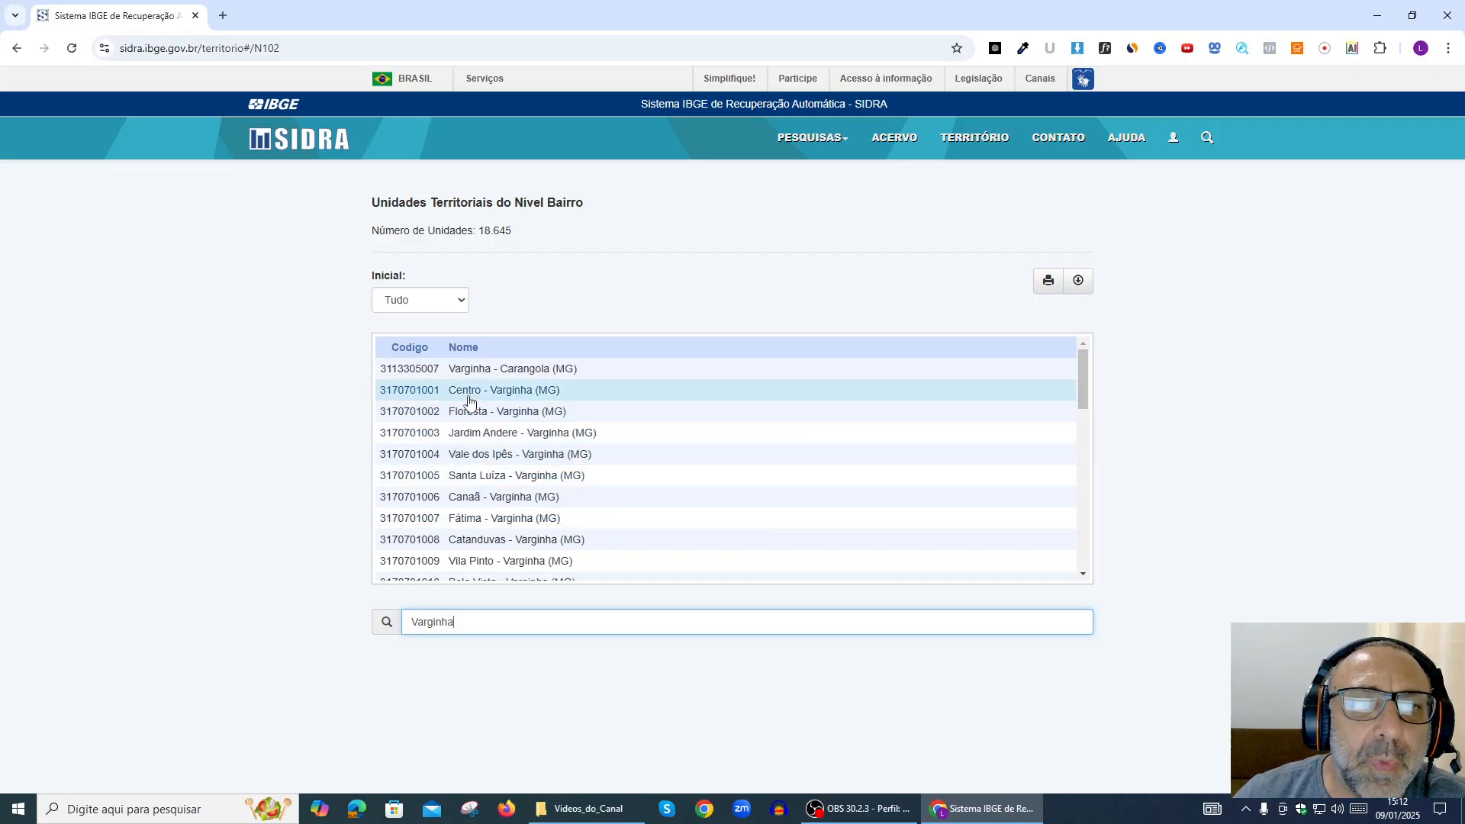
scroll(515, 405, down, 3)
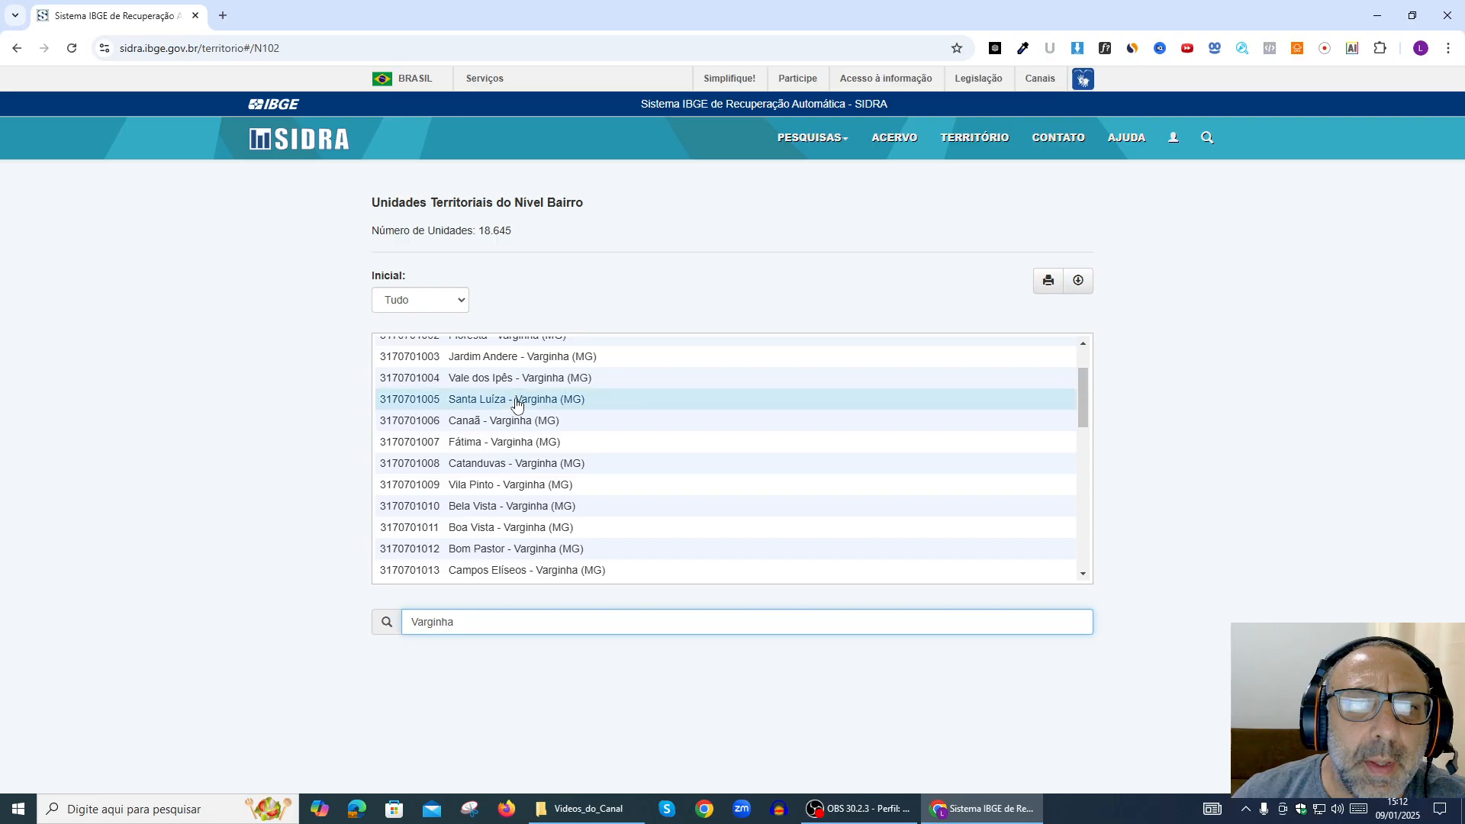
scroll(516, 405, down, 3)
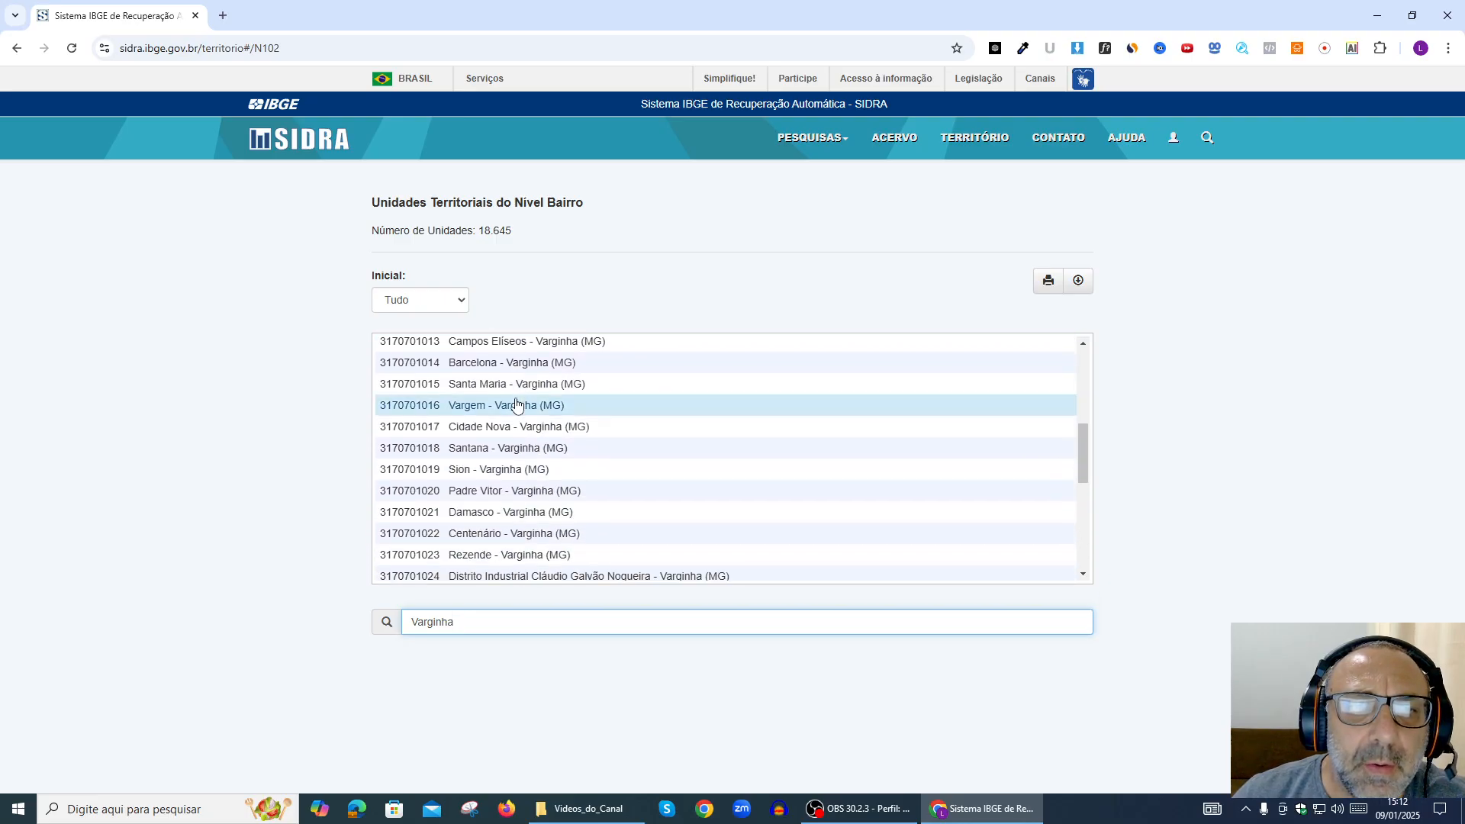
scroll(515, 404, down, 1)
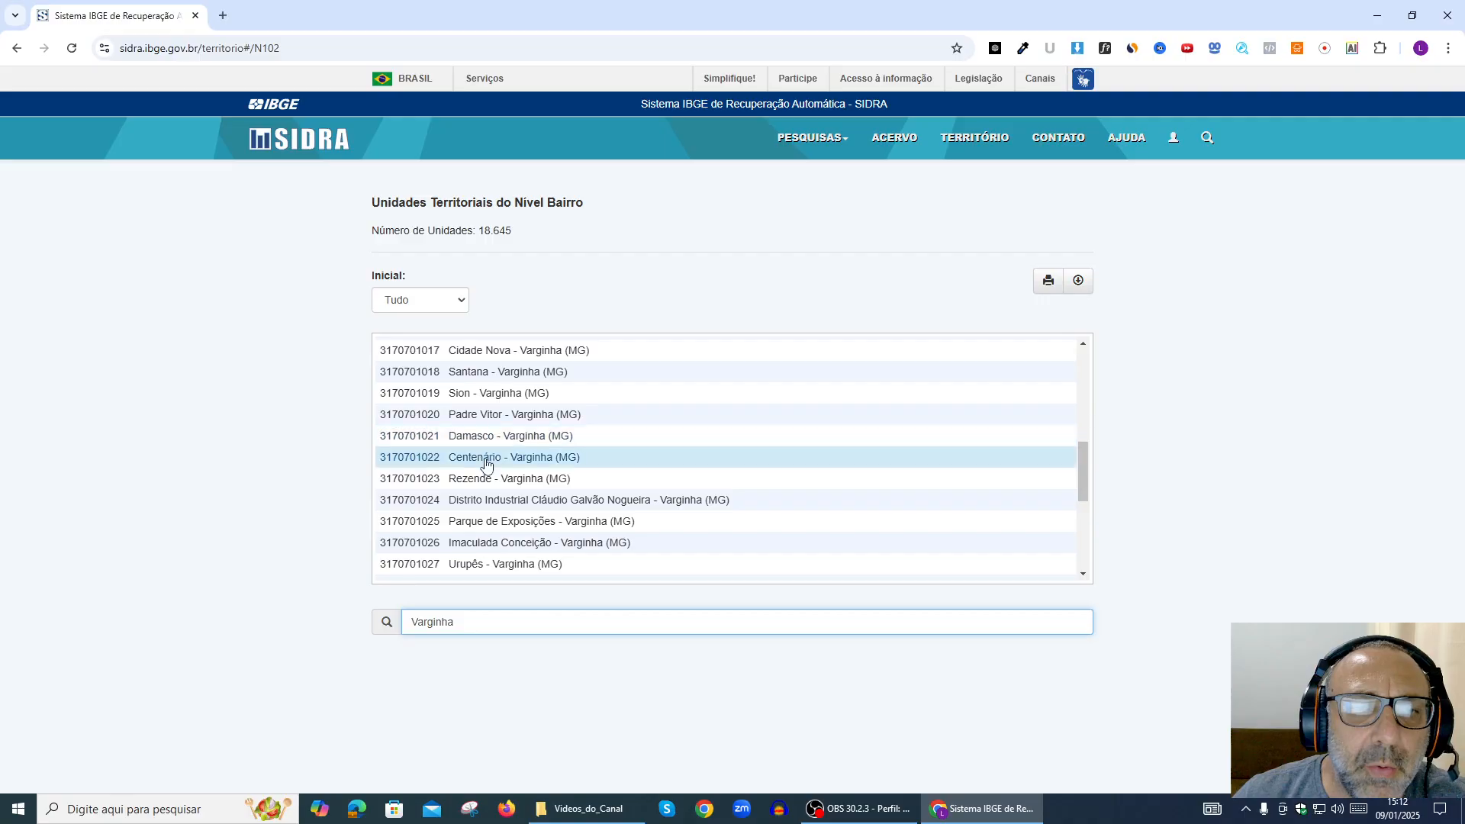
scroll(489, 462, down, 1)
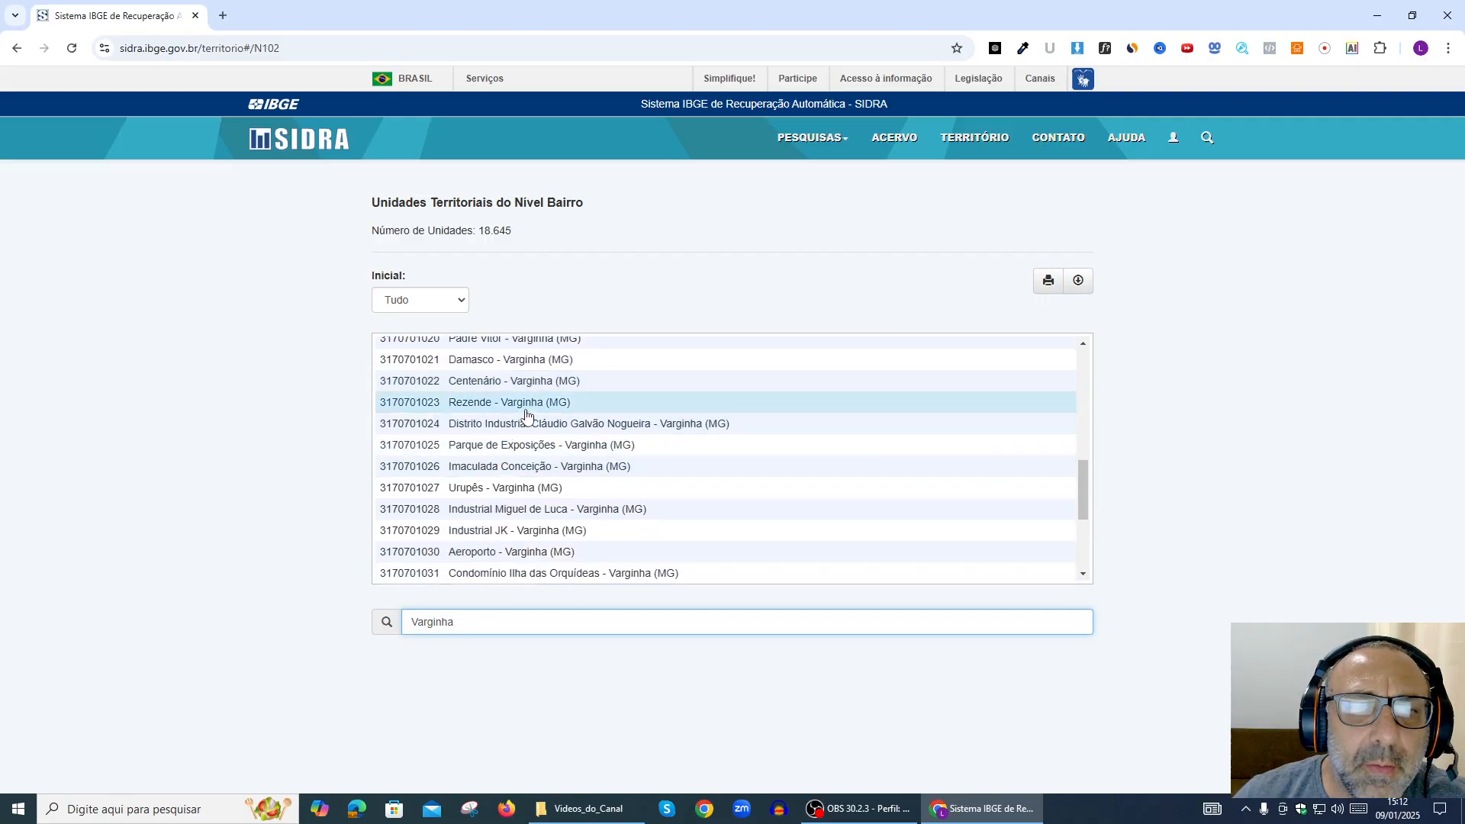
scroll(580, 469, down, 2)
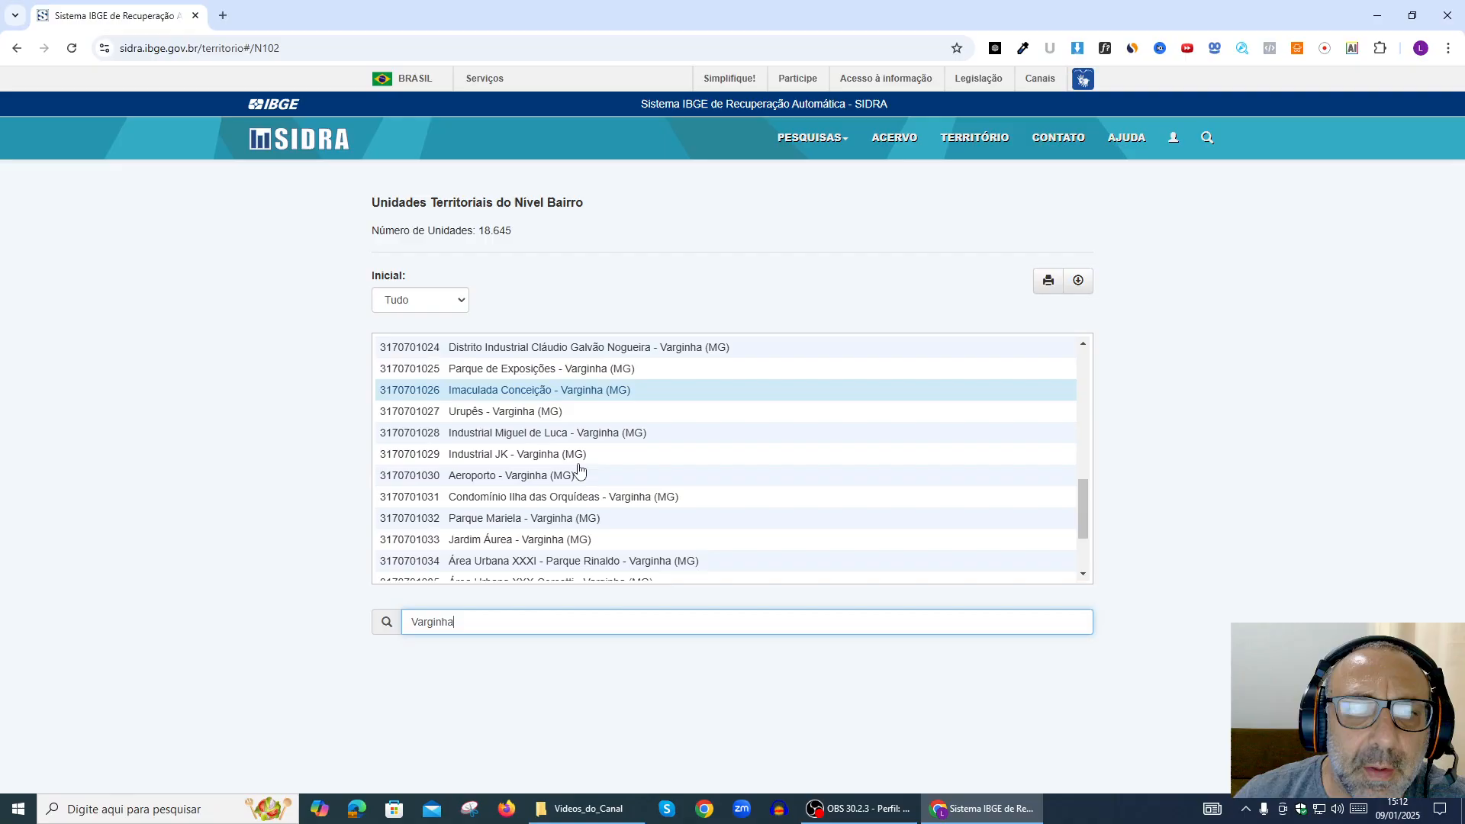
scroll(580, 469, down, 2)
scroll(580, 469, up, 5)
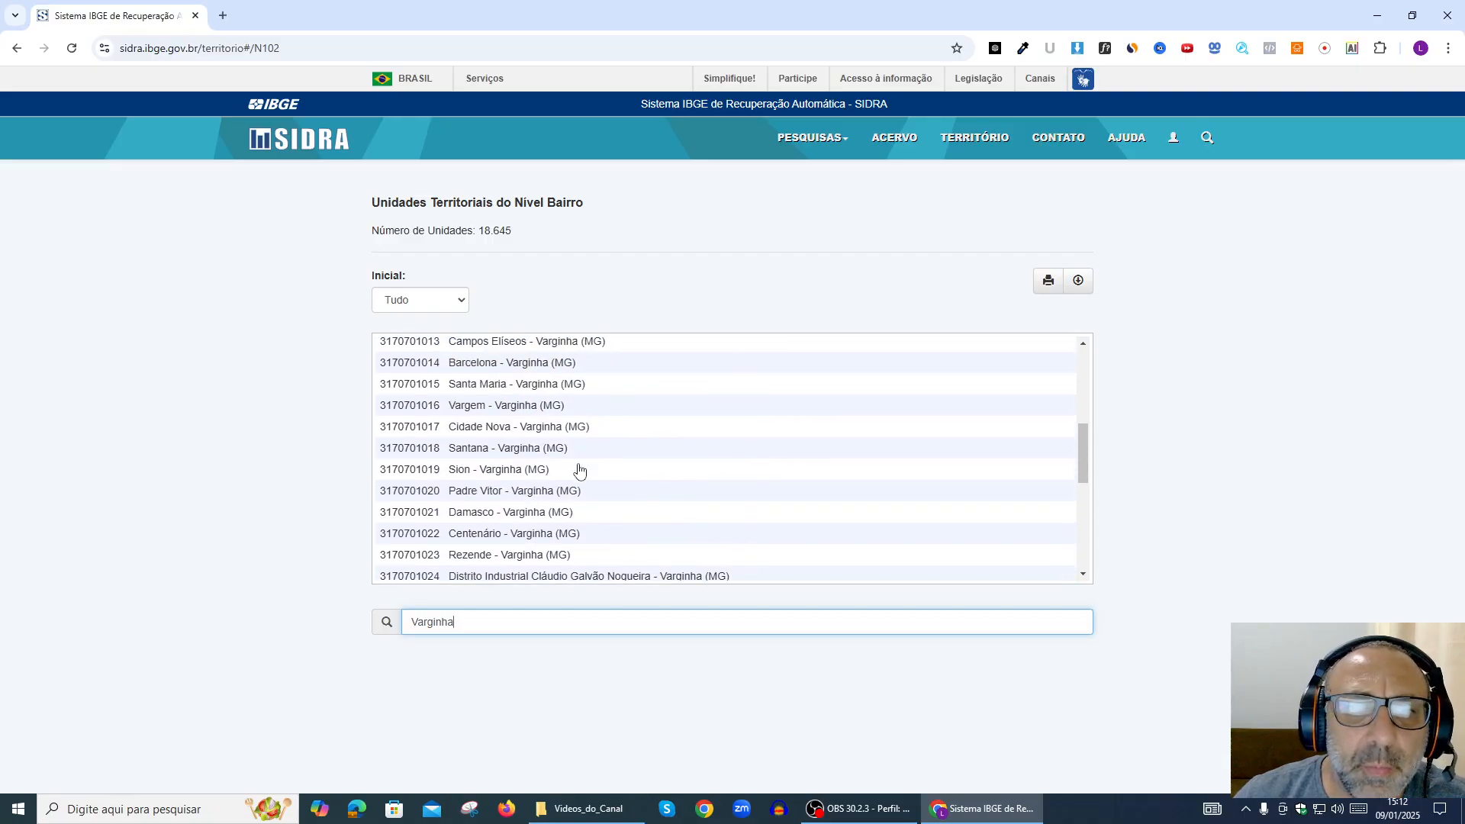
scroll(580, 469, up, 4)
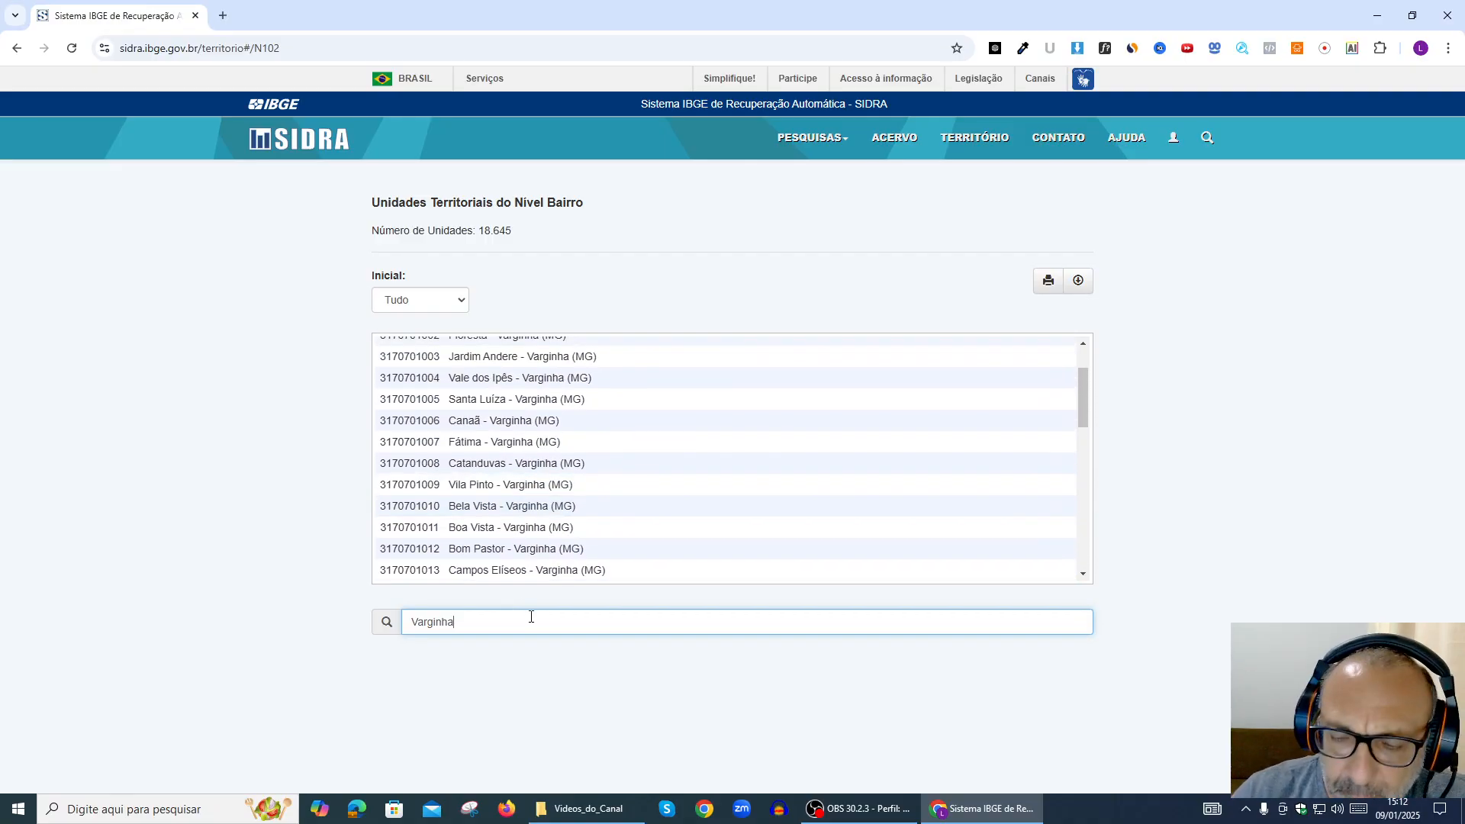
Replace the search term in the Bairro list with "Itajubá"
key(BackSpace)
key(BackSpace)
key(BackSpace)
key(BackSpace)
key(BackSpace)
key(BackSpace)
key(BackSpace)
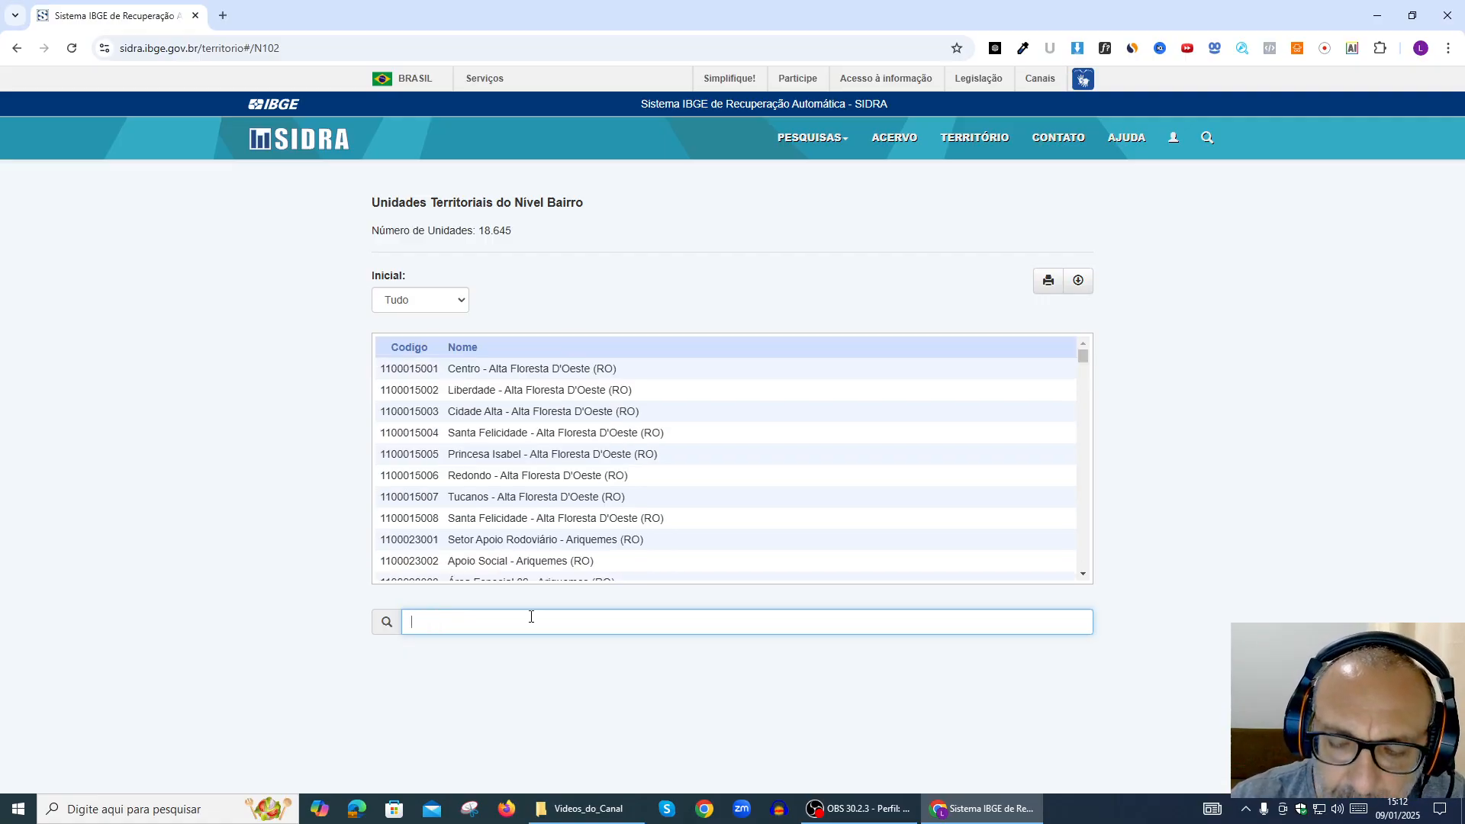
text(Itajubá)
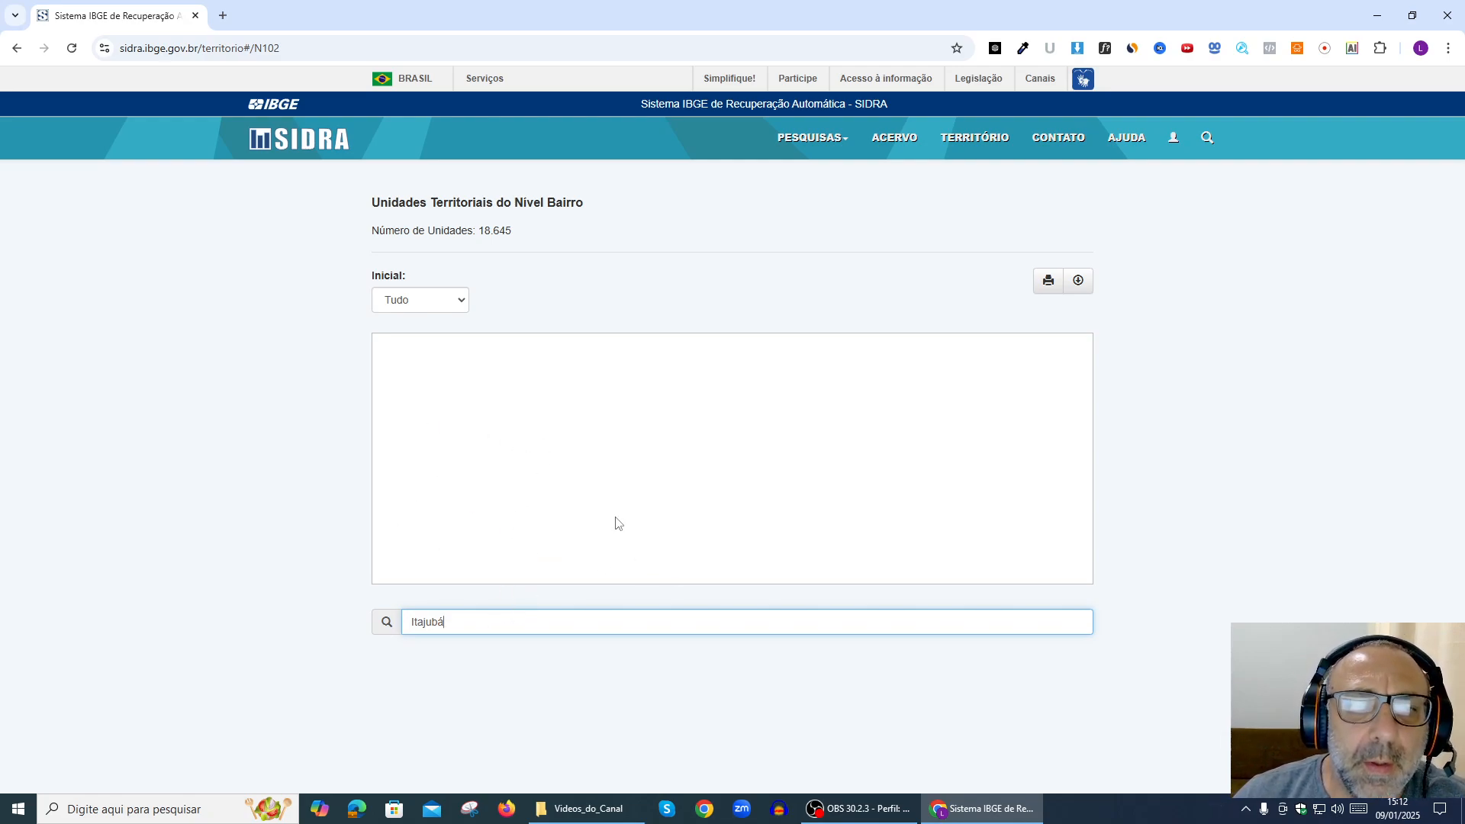
Search the Bairro list for "passos" instead and look through the matching neighbourhoods
key(BackSpace)
key(BackSpace)
key(BackSpace)
key(BackSpace)
key(BackSpace)
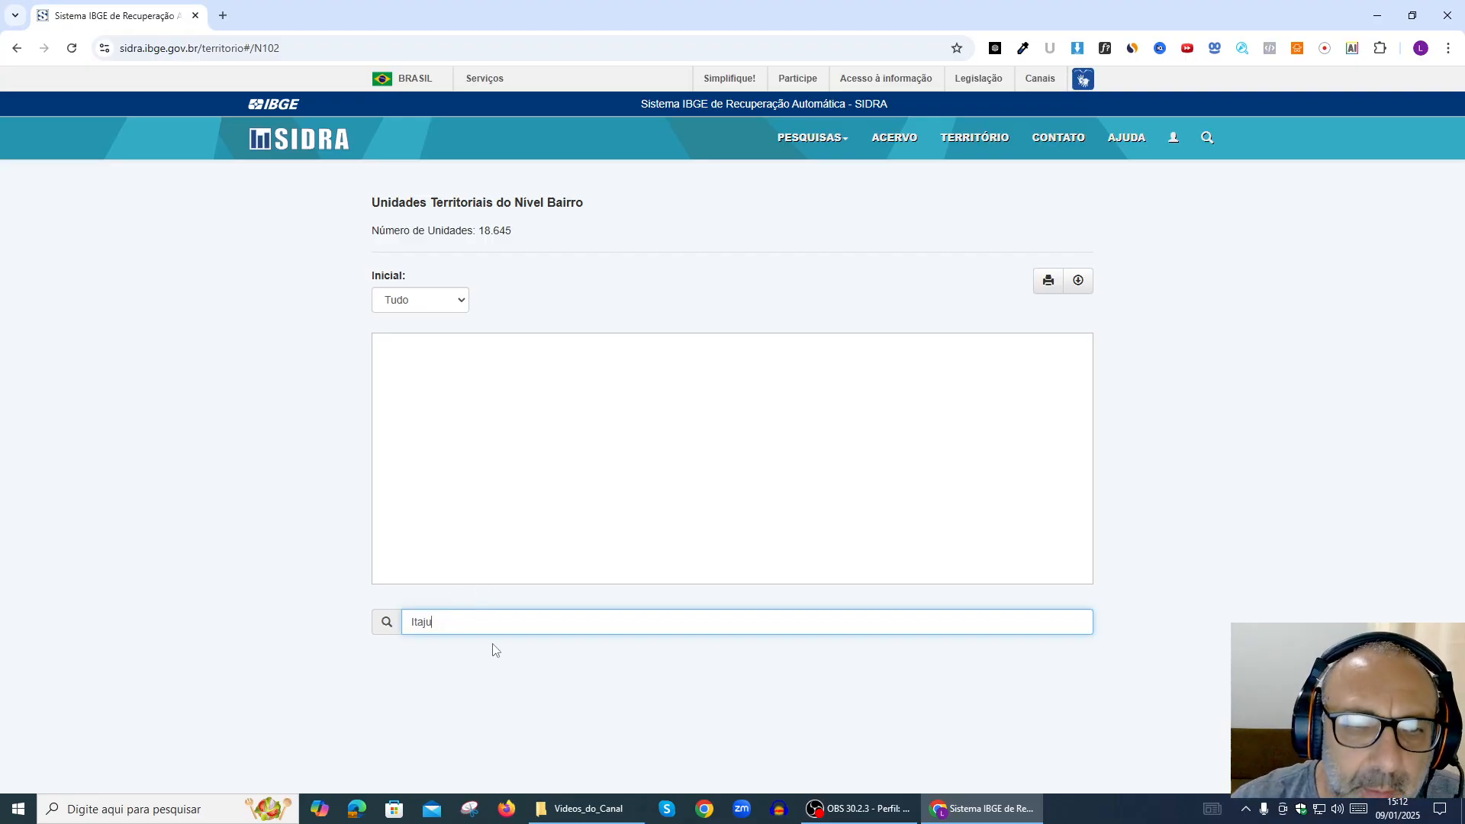
text(p)
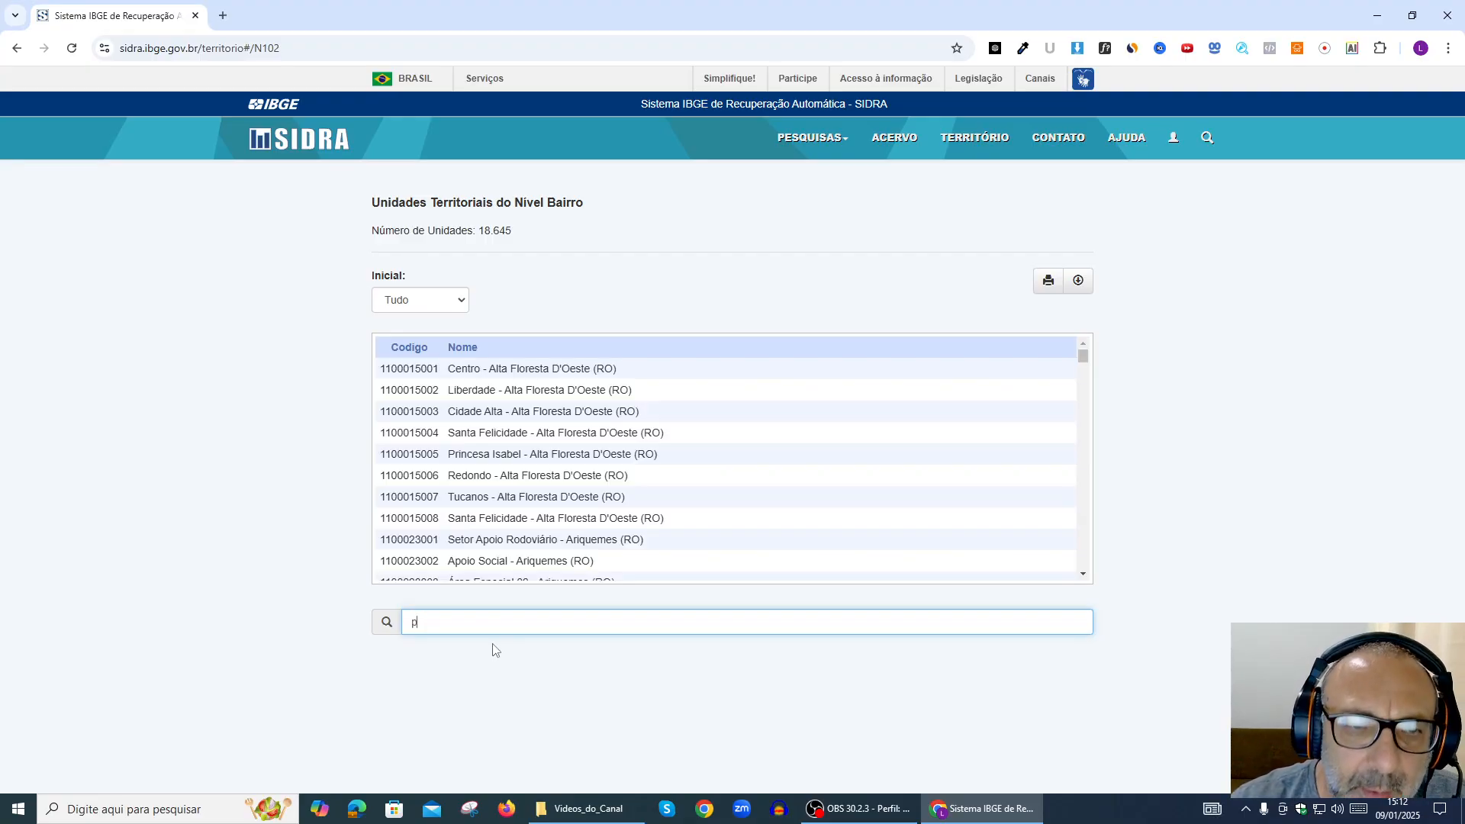
text(assos)
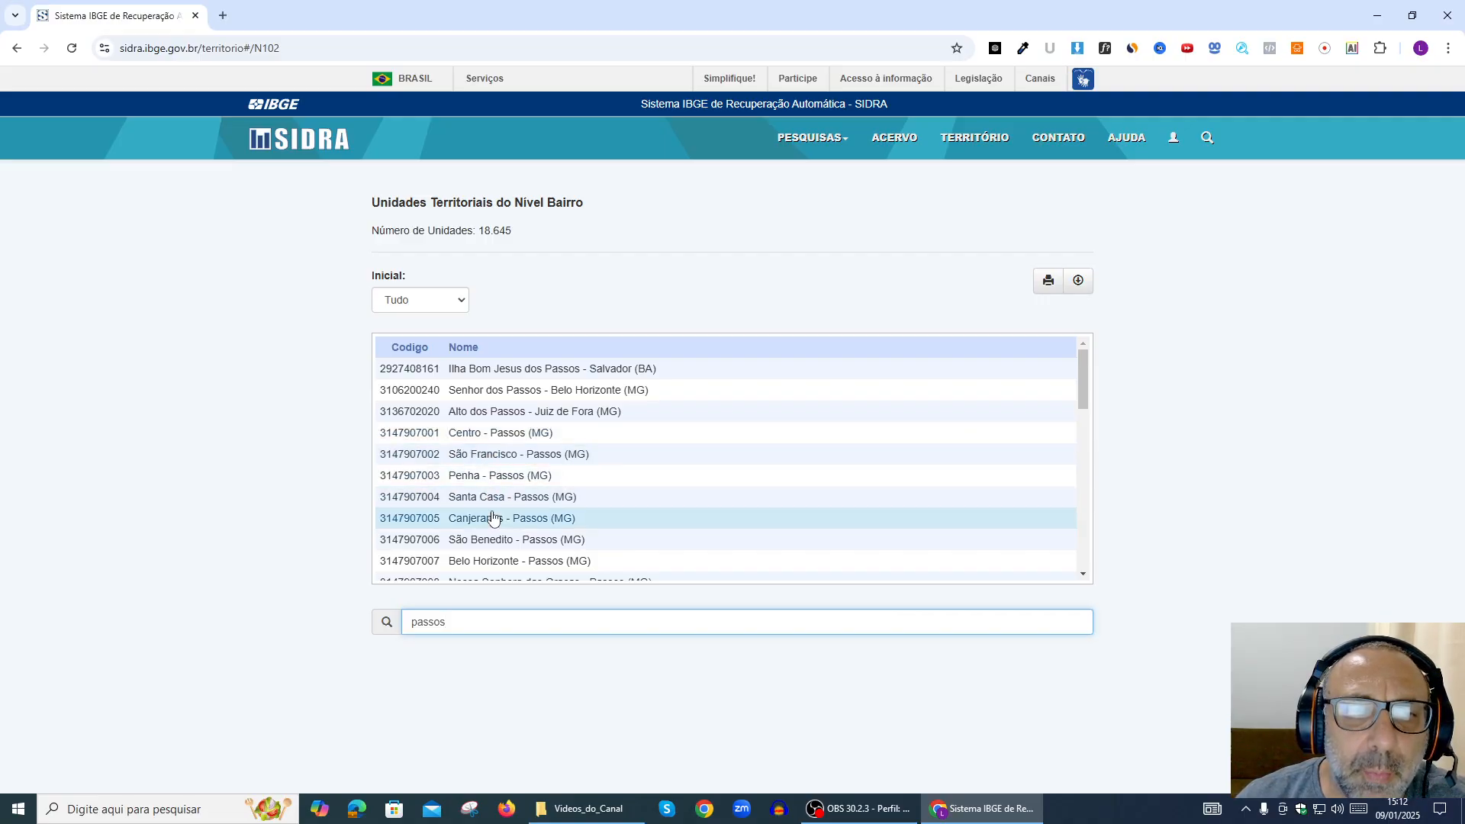
scroll(519, 542, down, 1)
scroll(538, 541, down, 1)
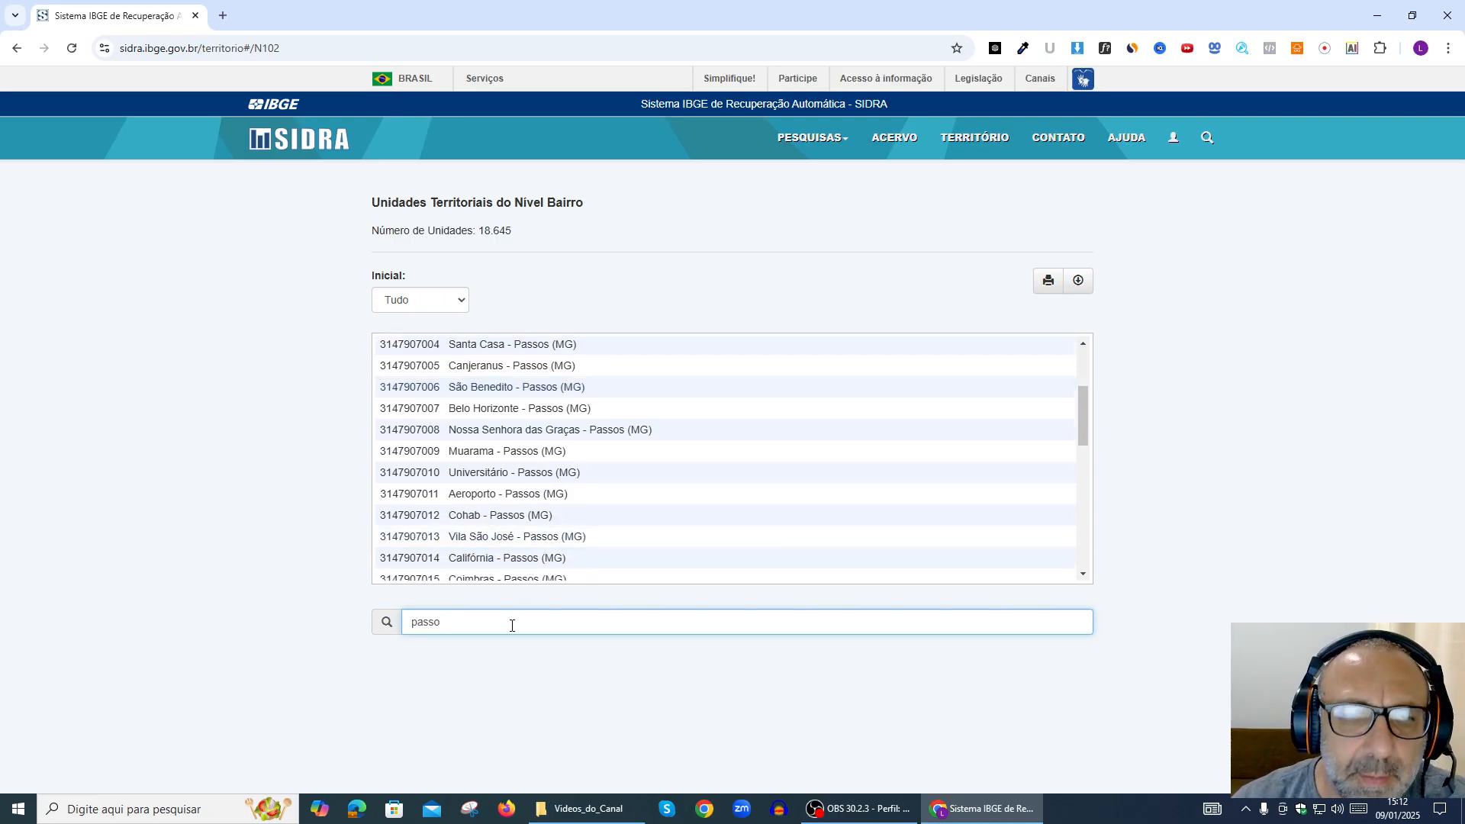
Search the Bairro list for "Varginha" again and open the unit Floresta - Varginha (MG)
key(BackSpace)
key(BackSpace)
key(BackSpace)
key(BackSpace)
key(BackSpace)
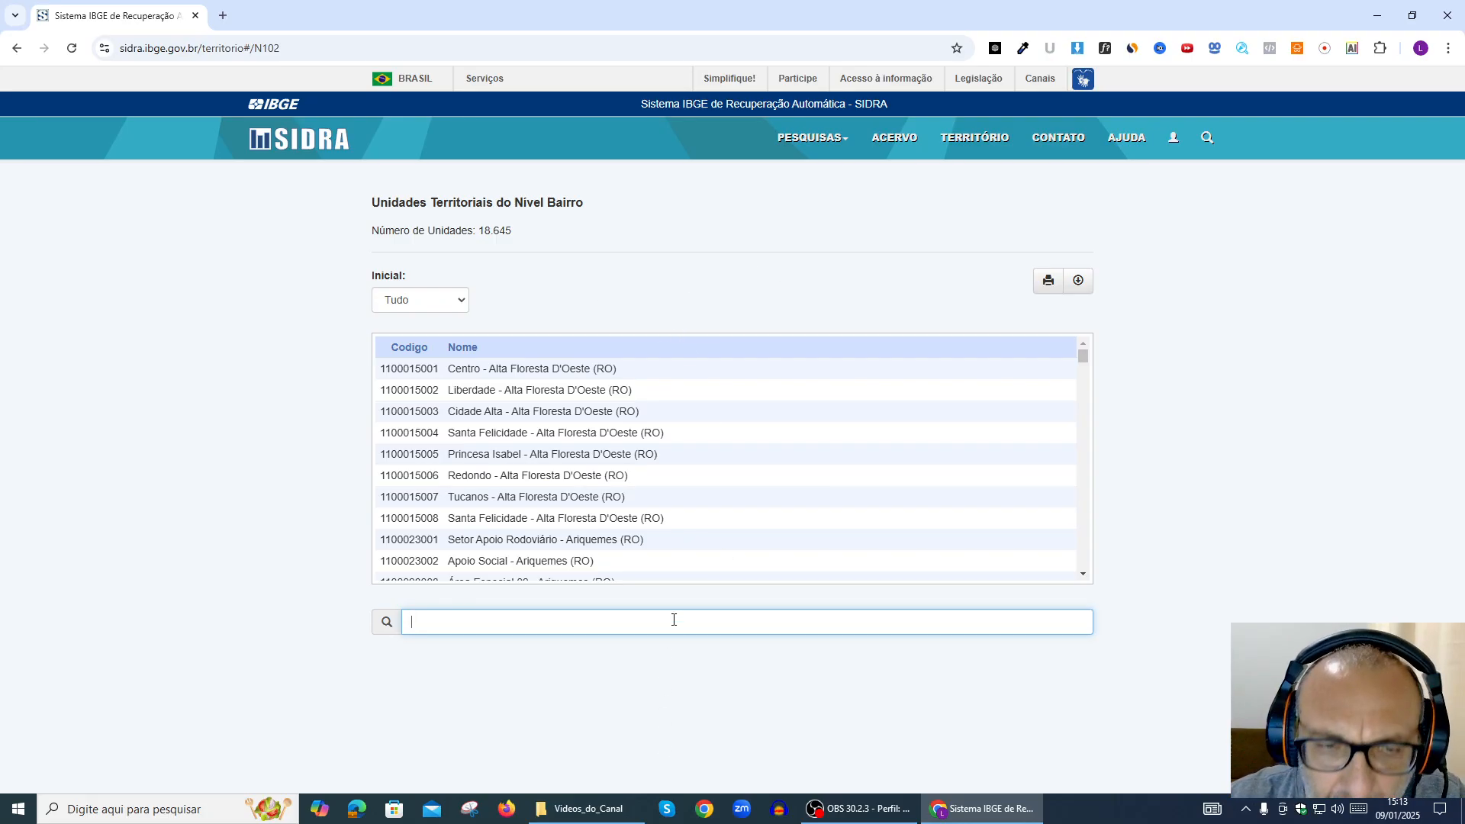
text(arginha)
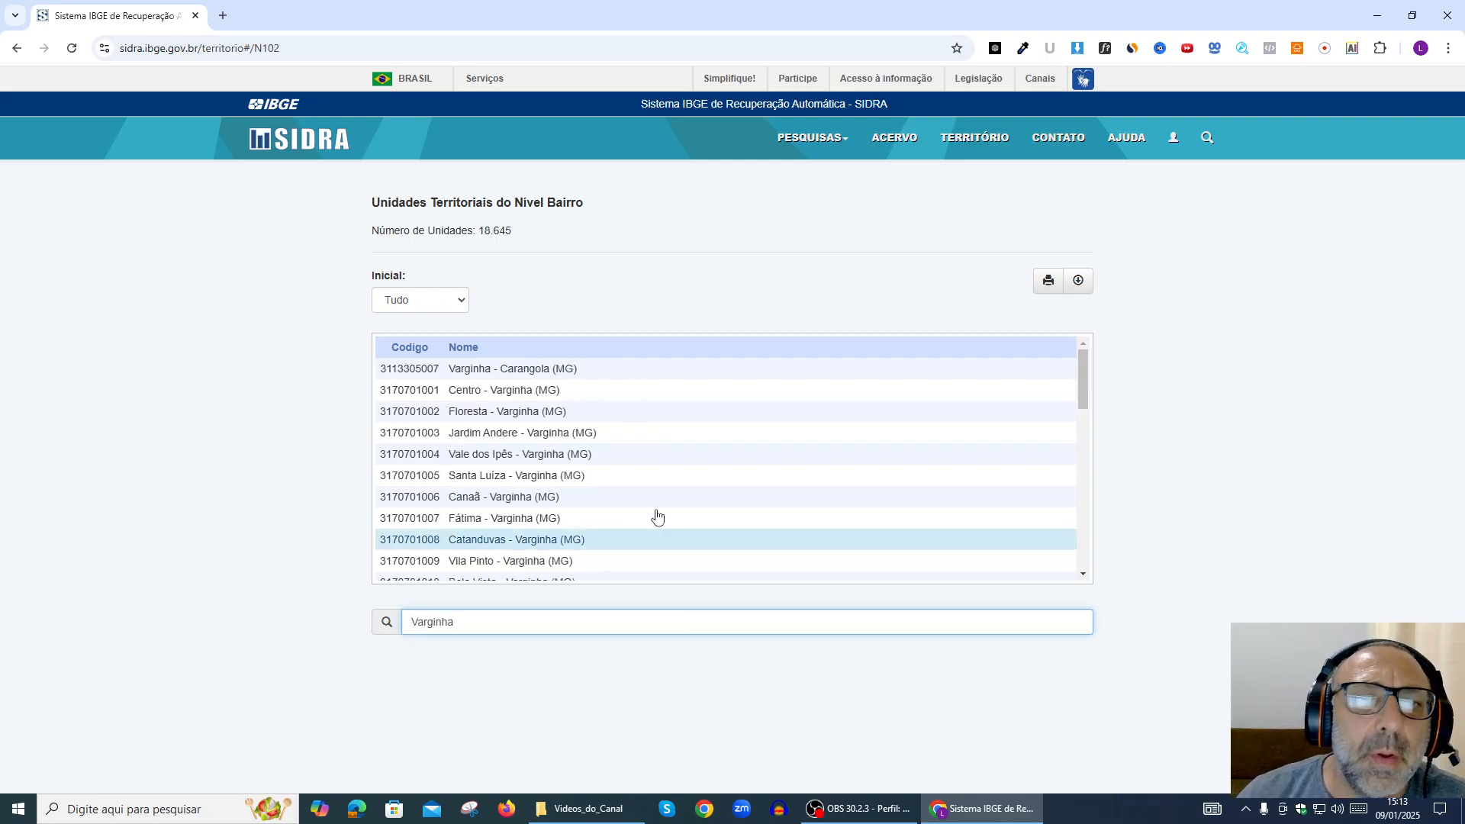
click(480, 416)
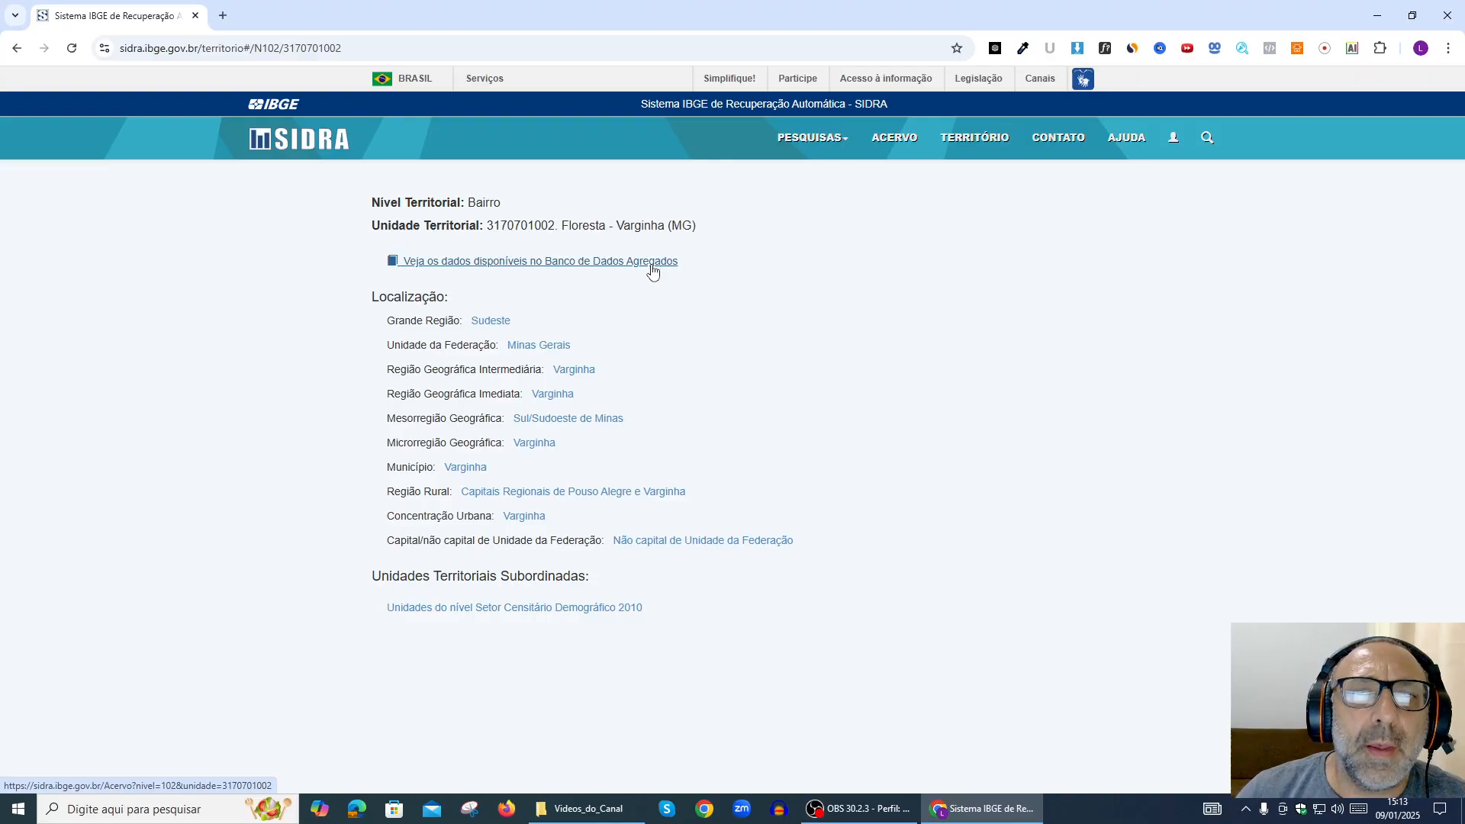
Open the neighbourhood's available data in the Banco de Dados Agregados and filter it by Período de disponibilidade 2022
click(543, 262)
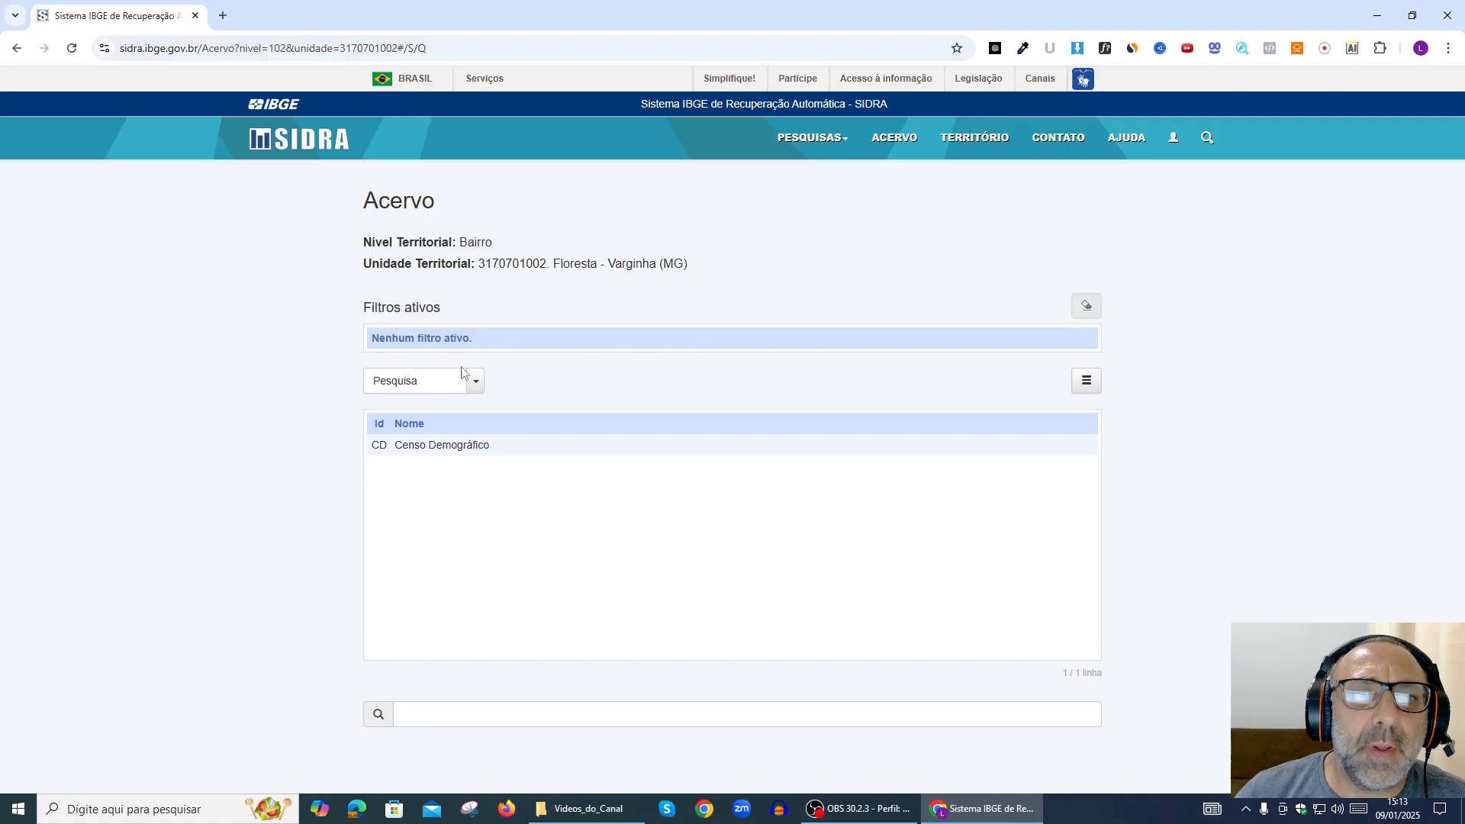
click(475, 390)
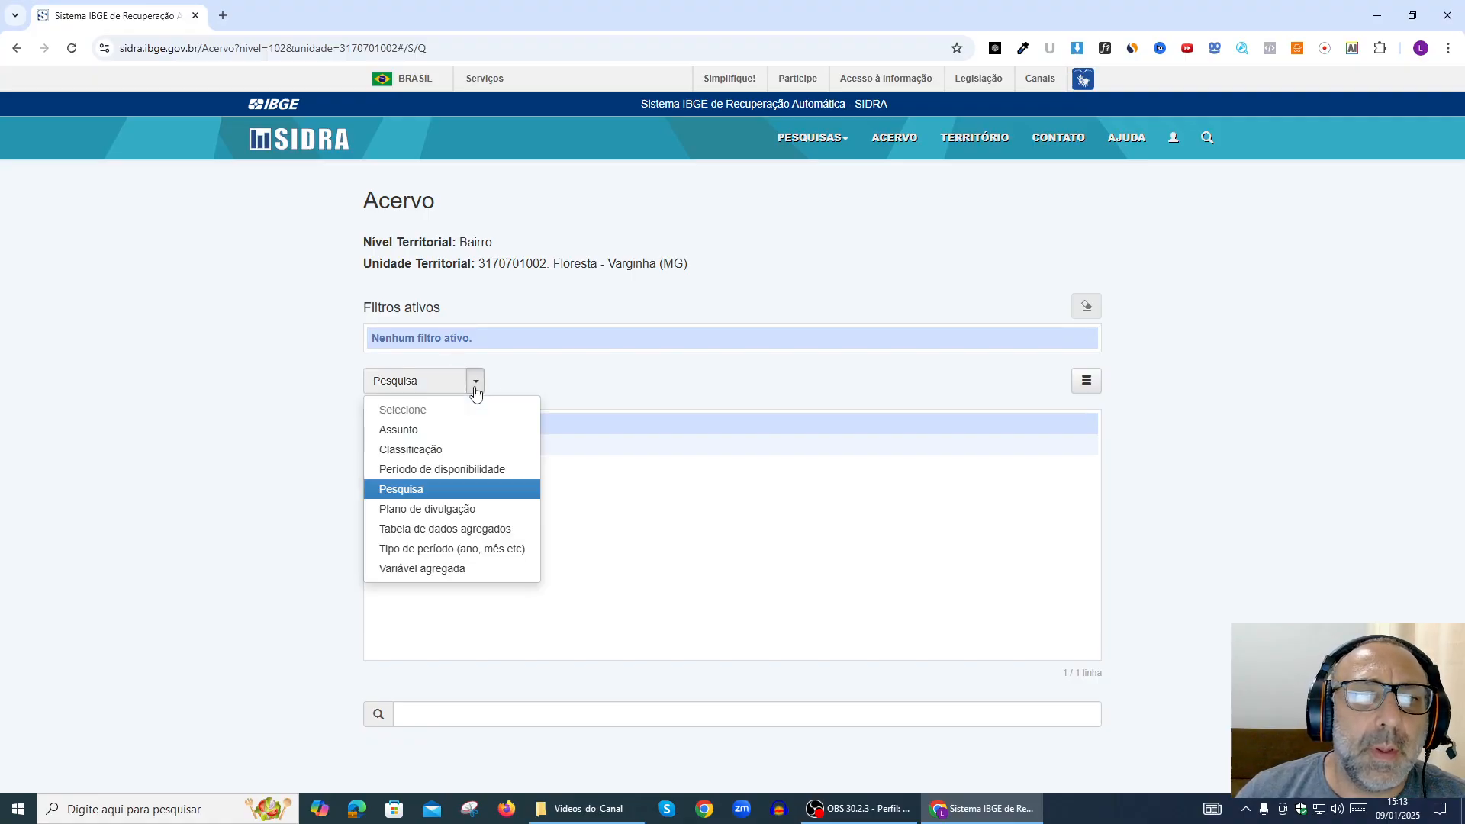
click(433, 470)
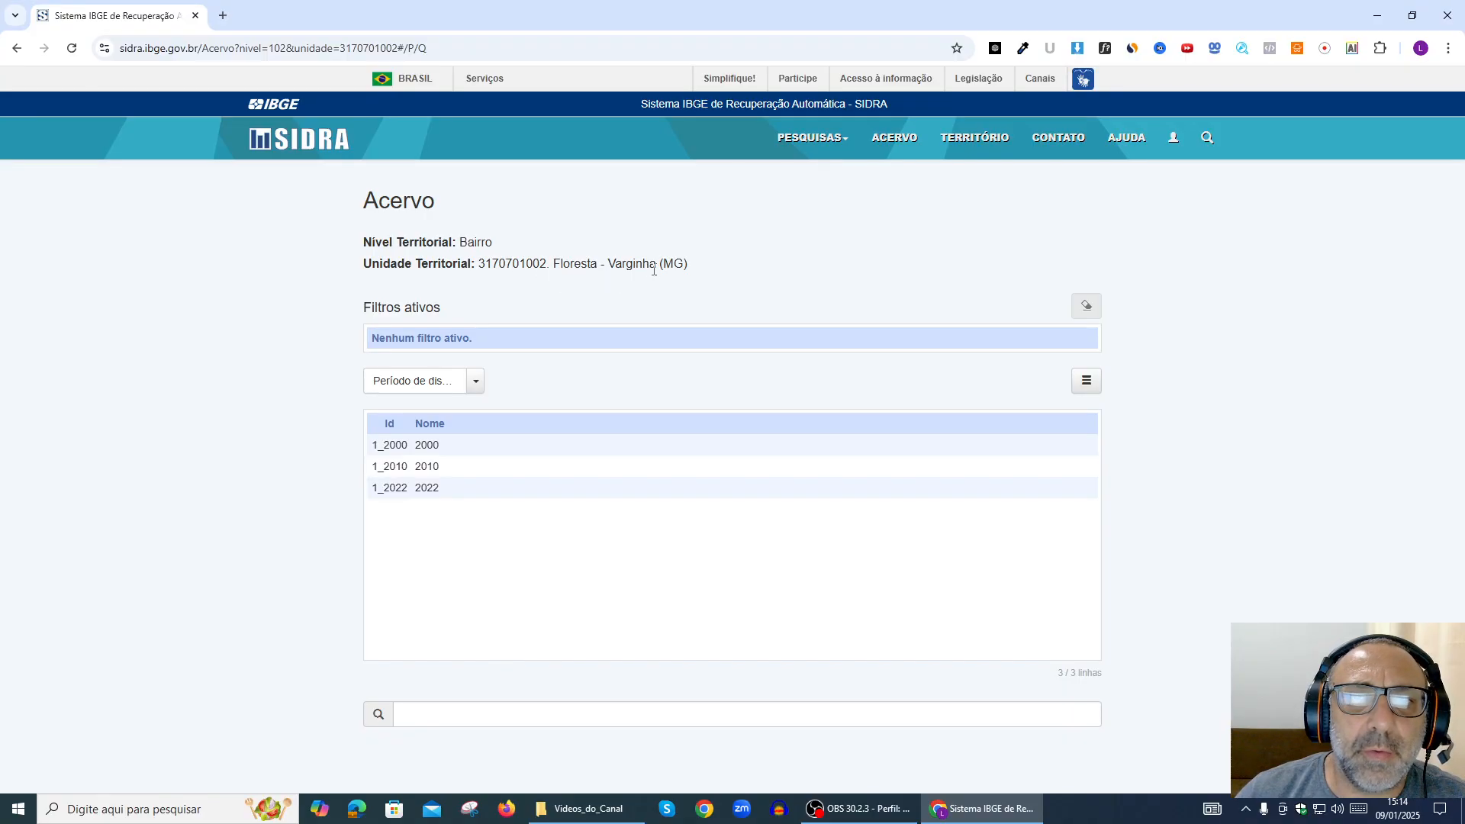
click(427, 494)
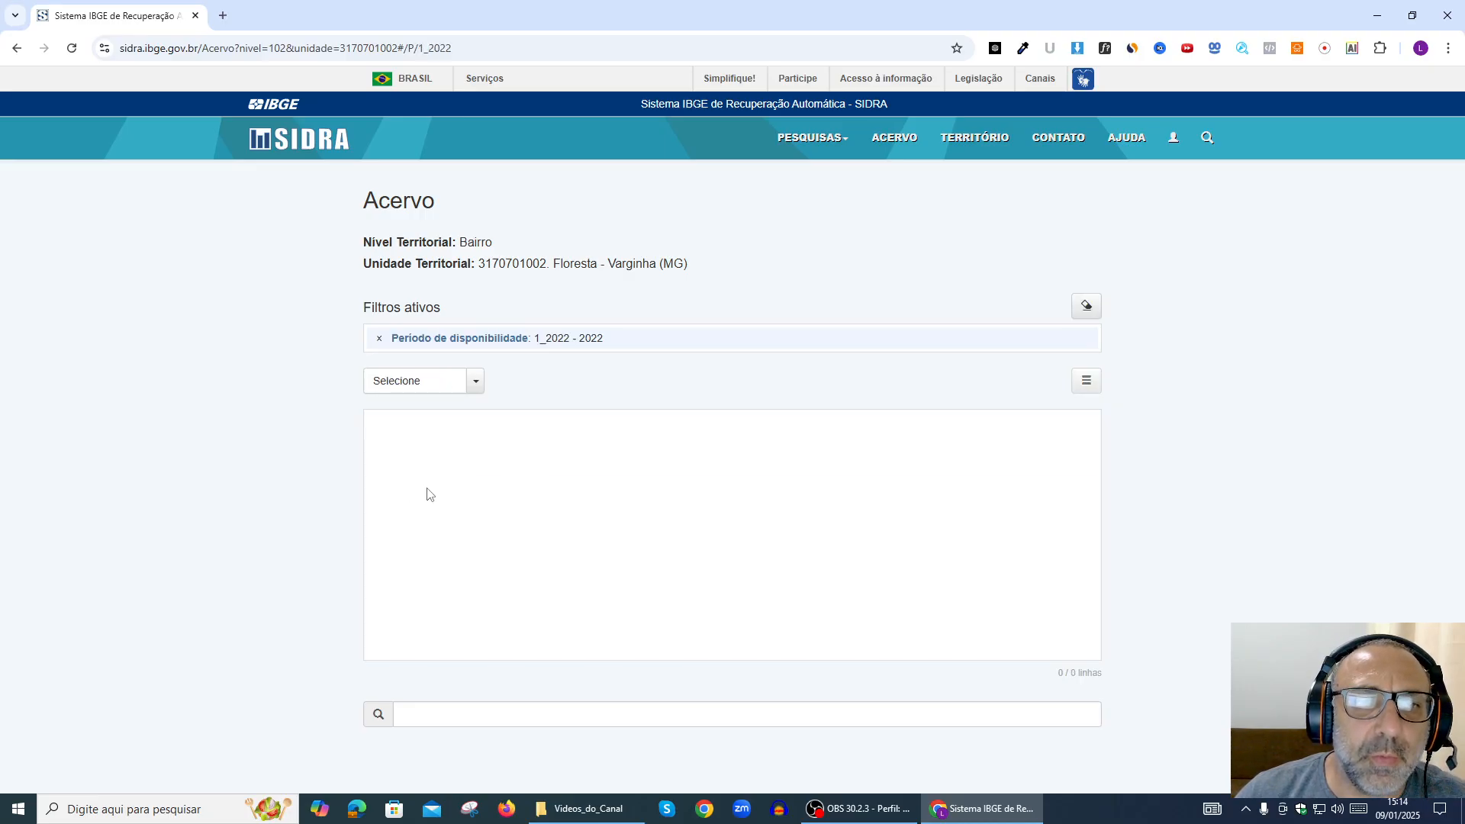
List the results by Tabela de dados agregados and open table 9922 on permanently occupied private households
click(477, 383)
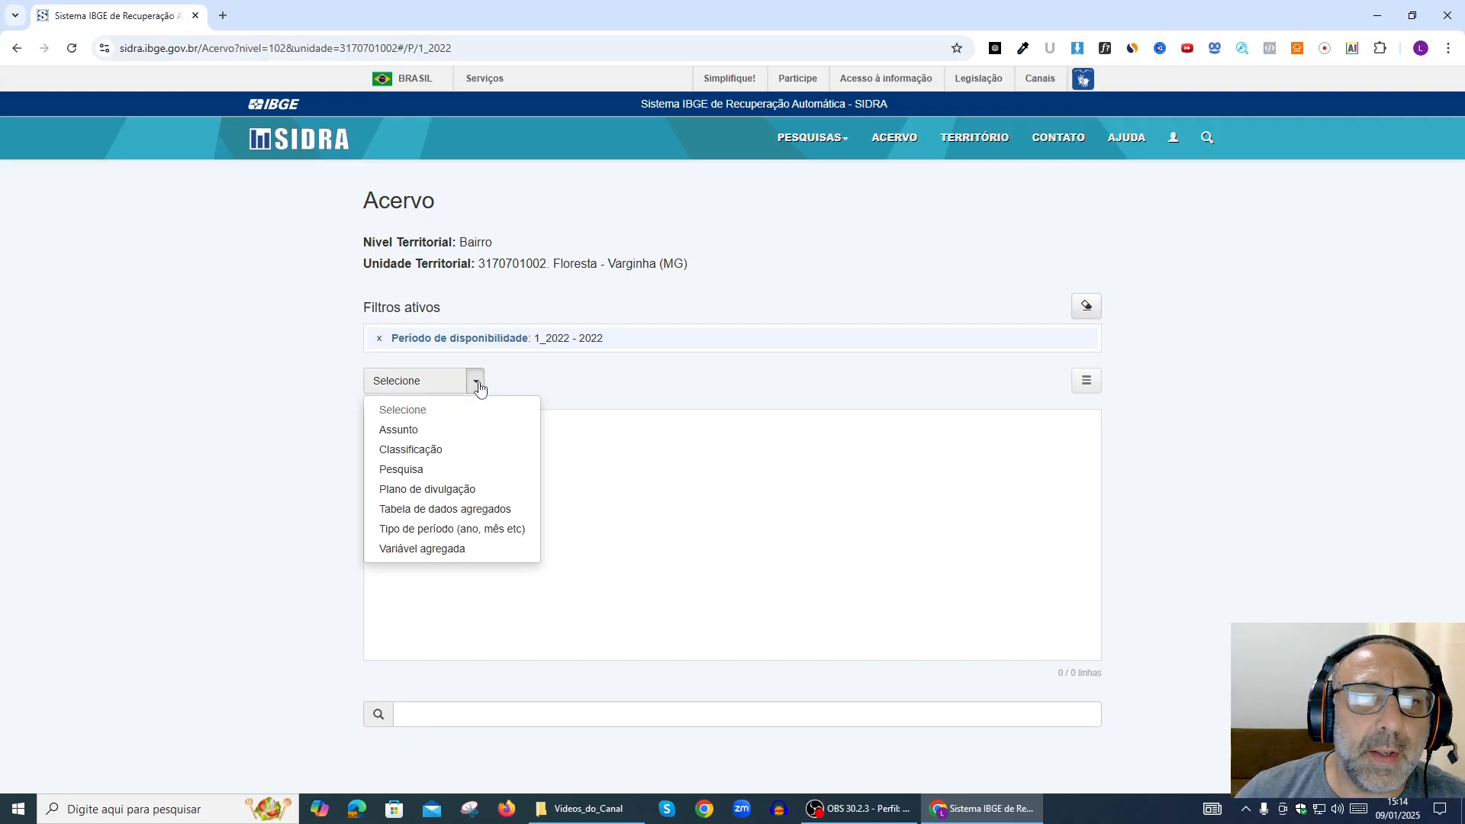
click(408, 512)
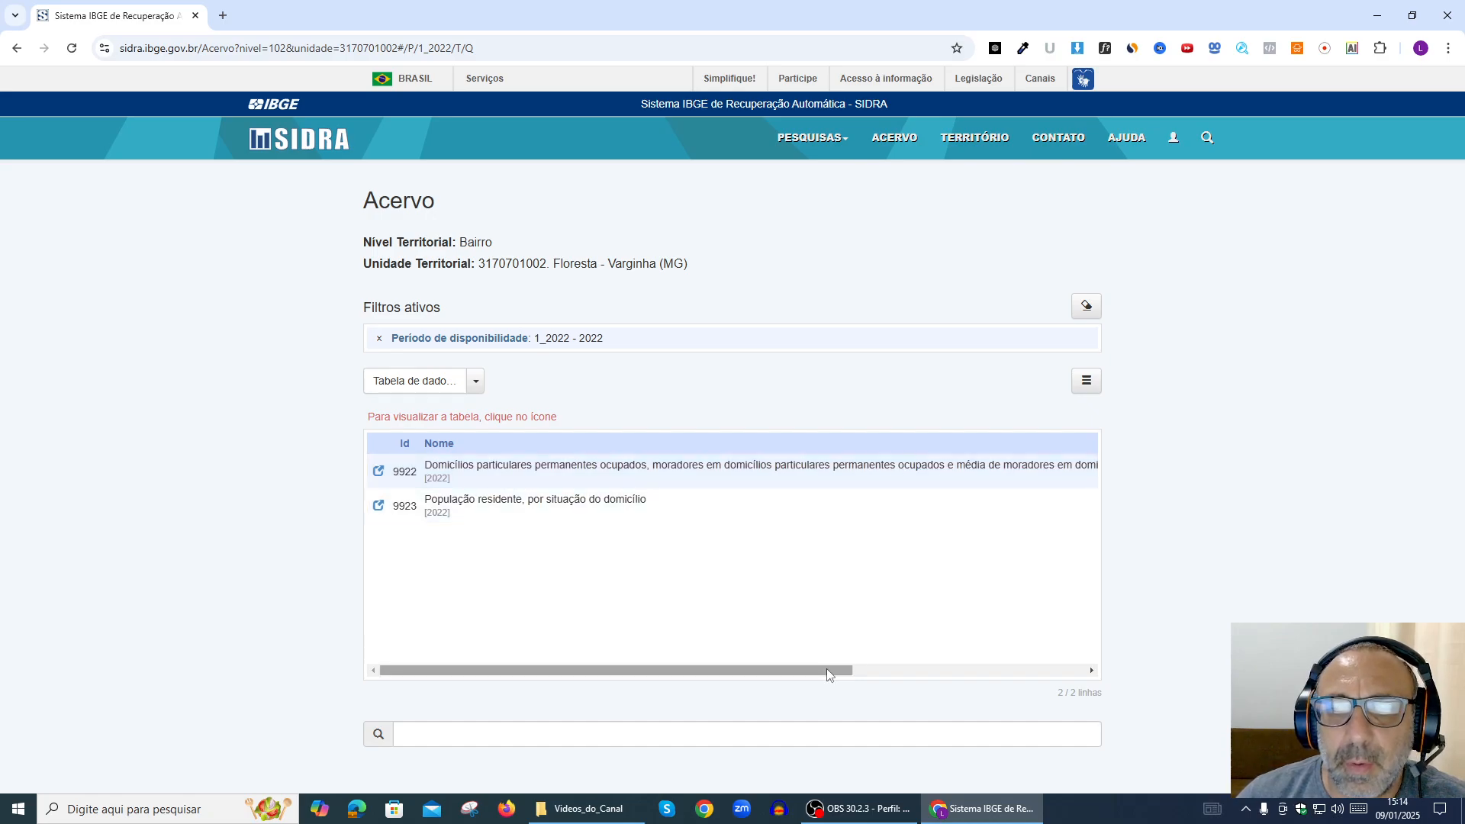
mouse_move(826, 669)
mouse_down()
mouse_move(1015, 670)
mouse_move(821, 659)
mouse_up()
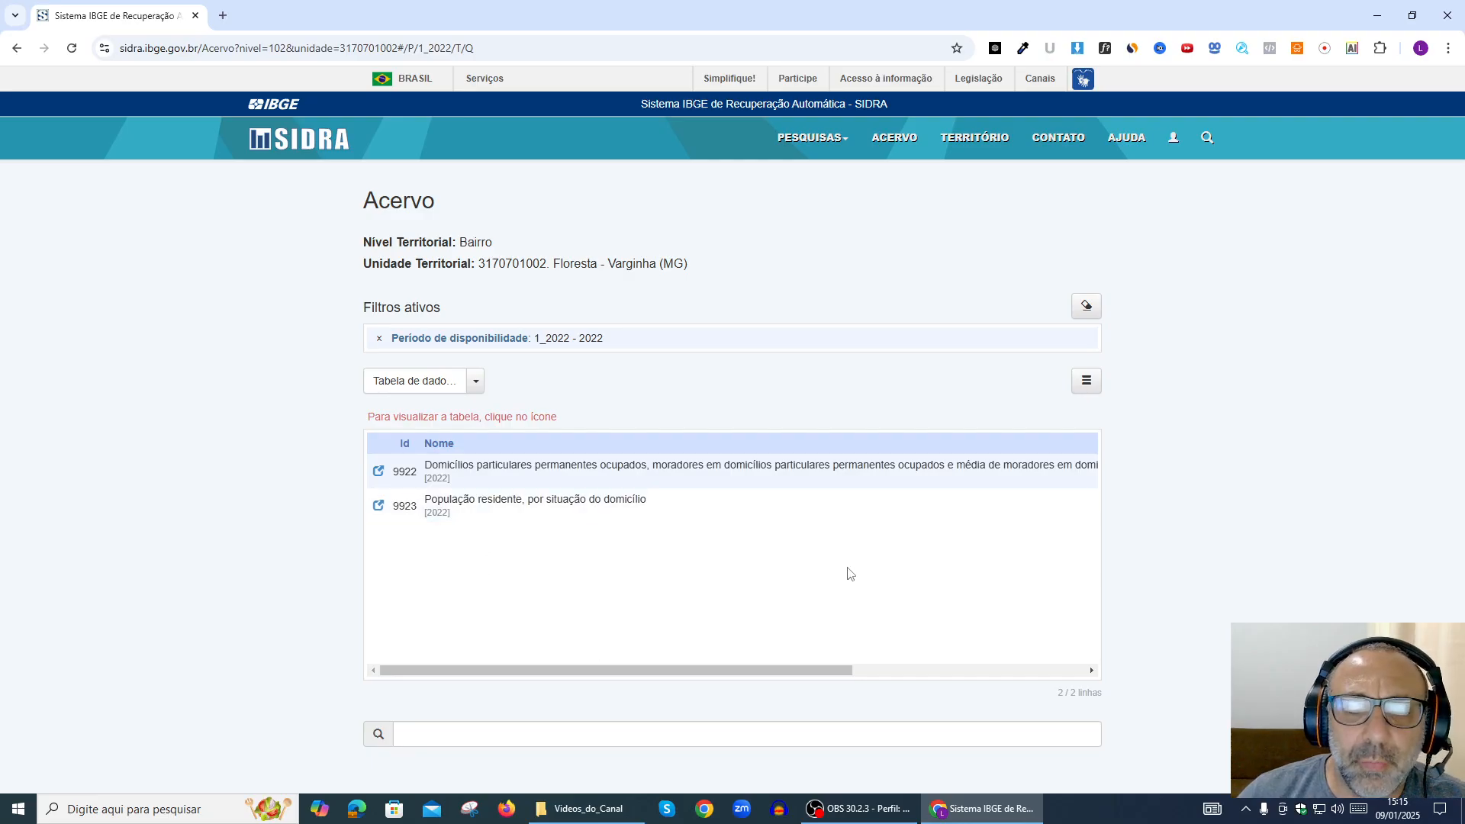
click(377, 473)
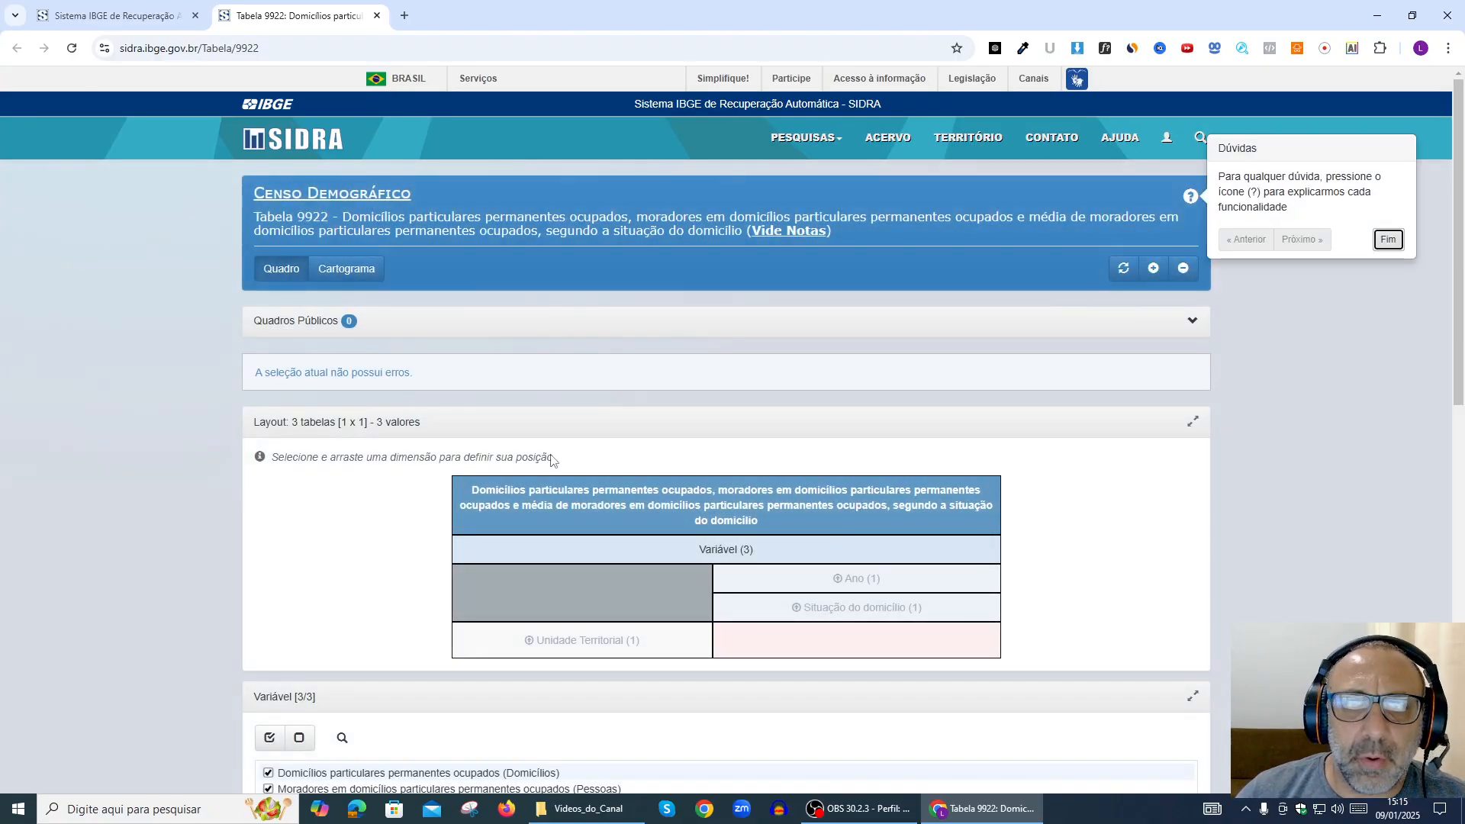
Examine table 9922's configuration: layout, Variável, Situação do domicílio, Ano and Unidade Territorial selections
scroll(946, 553, down, 3)
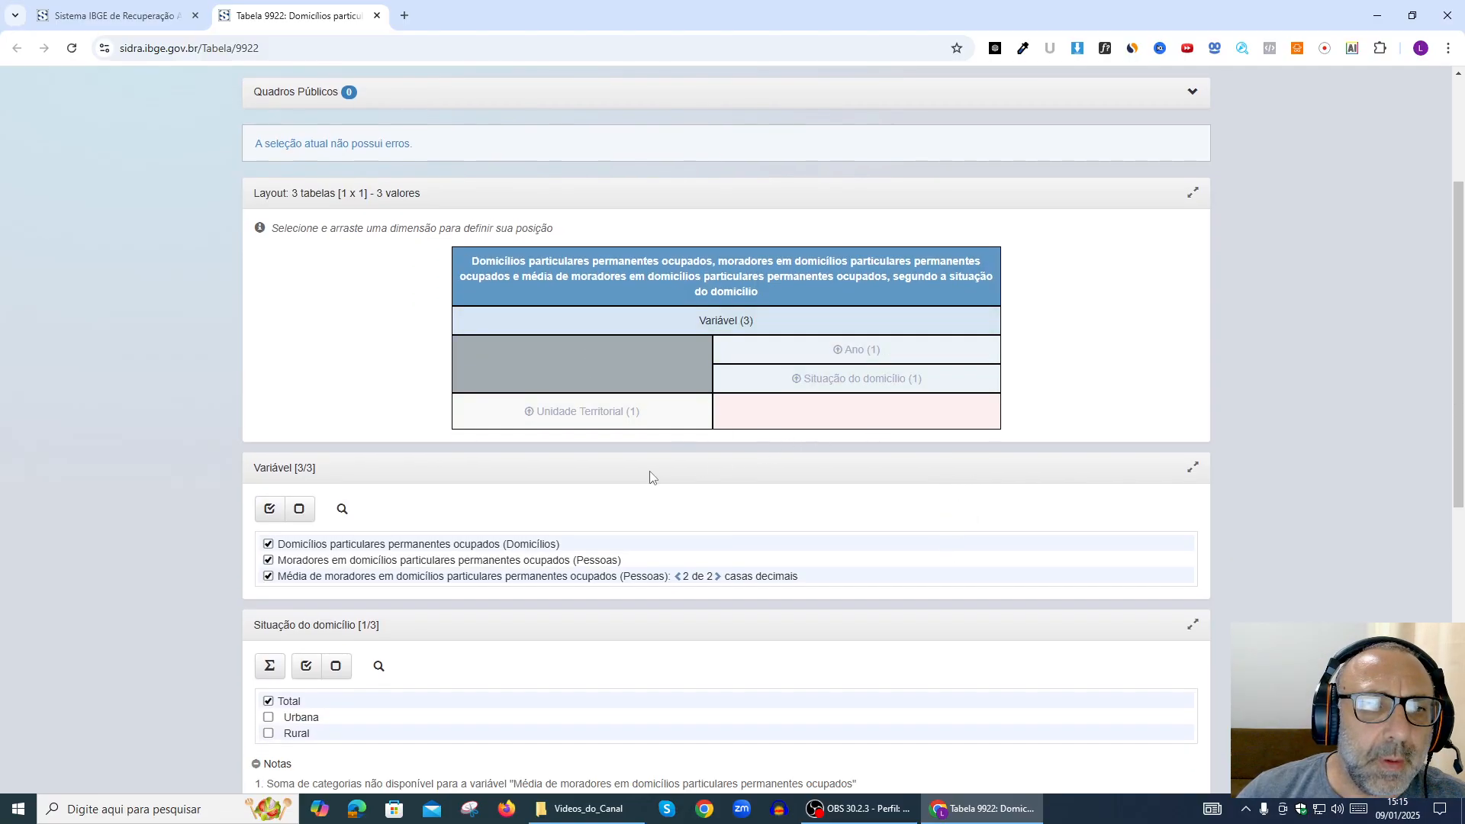
scroll(650, 477, down, 1)
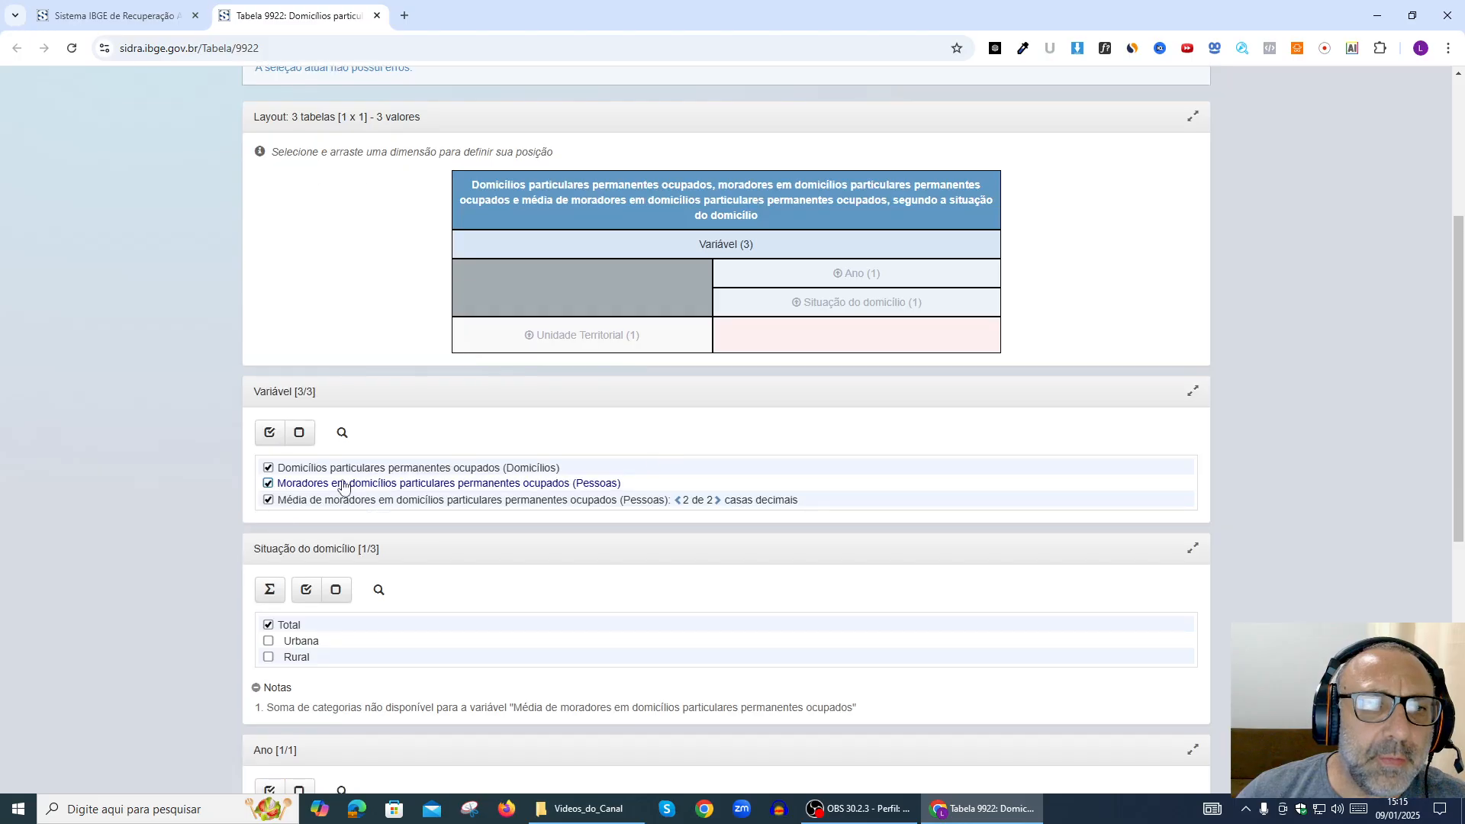
click(267, 469)
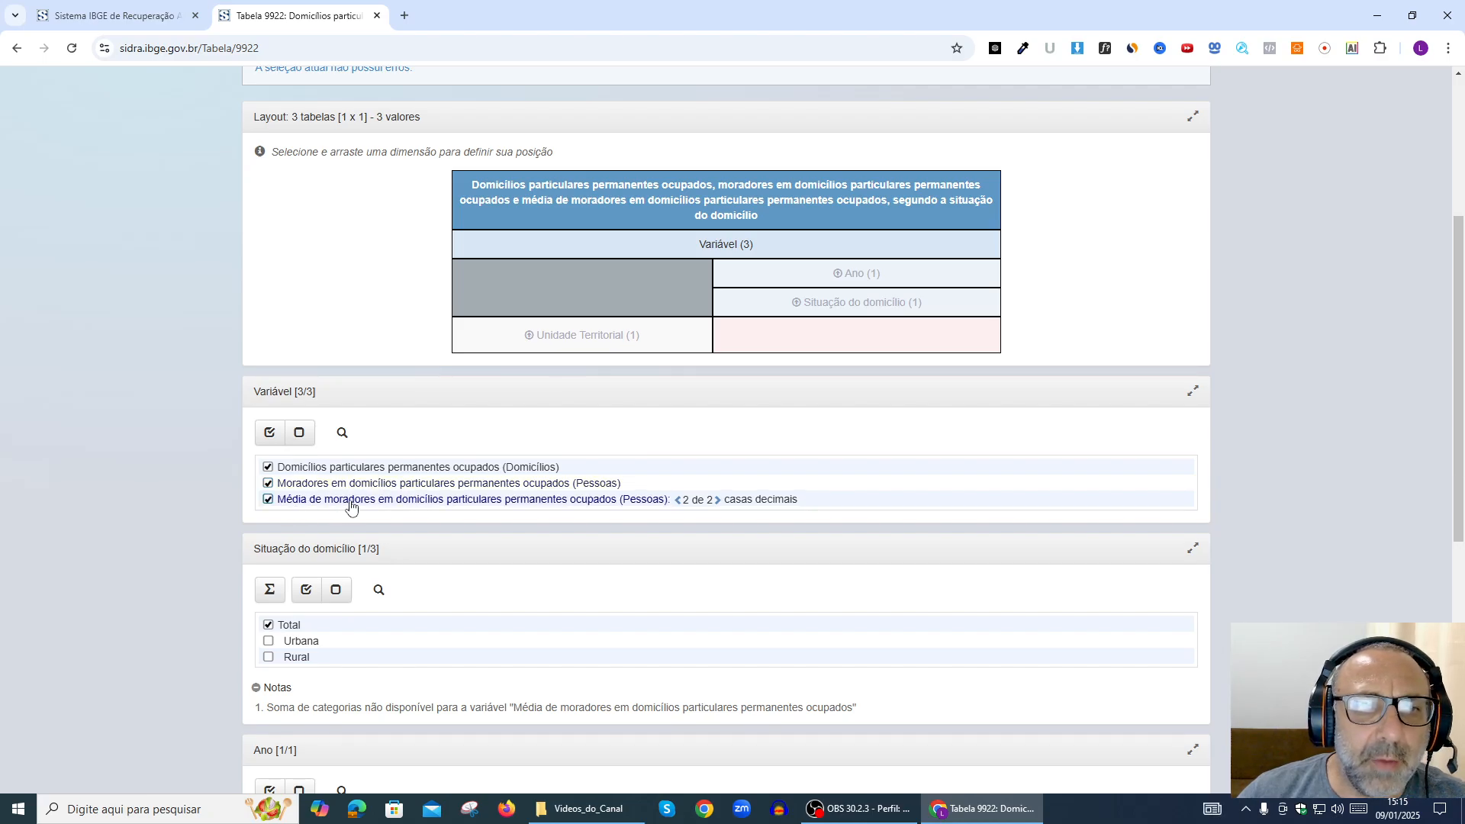
scroll(483, 511, down, 1)
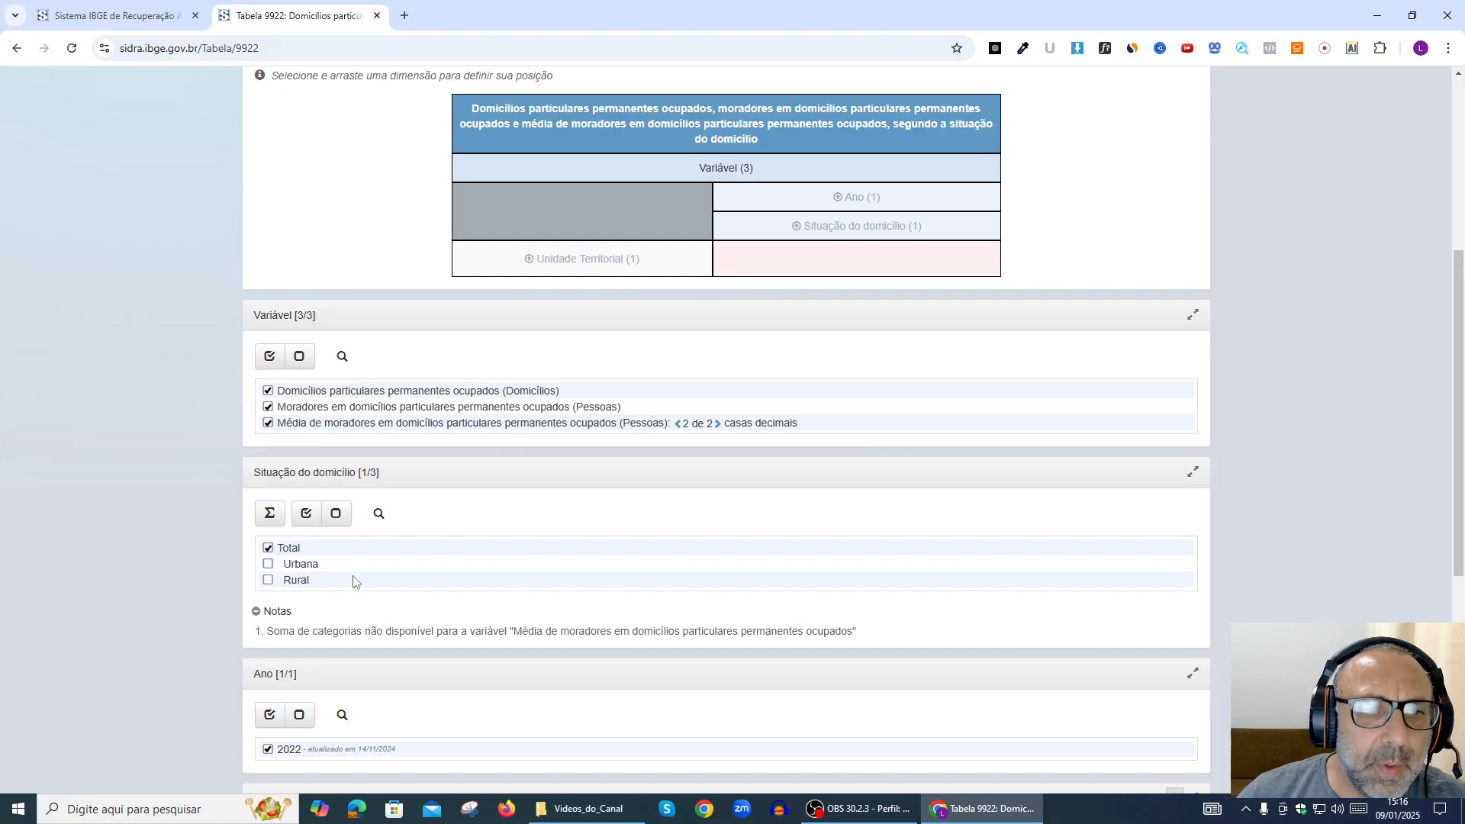
scroll(354, 579, down, 1)
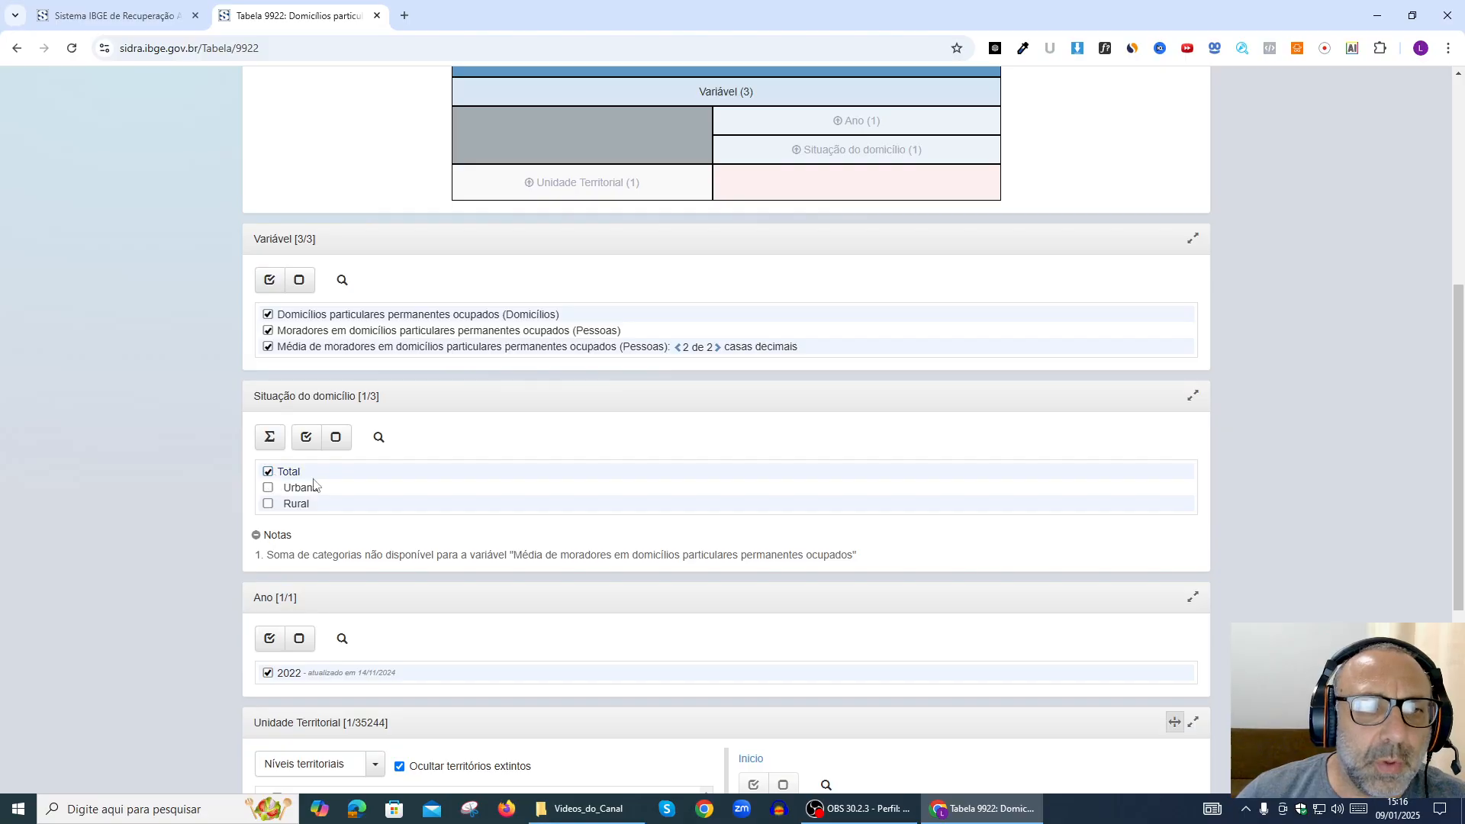
scroll(347, 492, down, 1)
scroll(346, 490, down, 1)
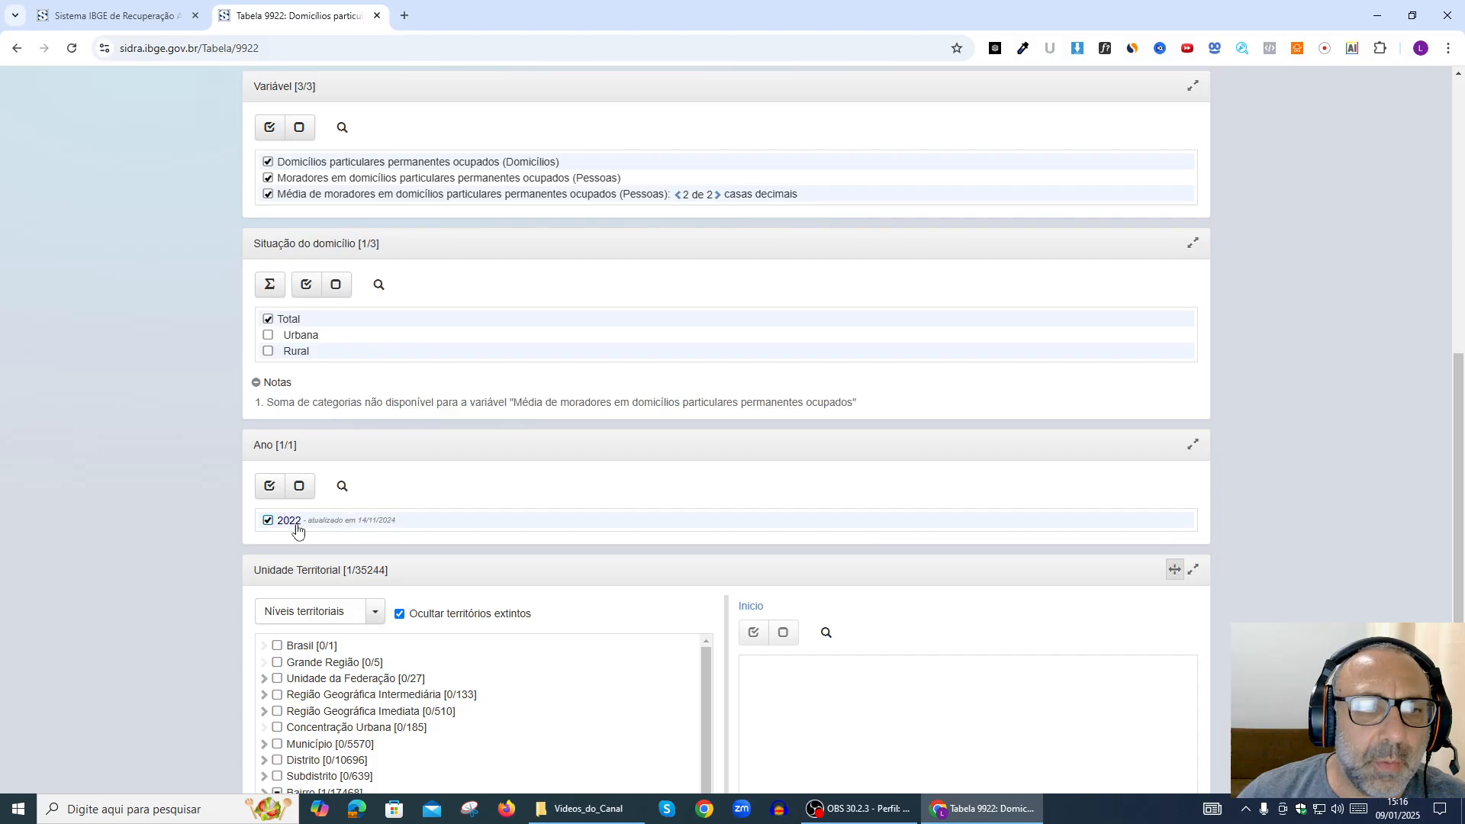
scroll(294, 519, down, 2)
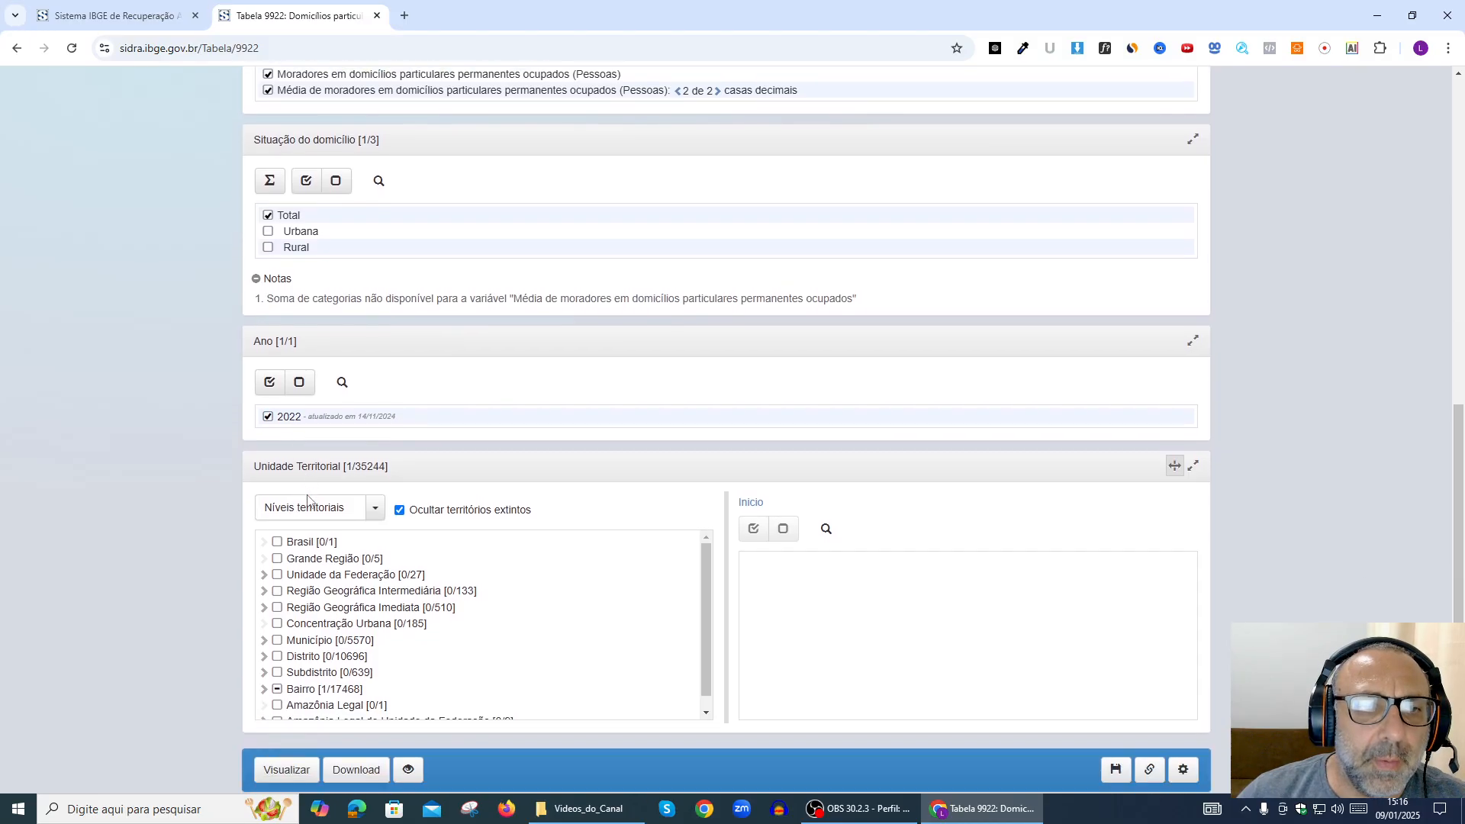
scroll(308, 503, down, 1)
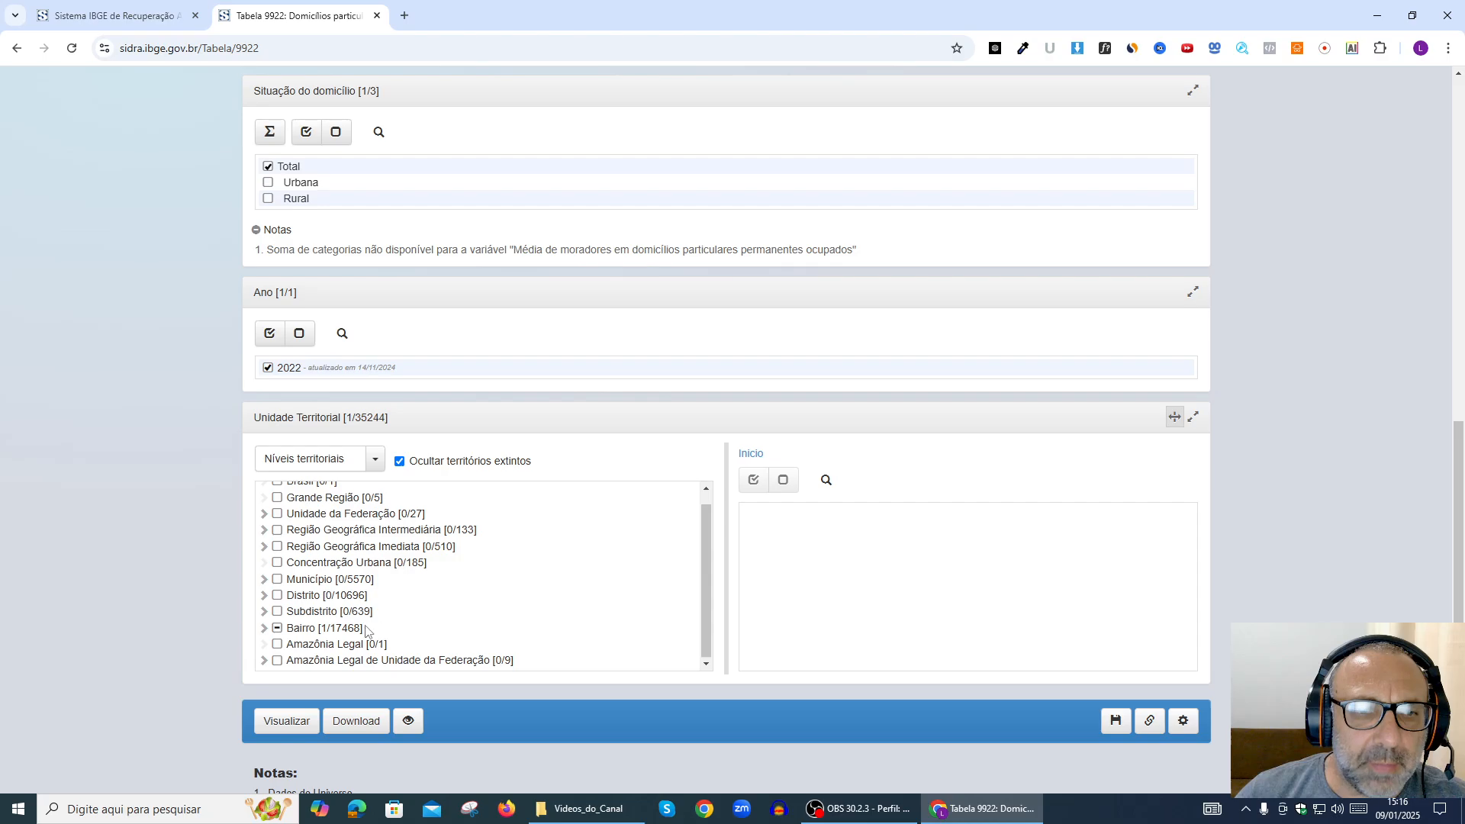
Search the Bairro territorial units for "varginha" and add Centro - Varginha (MG) and Jardim Andere - Varginha (MG) to the selection
click(301, 630)
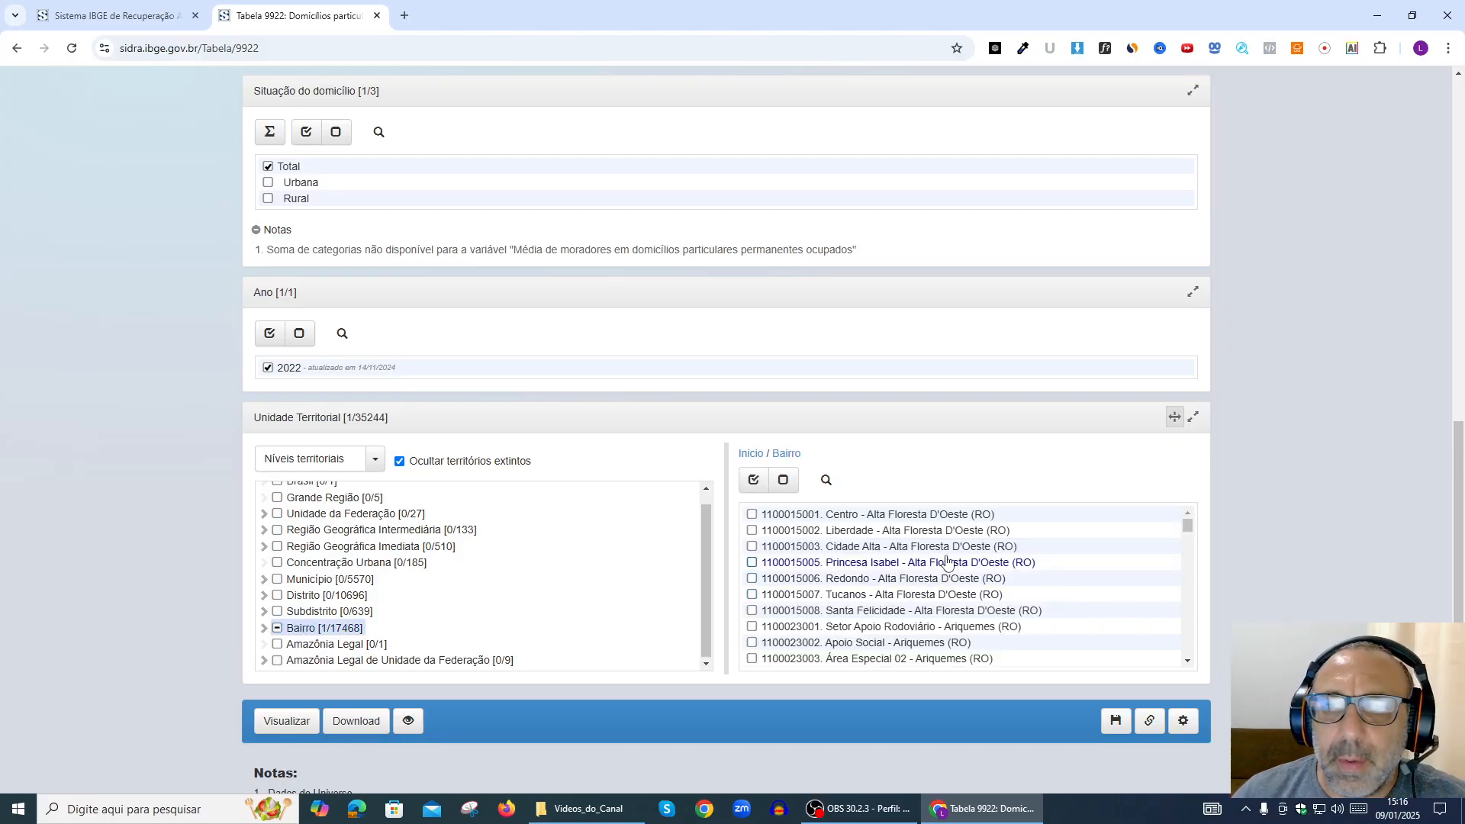
scroll(963, 540, down, 1)
click(825, 480)
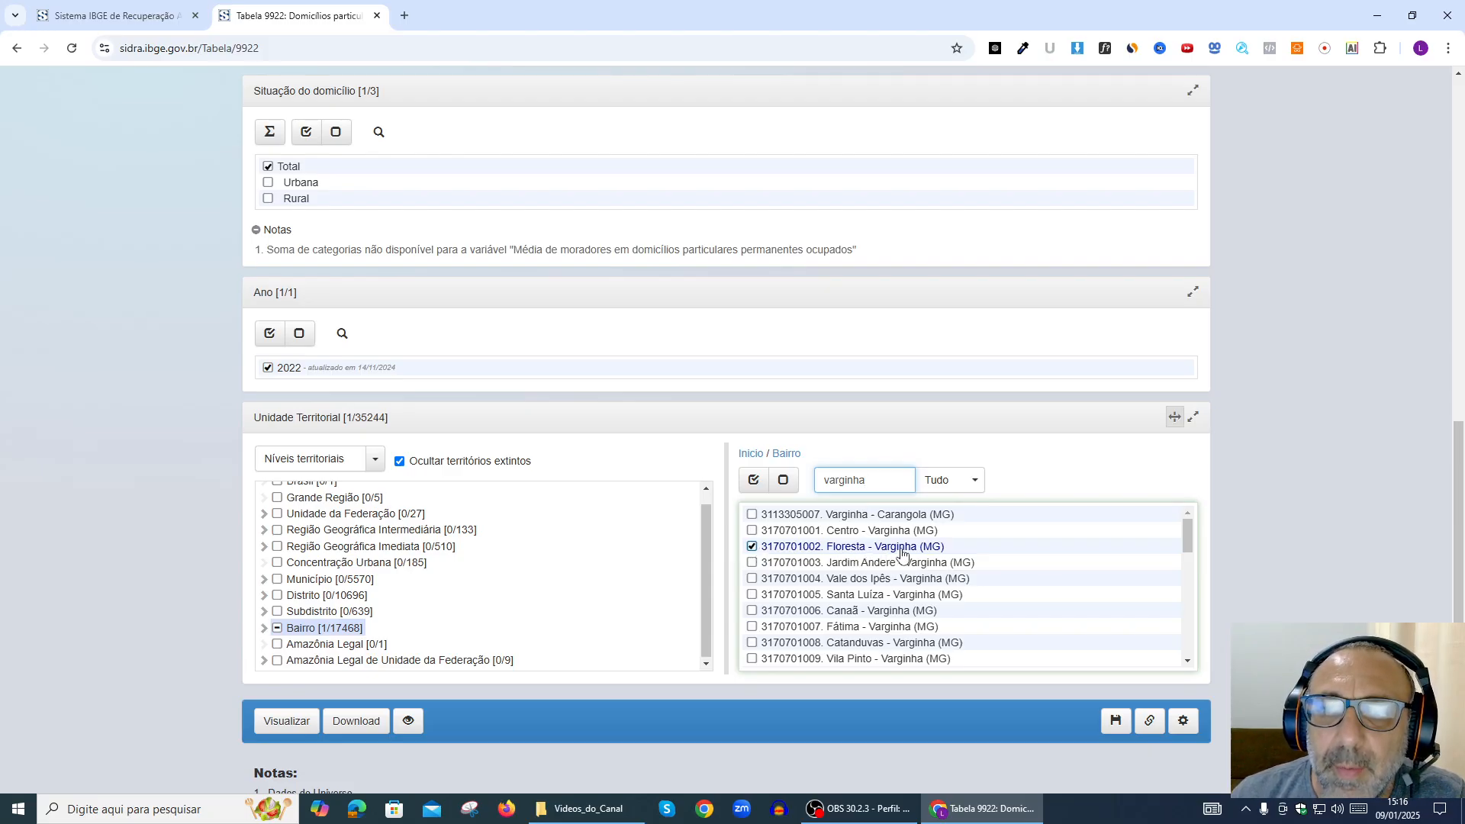
click(752, 563)
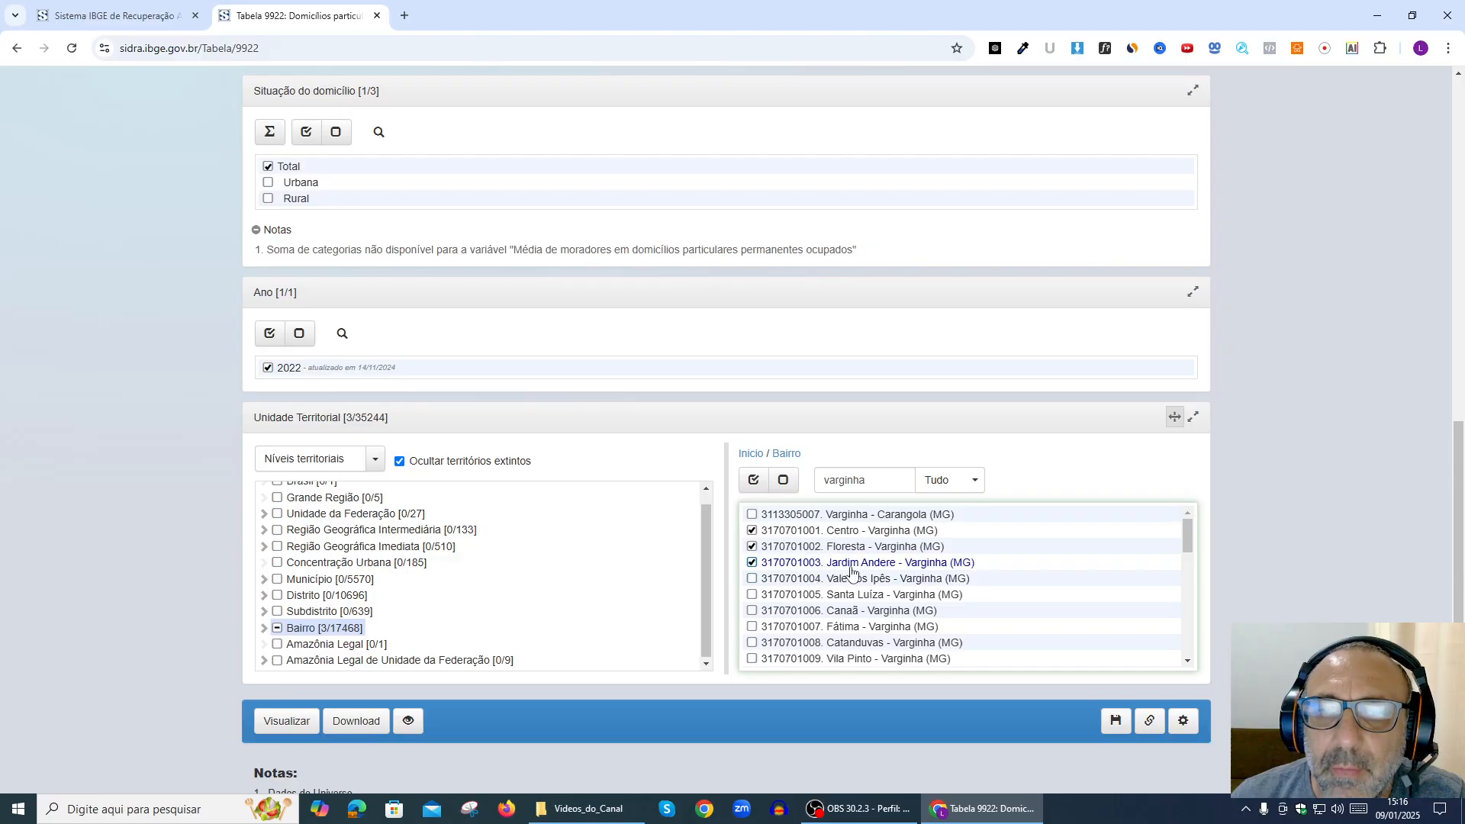
Restrict the Bairro list to Marcados and generate the table for the selected neighbourhoods
click(959, 488)
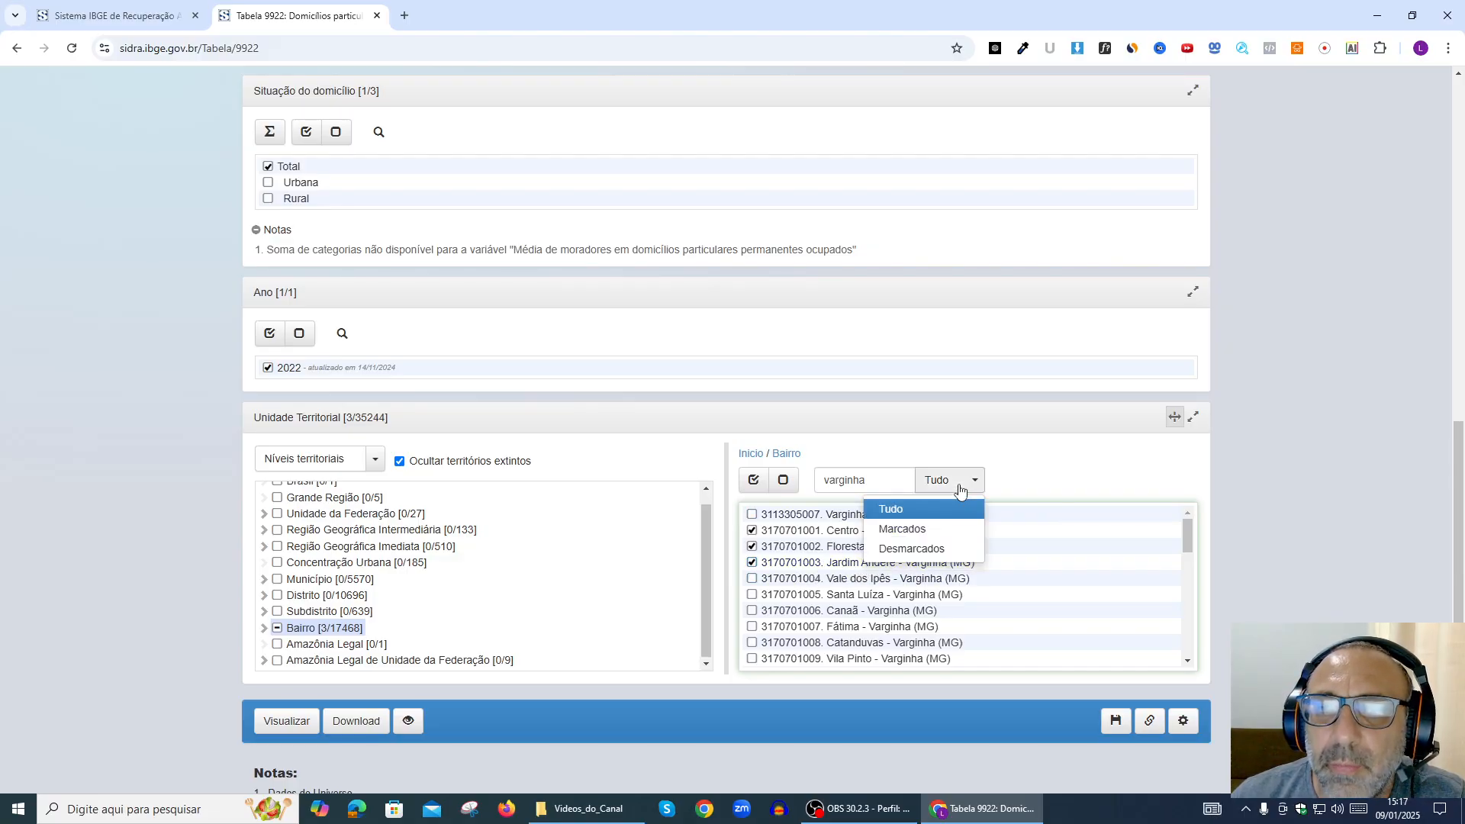
click(916, 532)
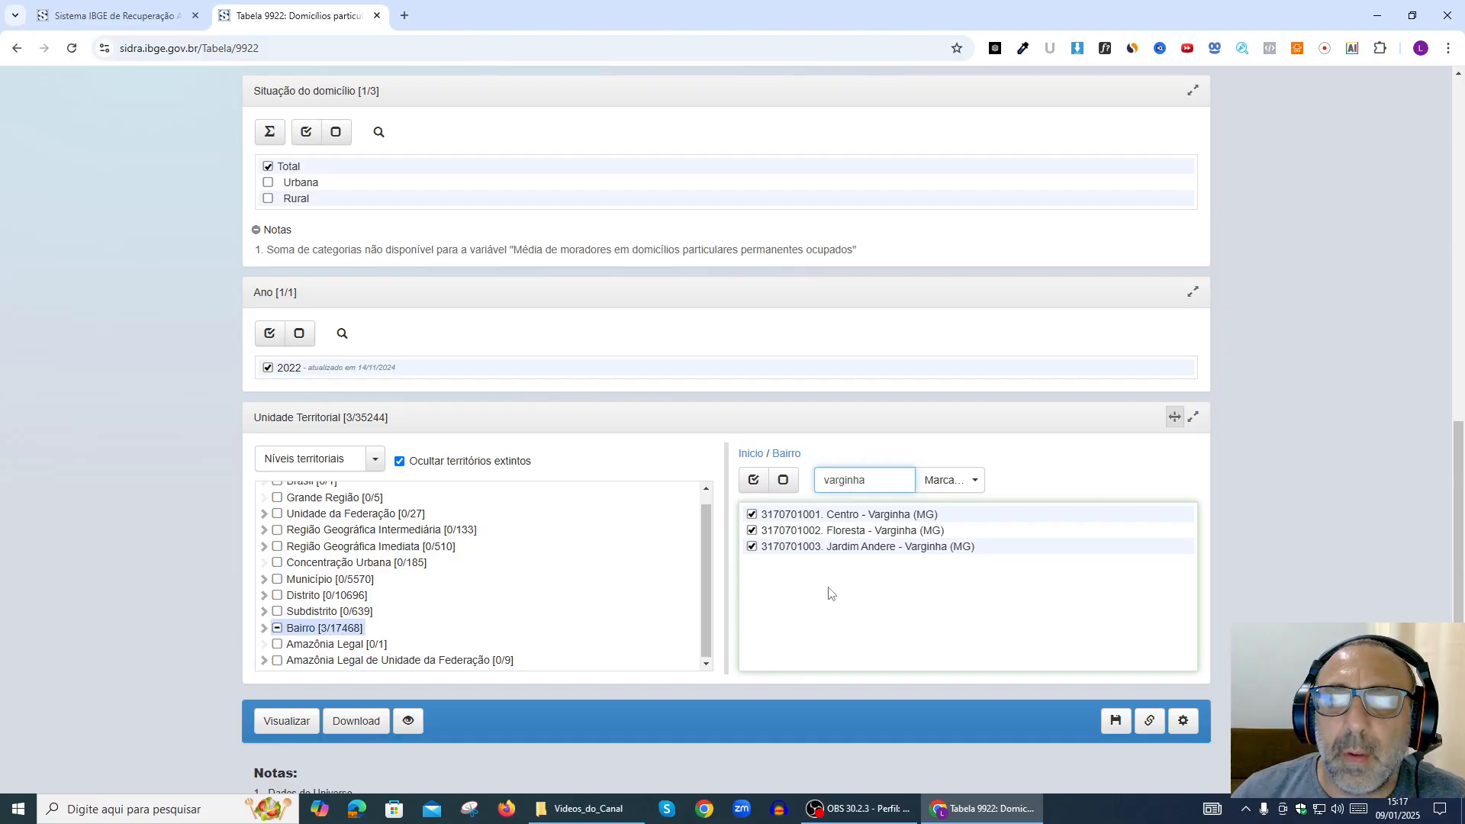
click(286, 723)
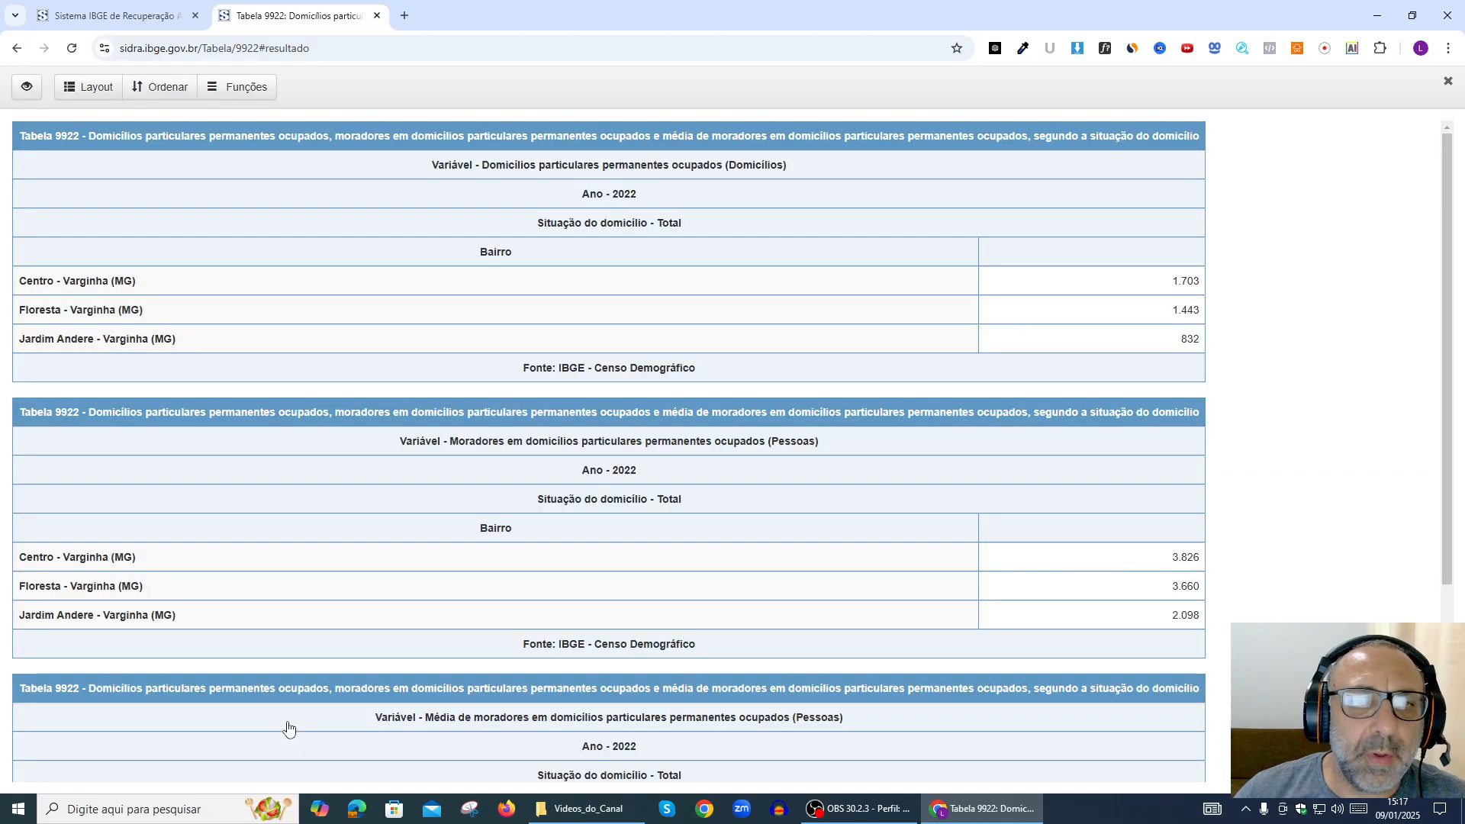
Examine the result tables for households, residents and average residents per household in the selected Varginha neighbourhoods
scroll(644, 305, down, 4)
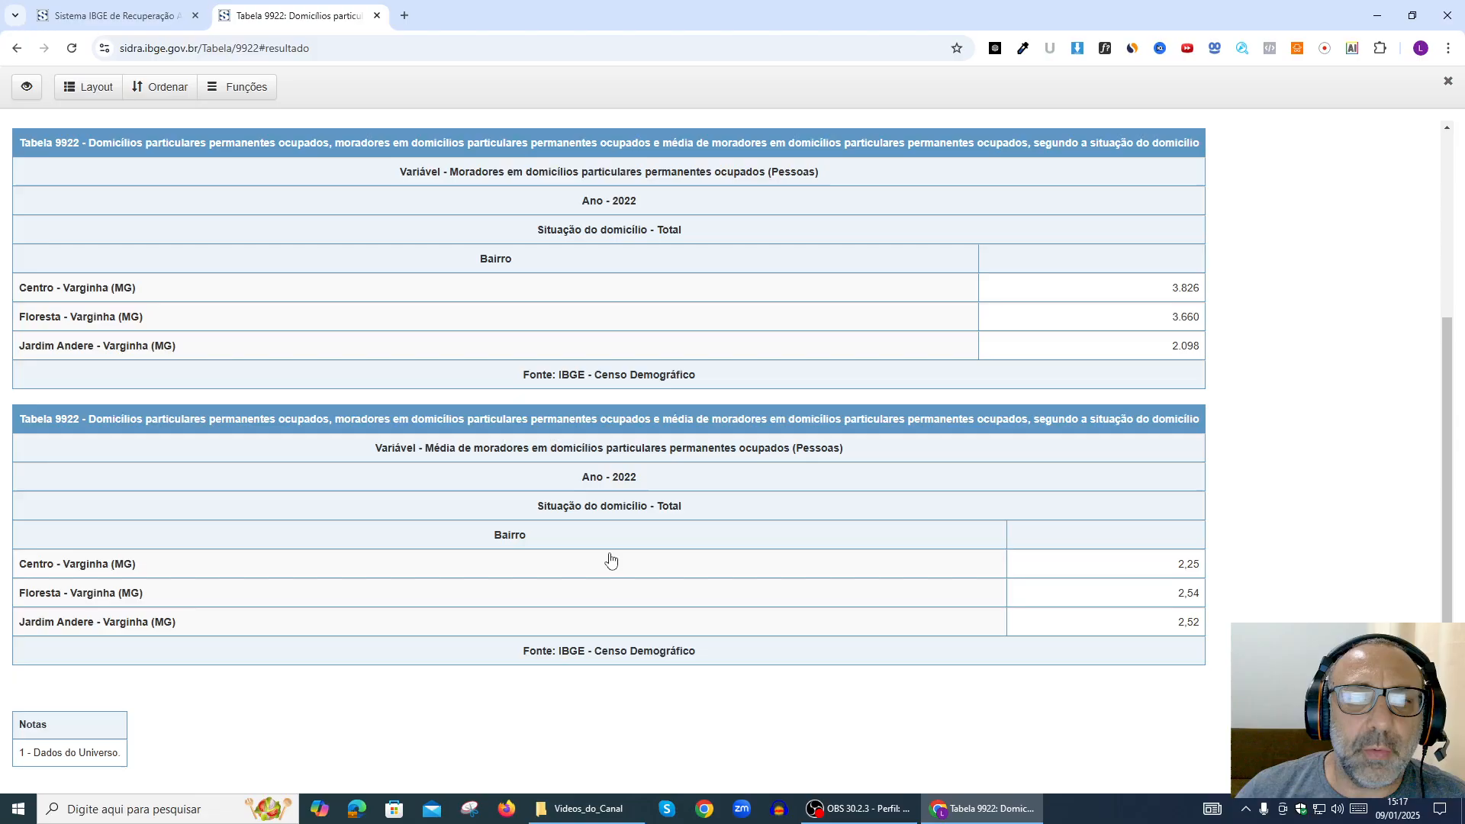
scroll(612, 563, up, 4)
scroll(645, 425, down, 3)
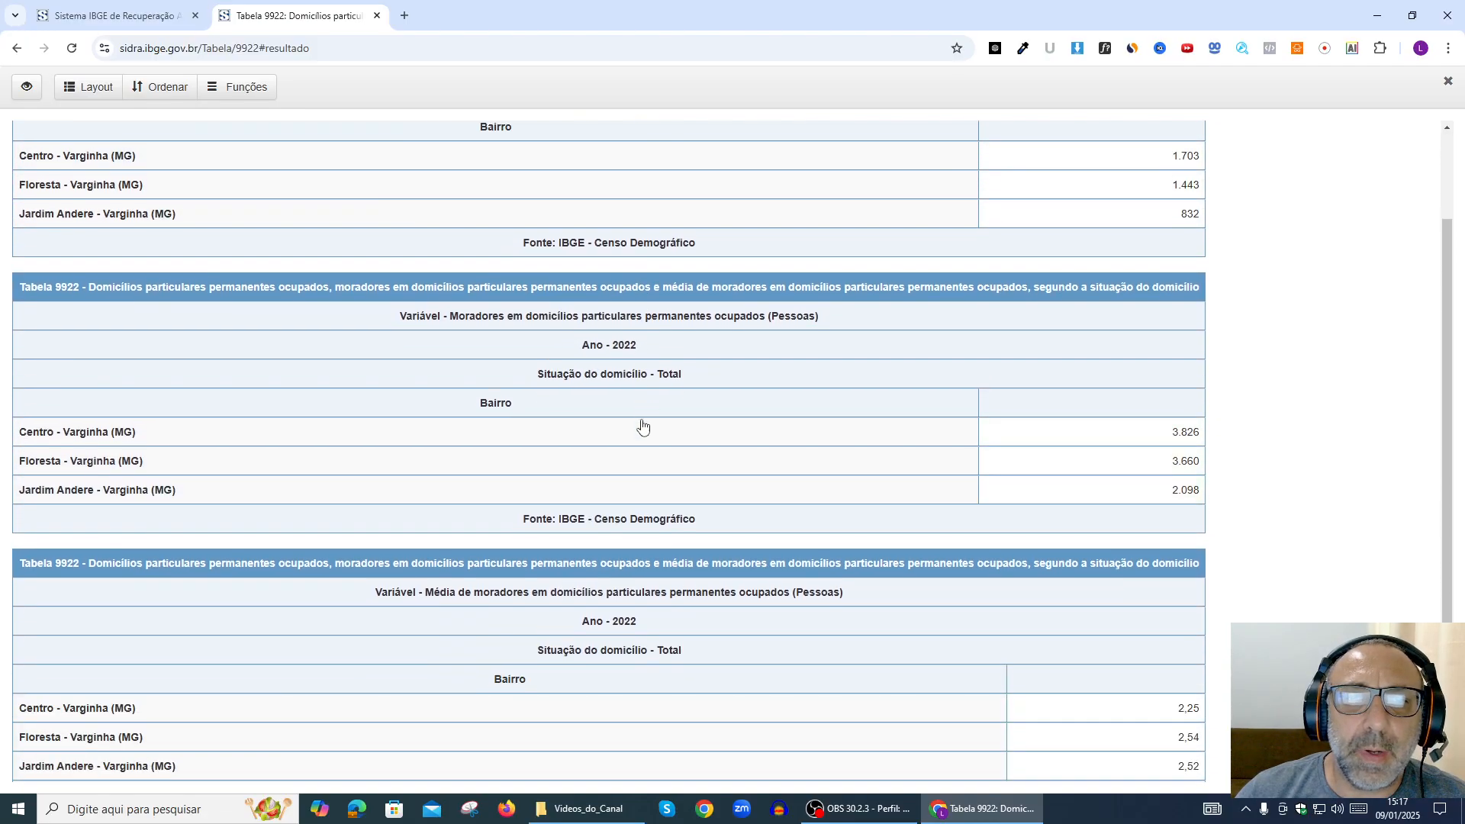
scroll(643, 542, up, 3)
scroll(654, 297, down, 4)
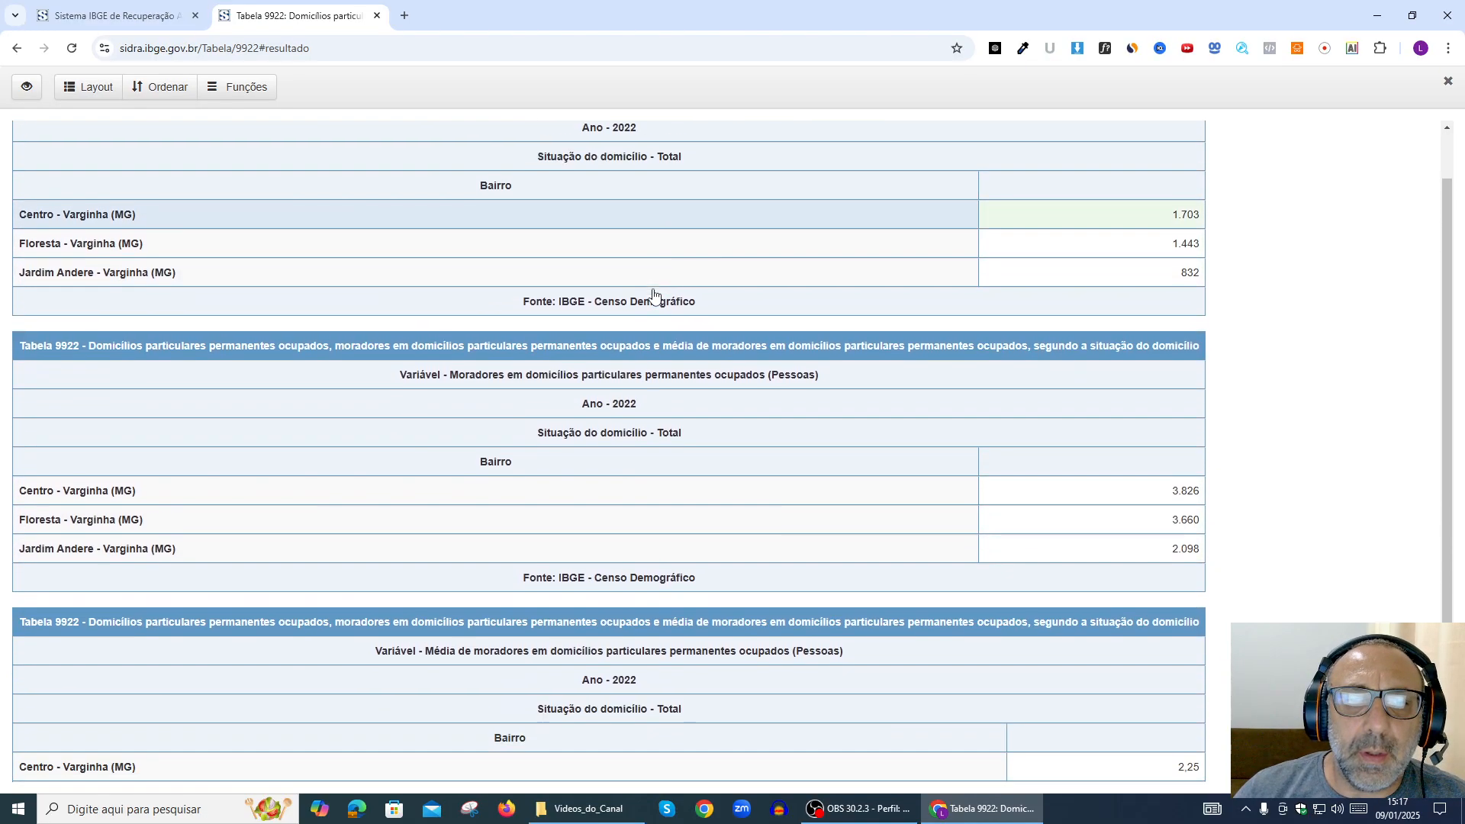
scroll(649, 618, up, 4)
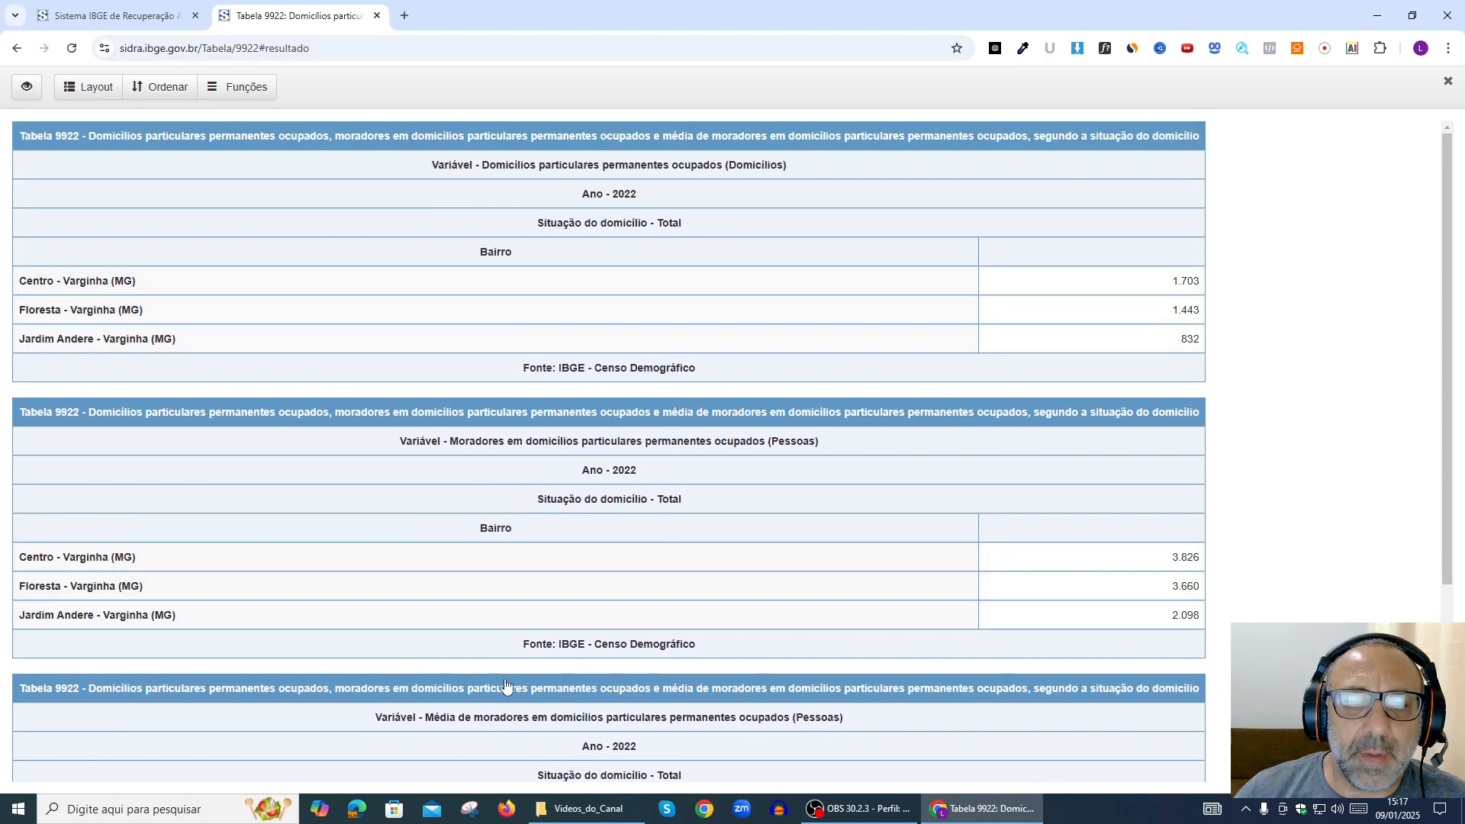
scroll(508, 689, down, 1)
scroll(511, 687, up, 1)
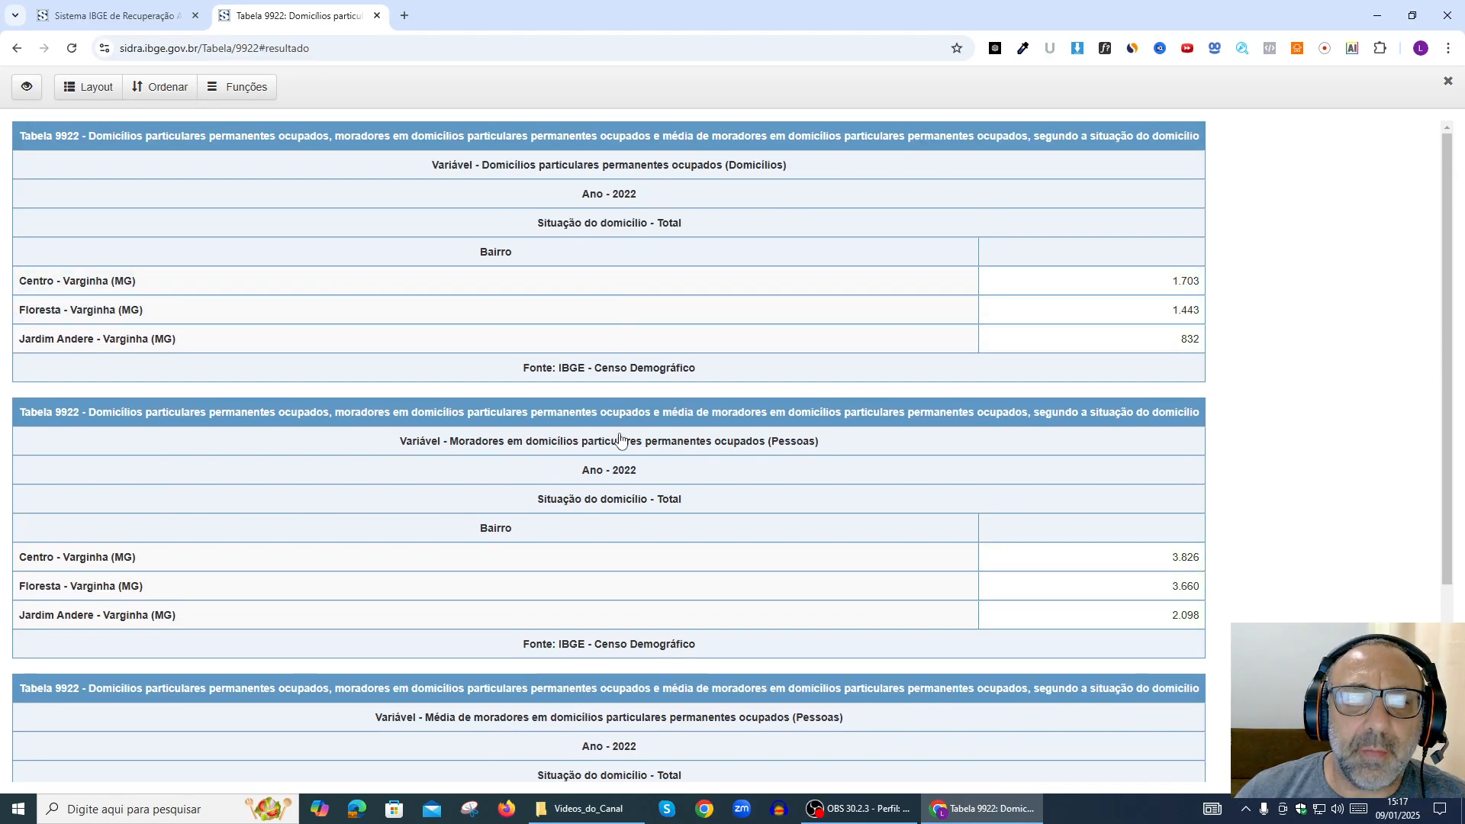
Change the result layout so that Variável becomes a column dimension below Situação do domicílio
click(79, 85)
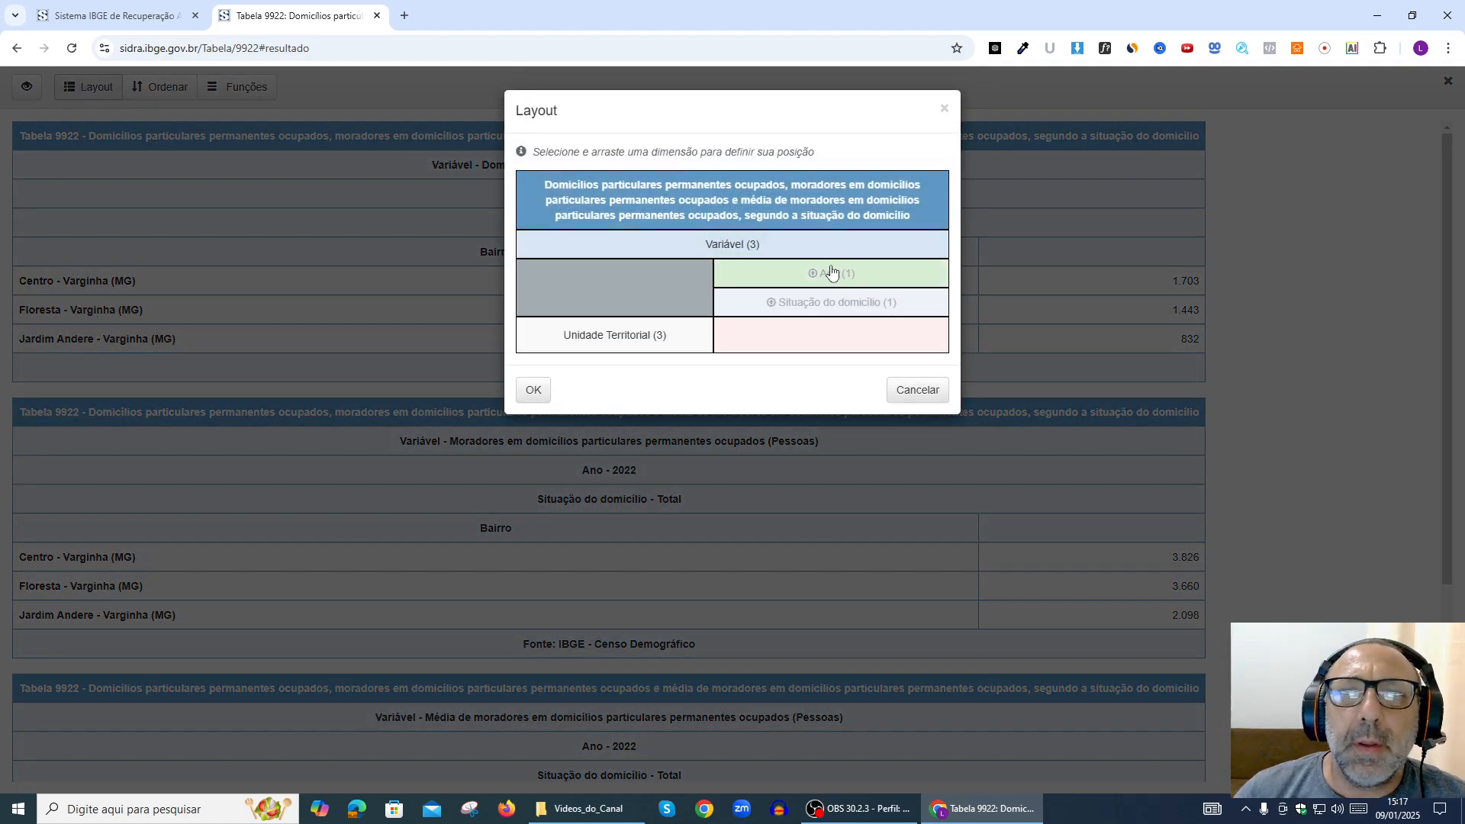
drag(752, 244, 773, 309)
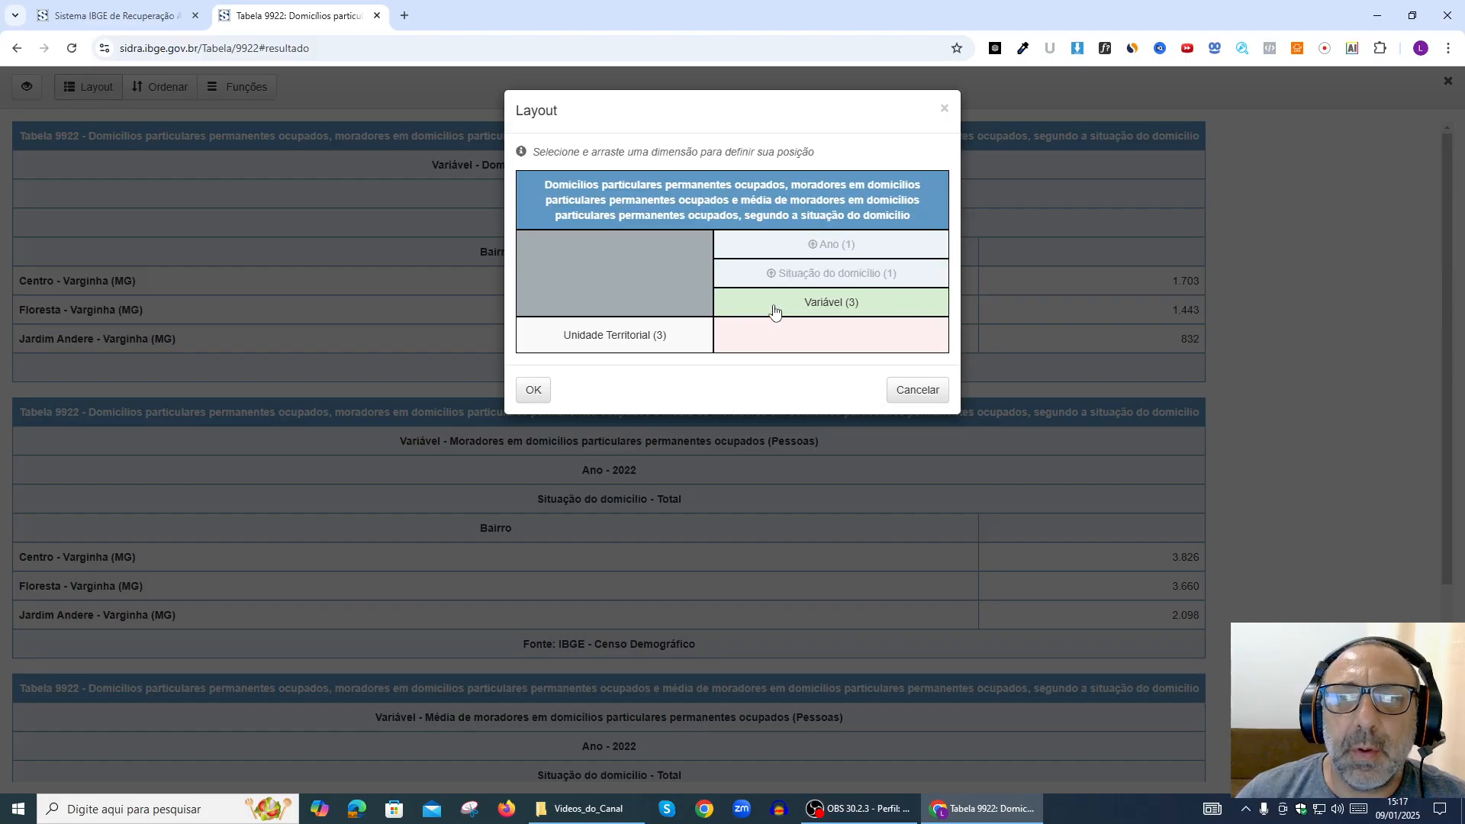
click(534, 391)
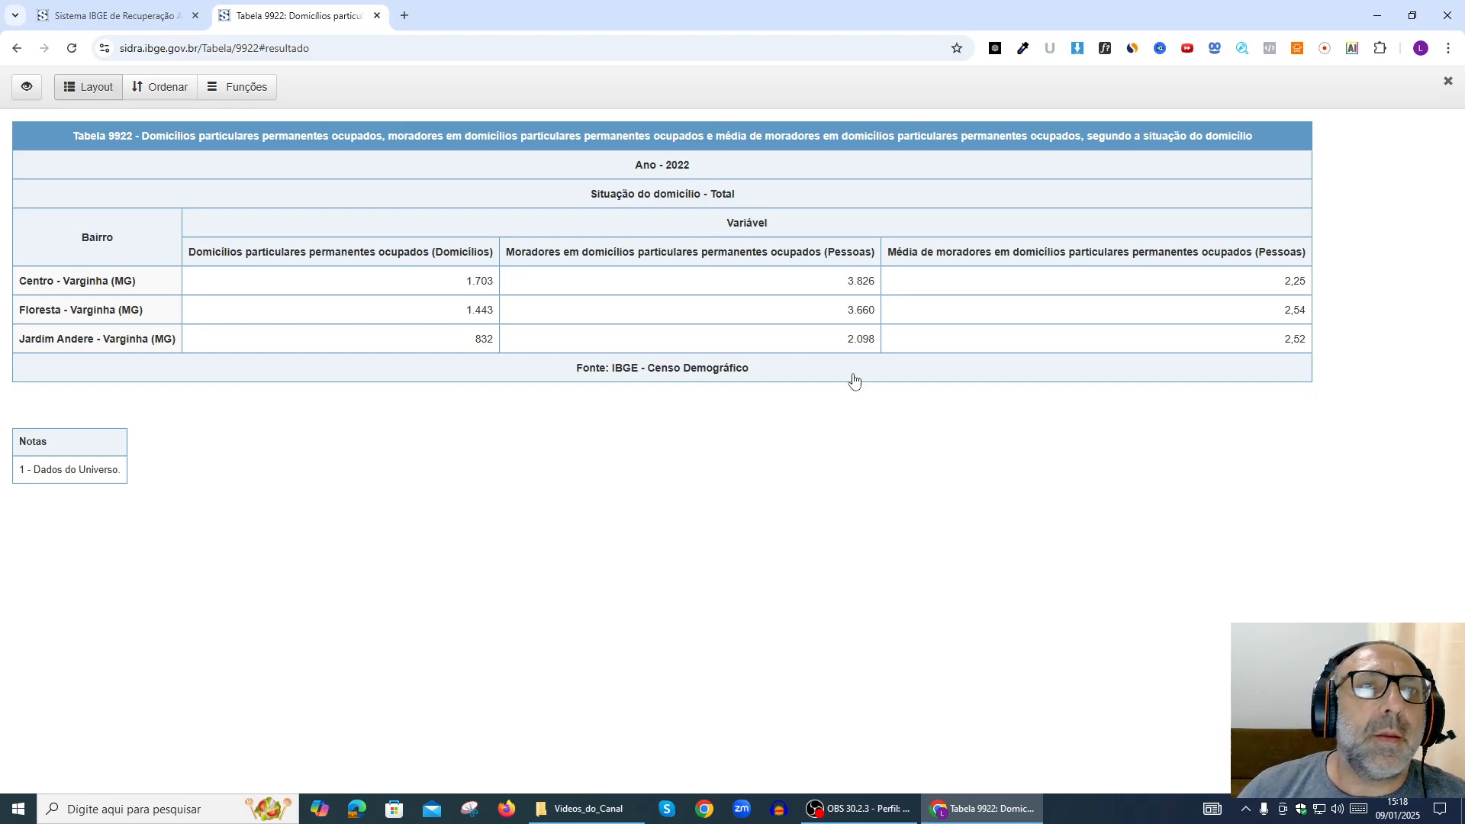
Close table 9922 and list the Bairro level units from SIDRA's Território page
click(377, 15)
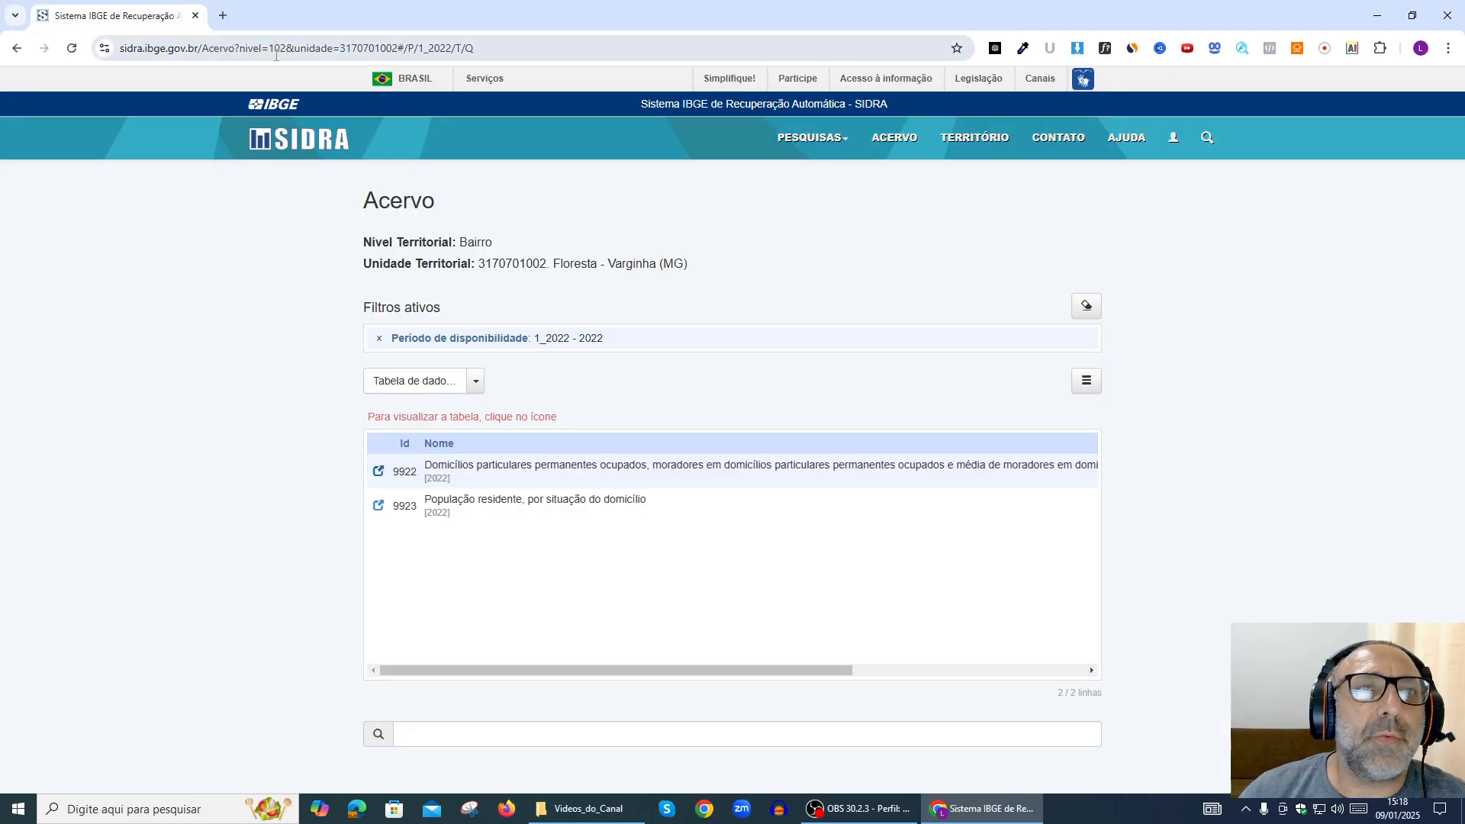
click(304, 145)
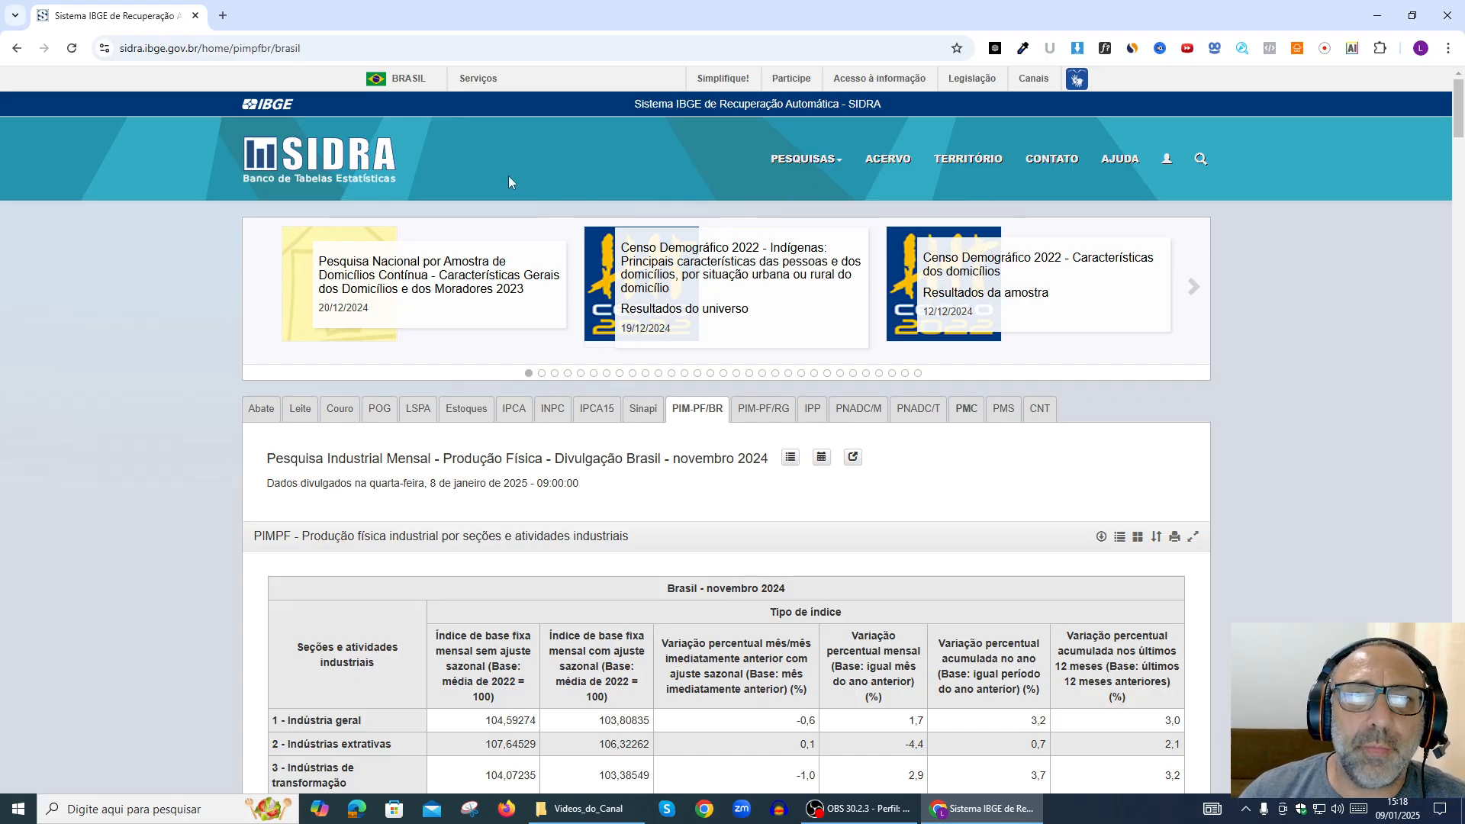
click(969, 161)
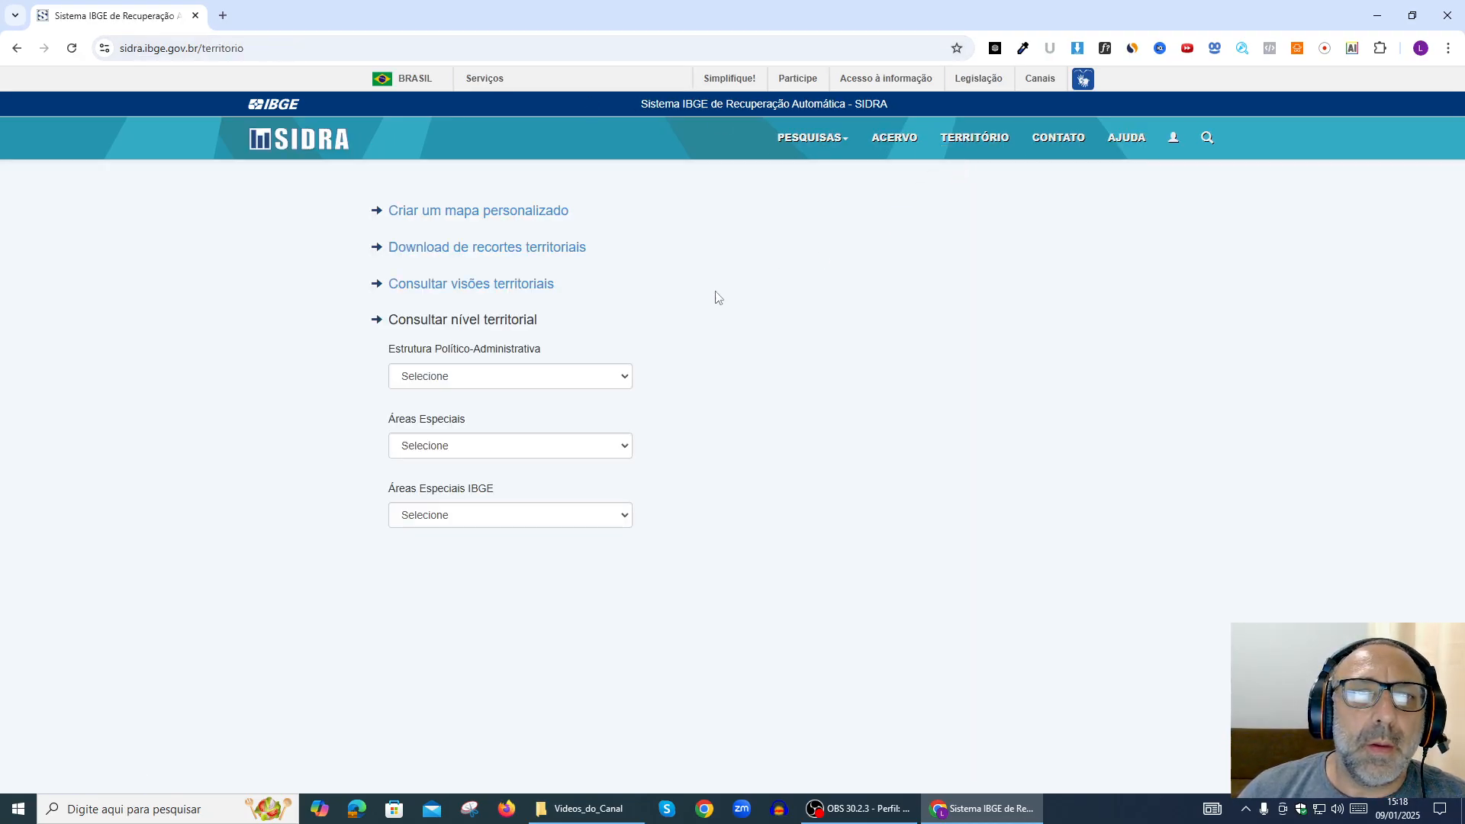
click(620, 382)
click(463, 415)
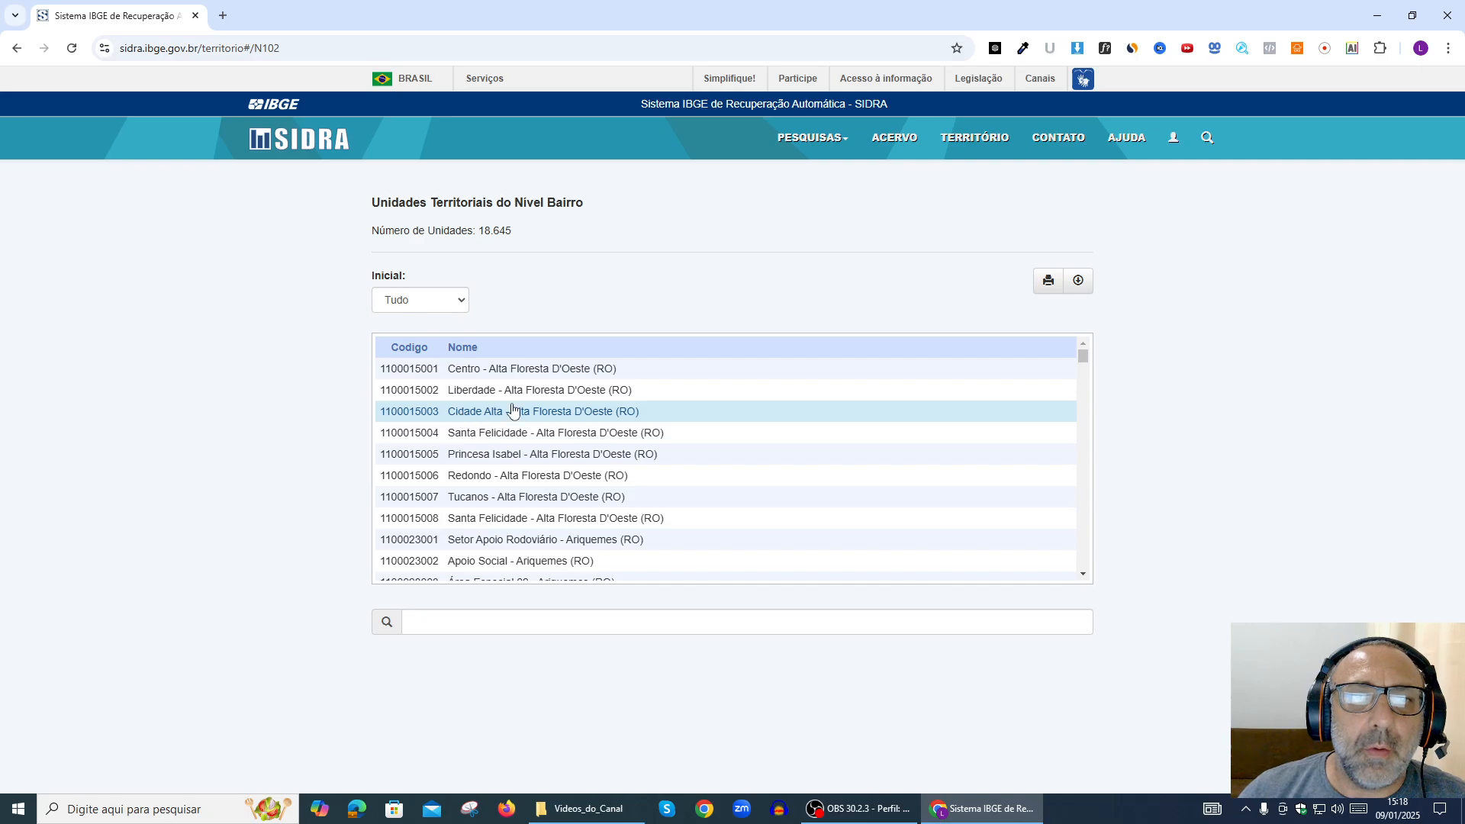
Search the Bairro list for "Varginha" and open the Banco de Dados Agregados data available for Centro - Varginha (MG)
click(600, 628)
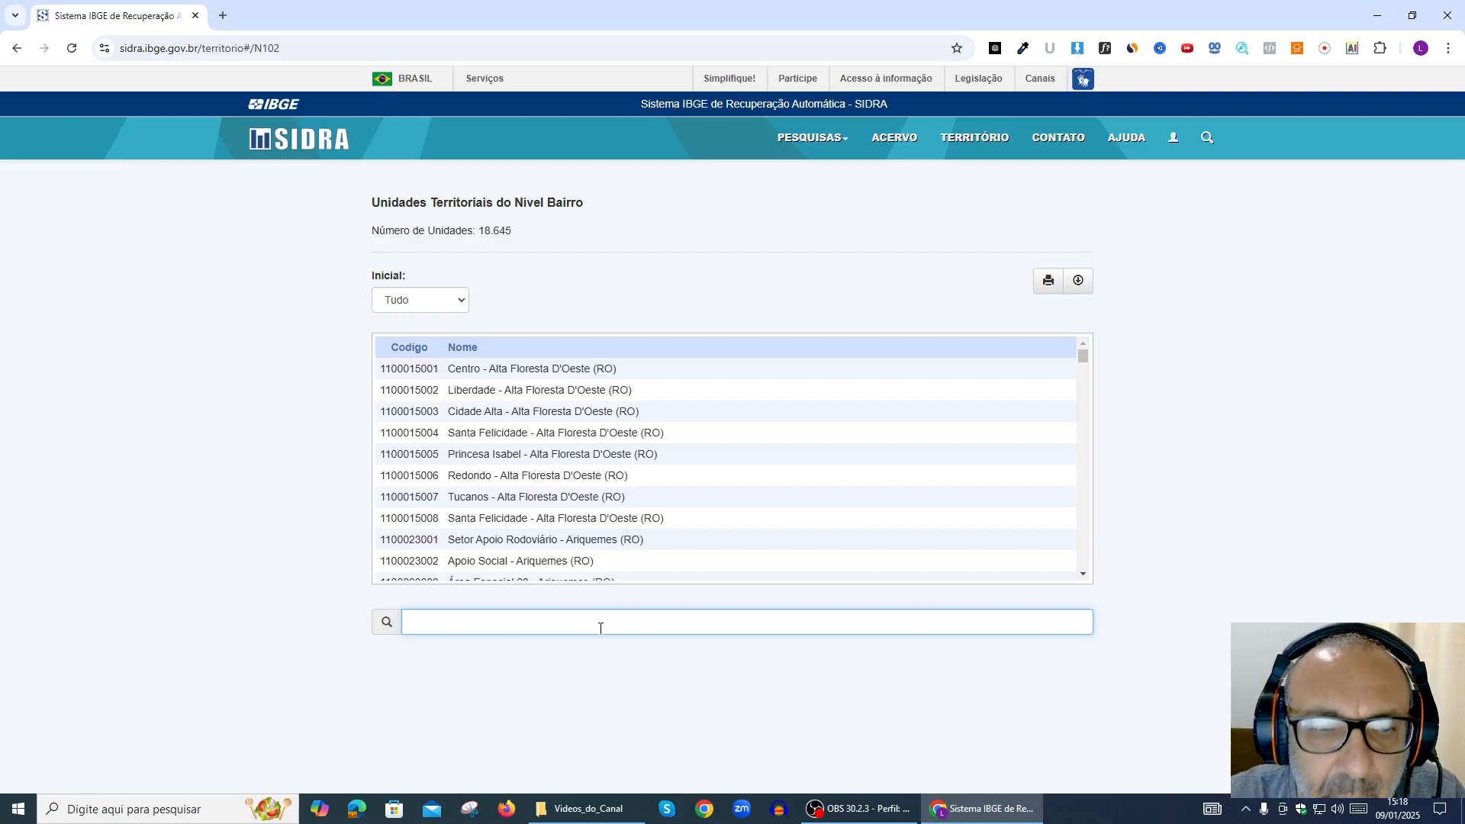
text(Varginha)
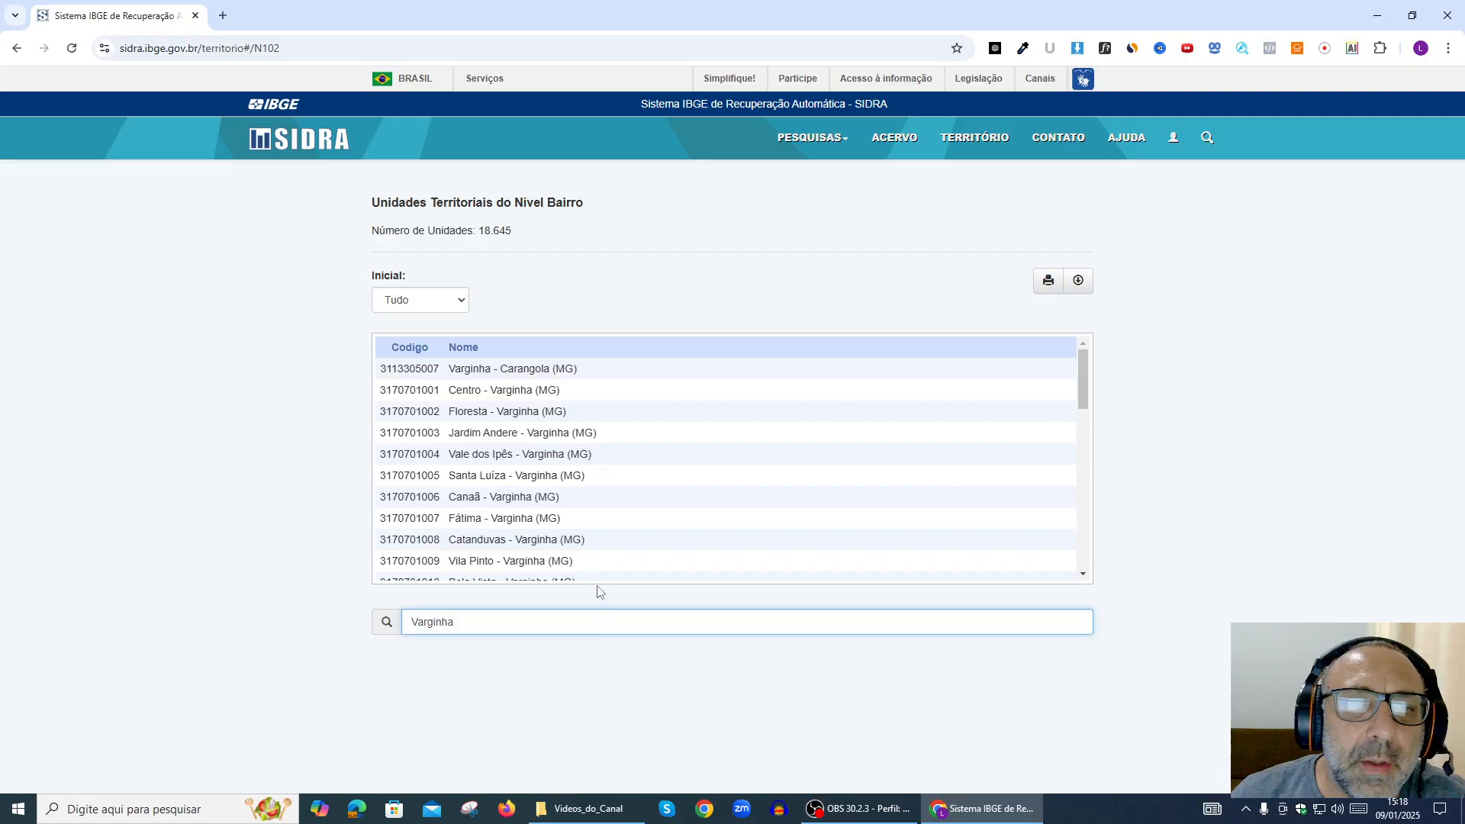
click(469, 398)
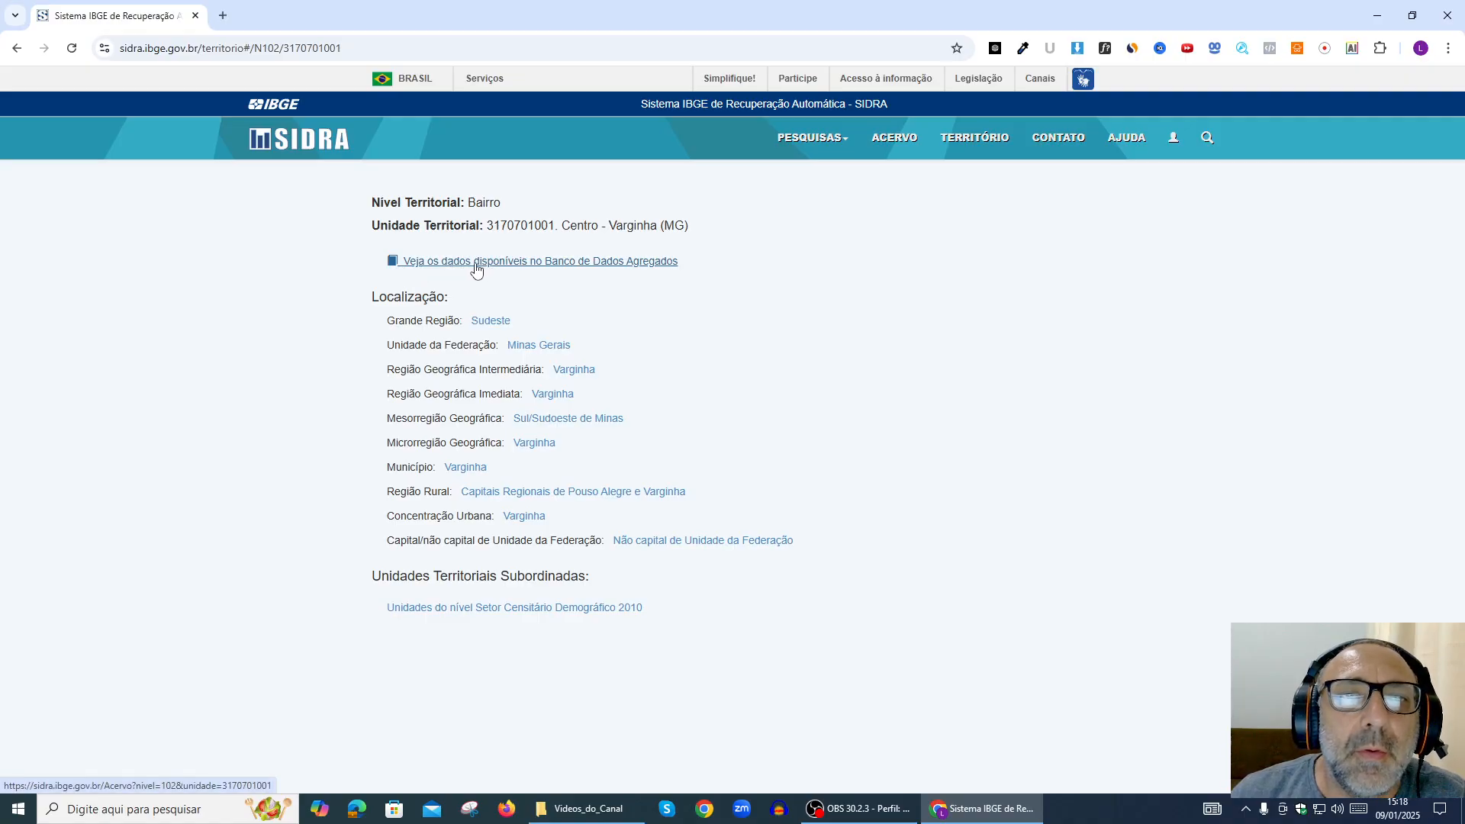
click(549, 261)
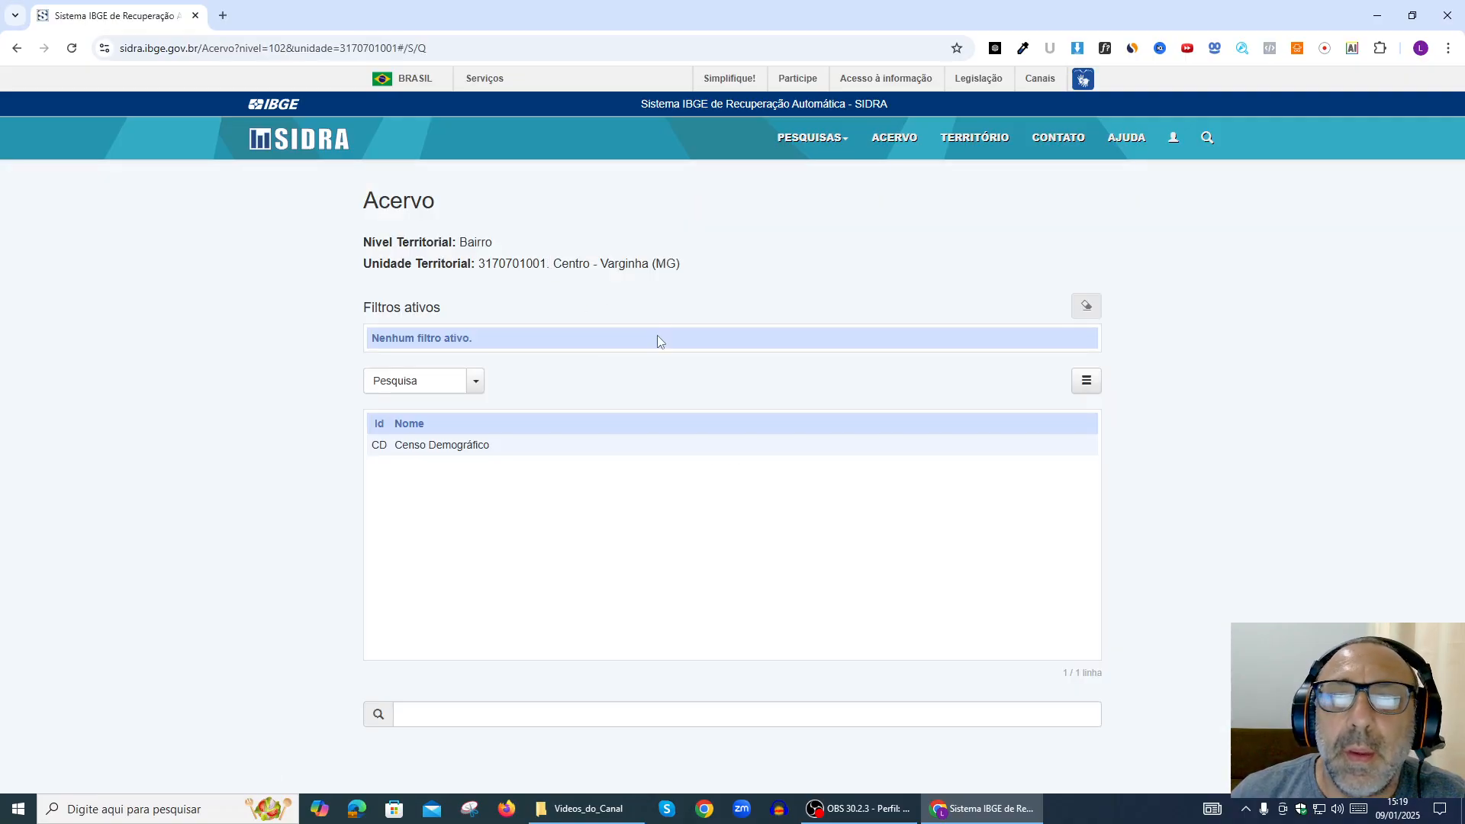
Filter the neighbourhood's data by Assunto Rendimento and list the results by Período de disponibilidade
click(477, 391)
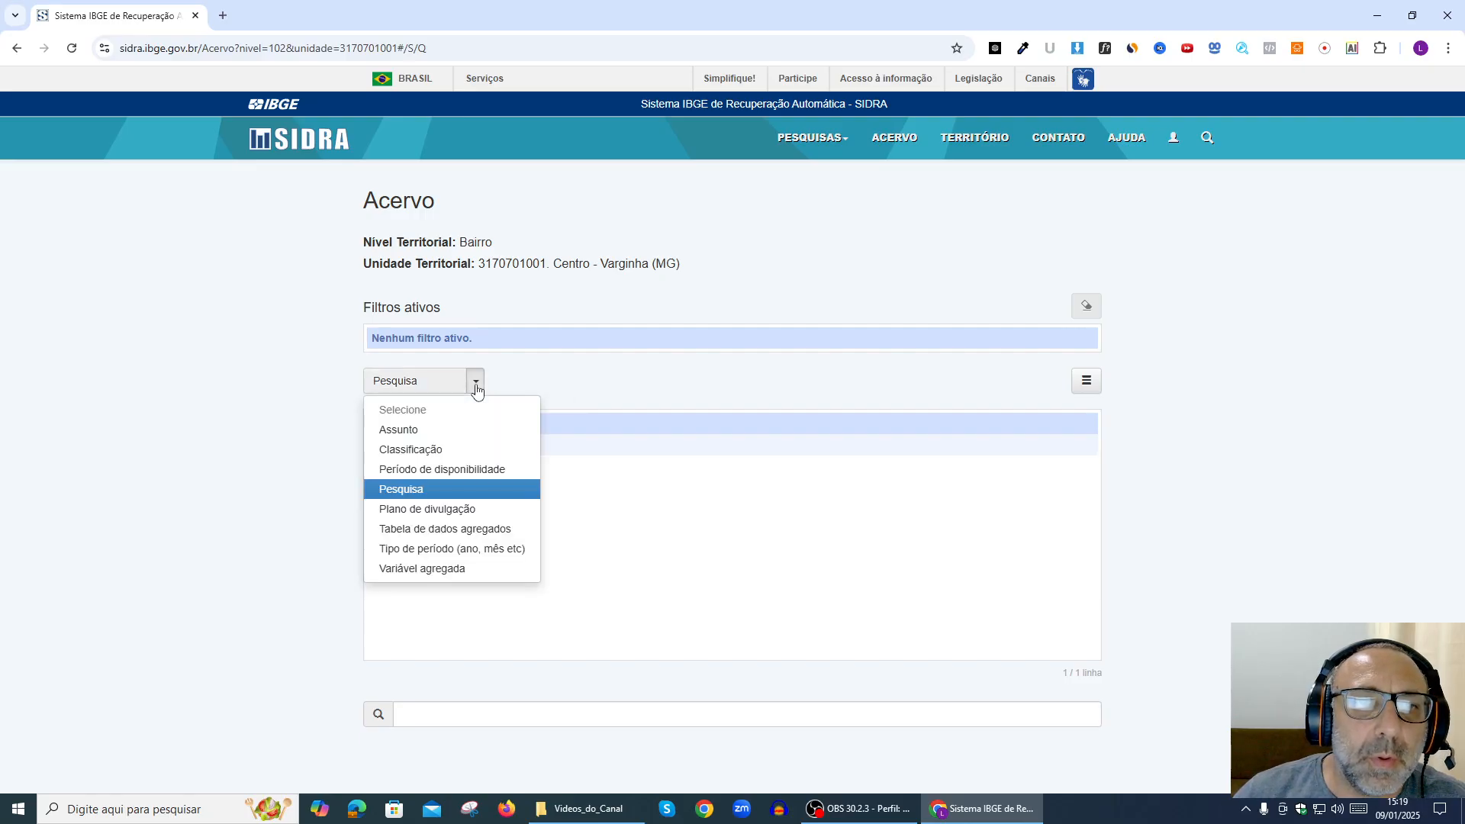
click(416, 433)
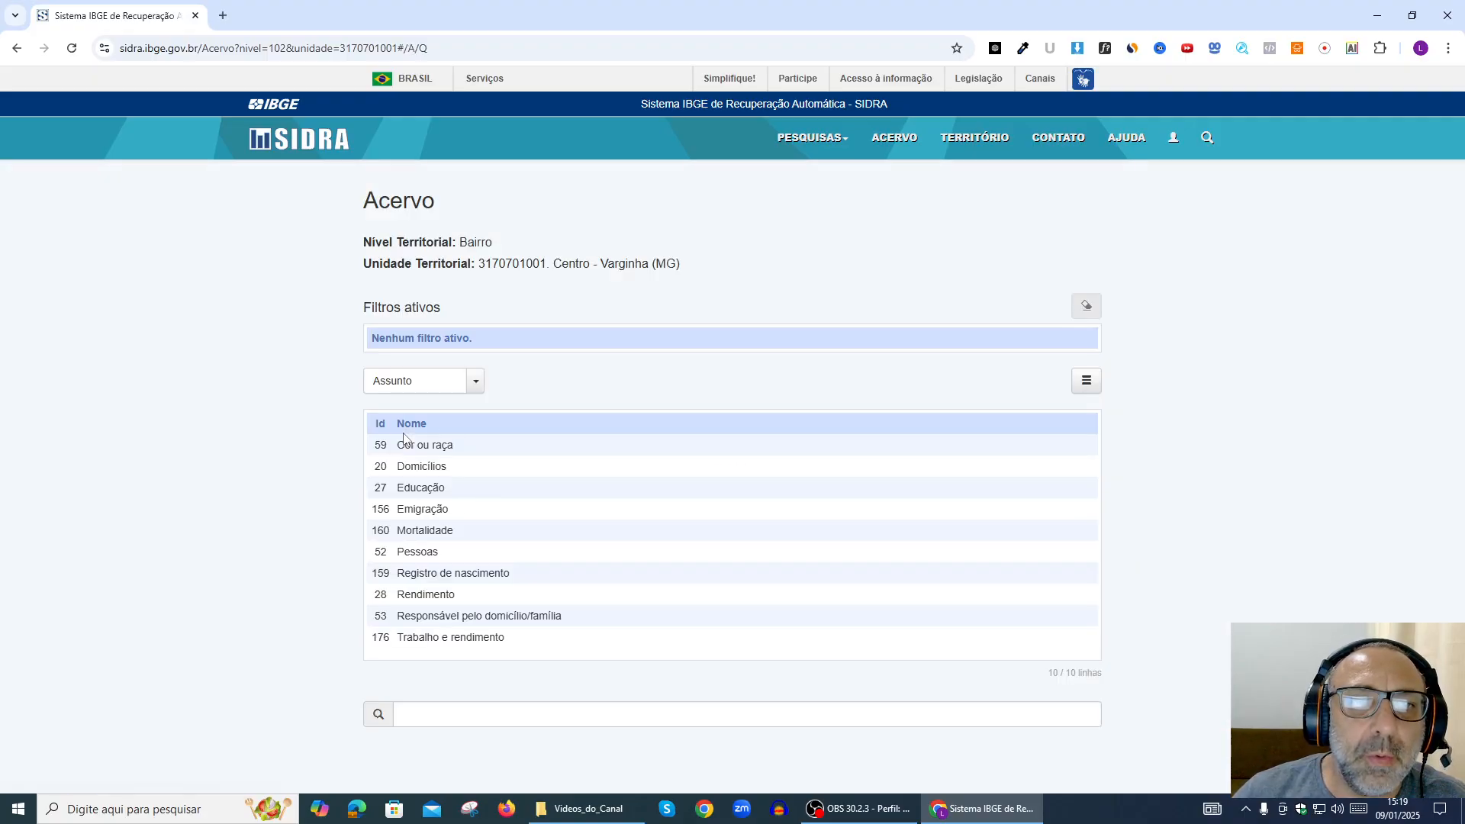
click(423, 599)
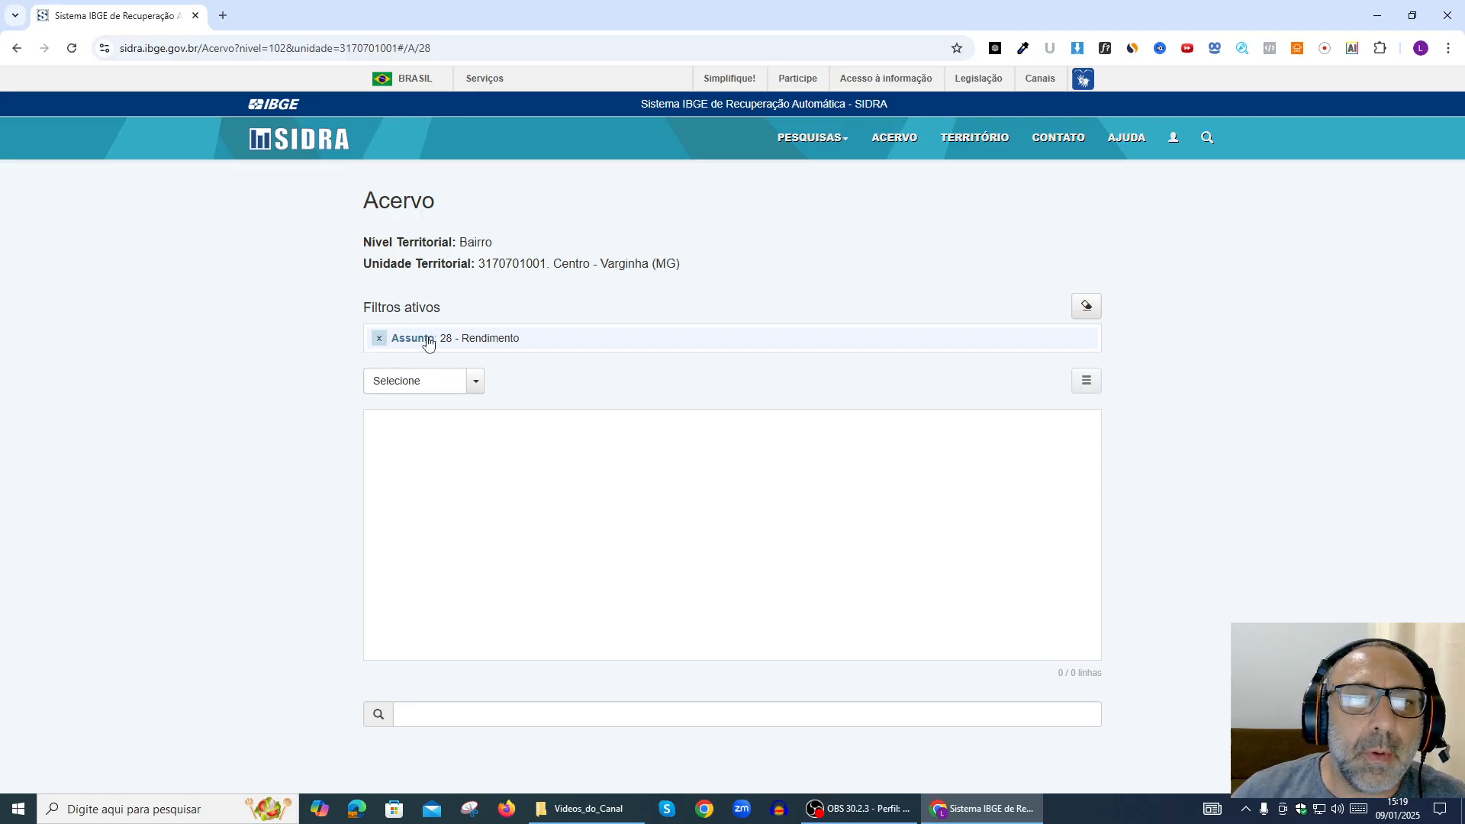
click(474, 390)
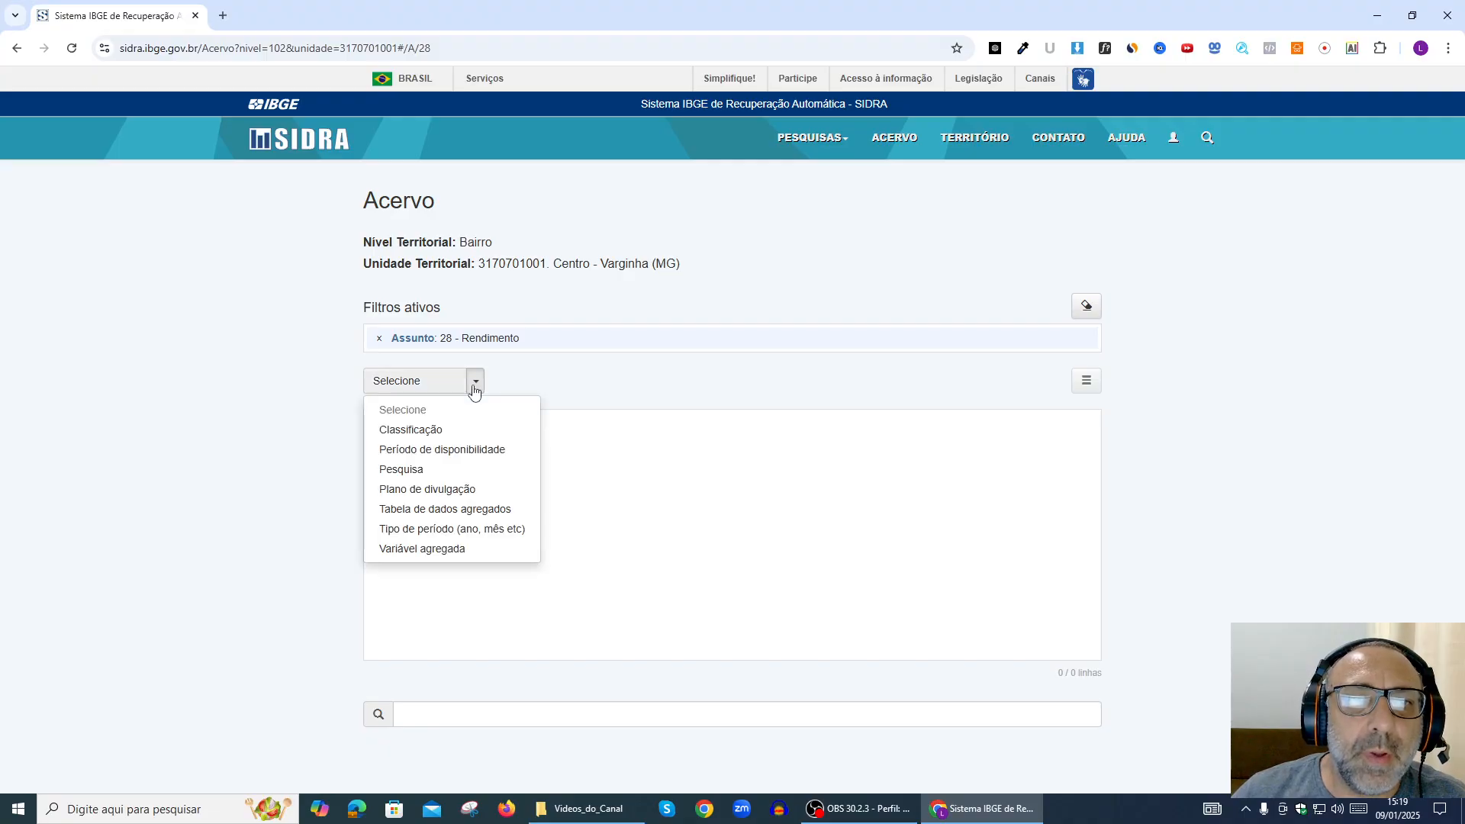
click(439, 453)
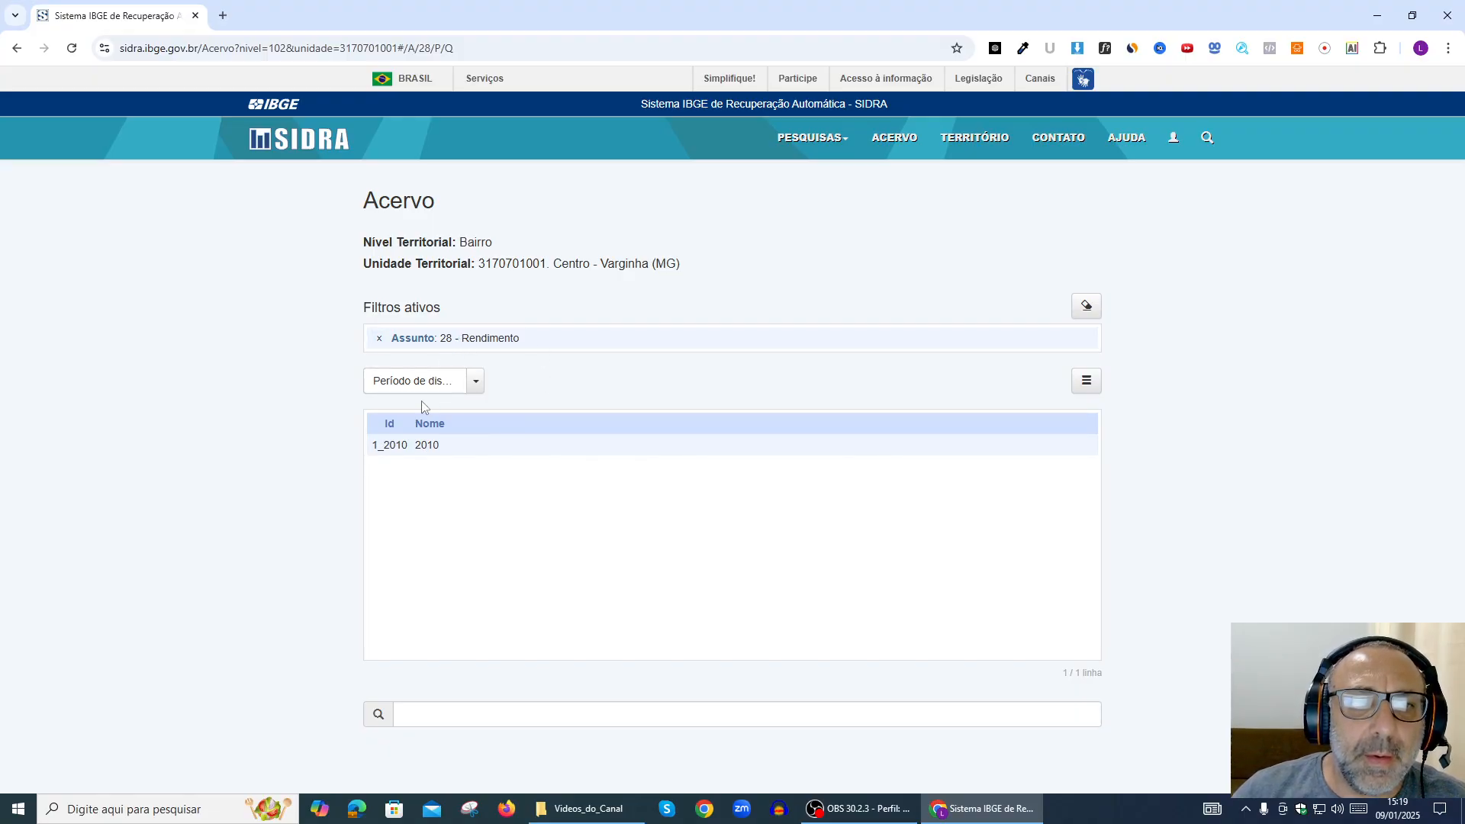
Filter the income data by the 2010 availability period and list the results by Tabela de dados agregados
click(429, 454)
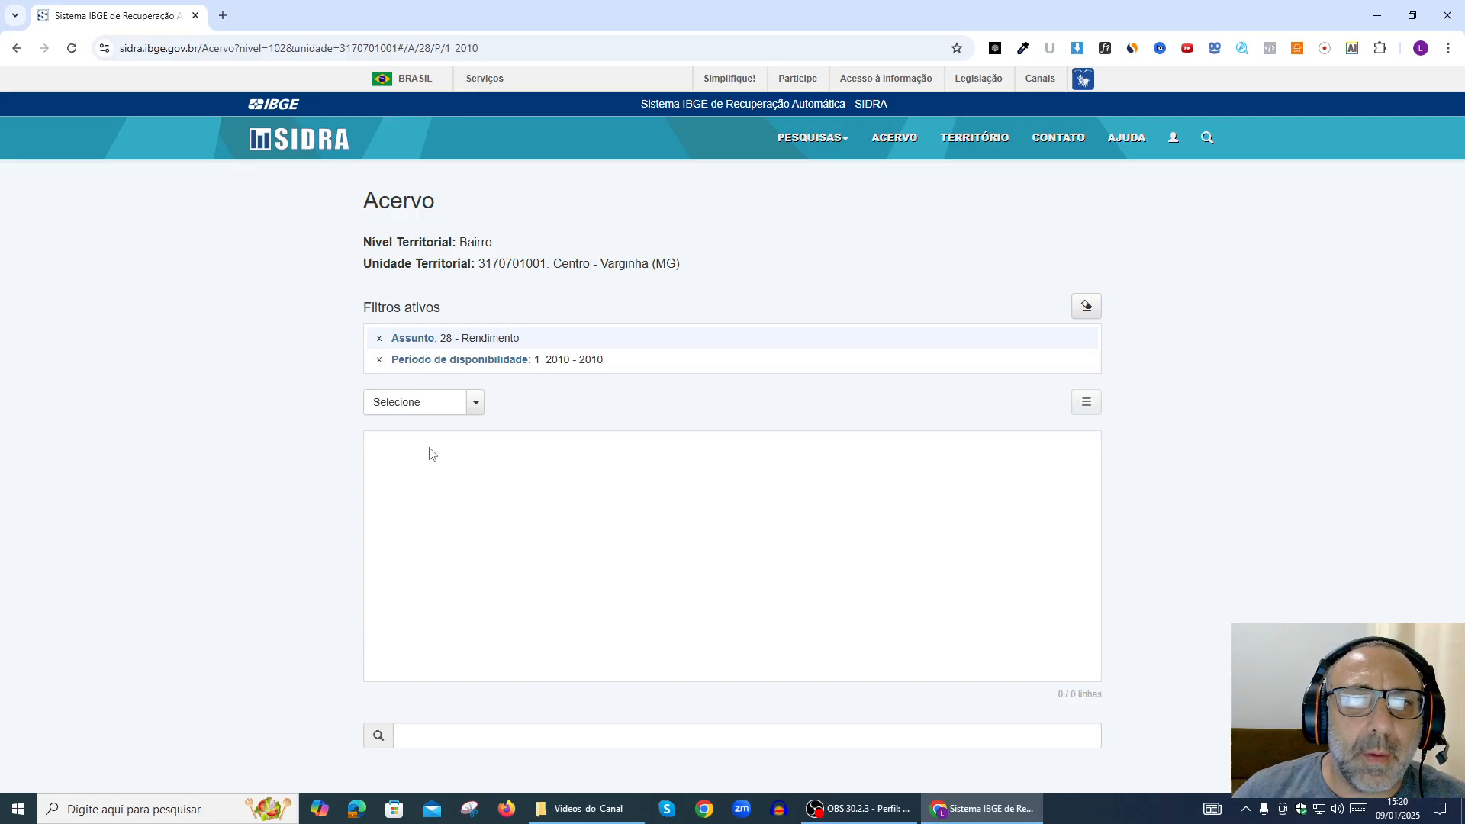
click(476, 405)
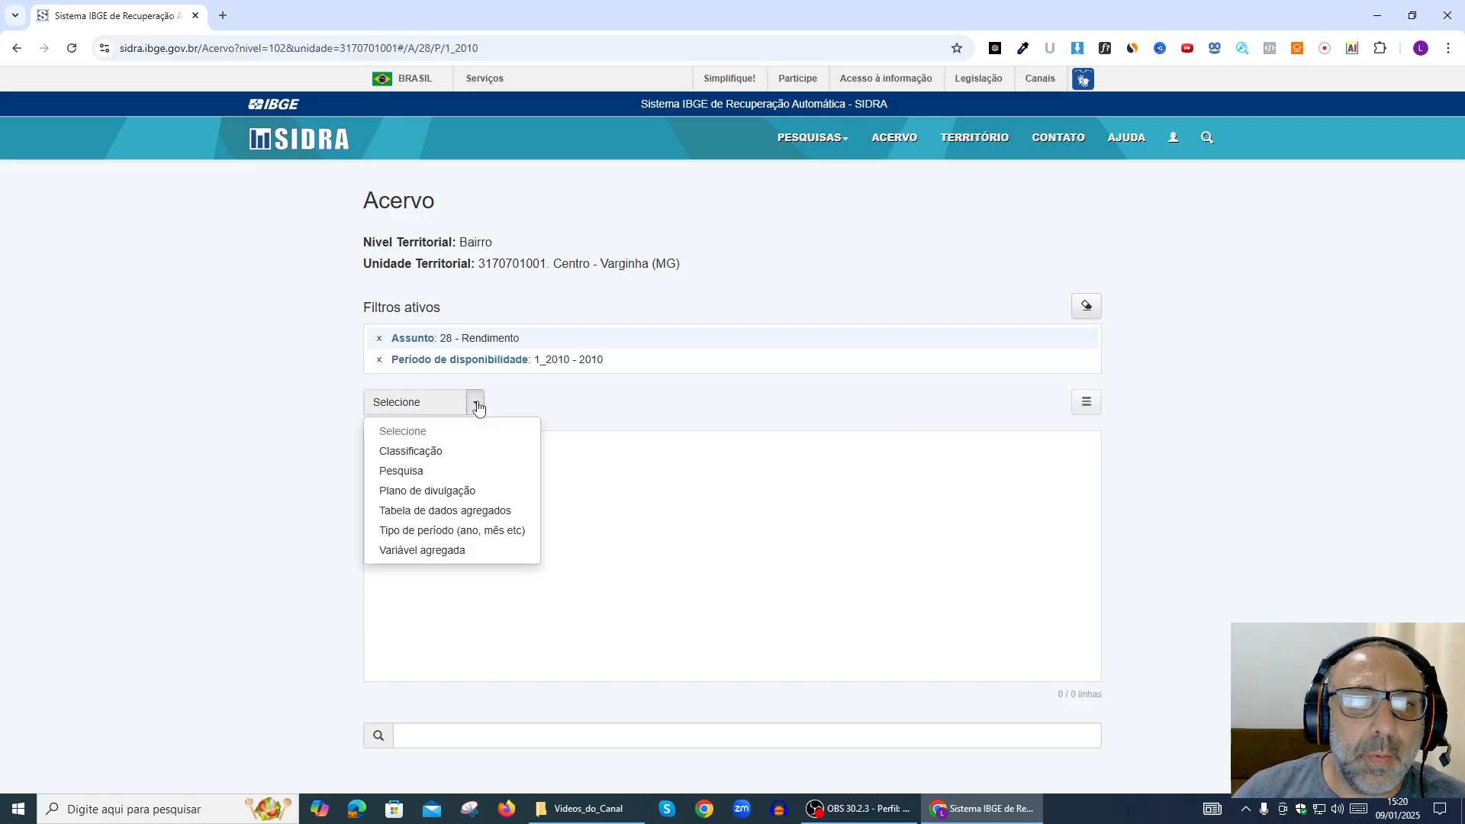
click(451, 513)
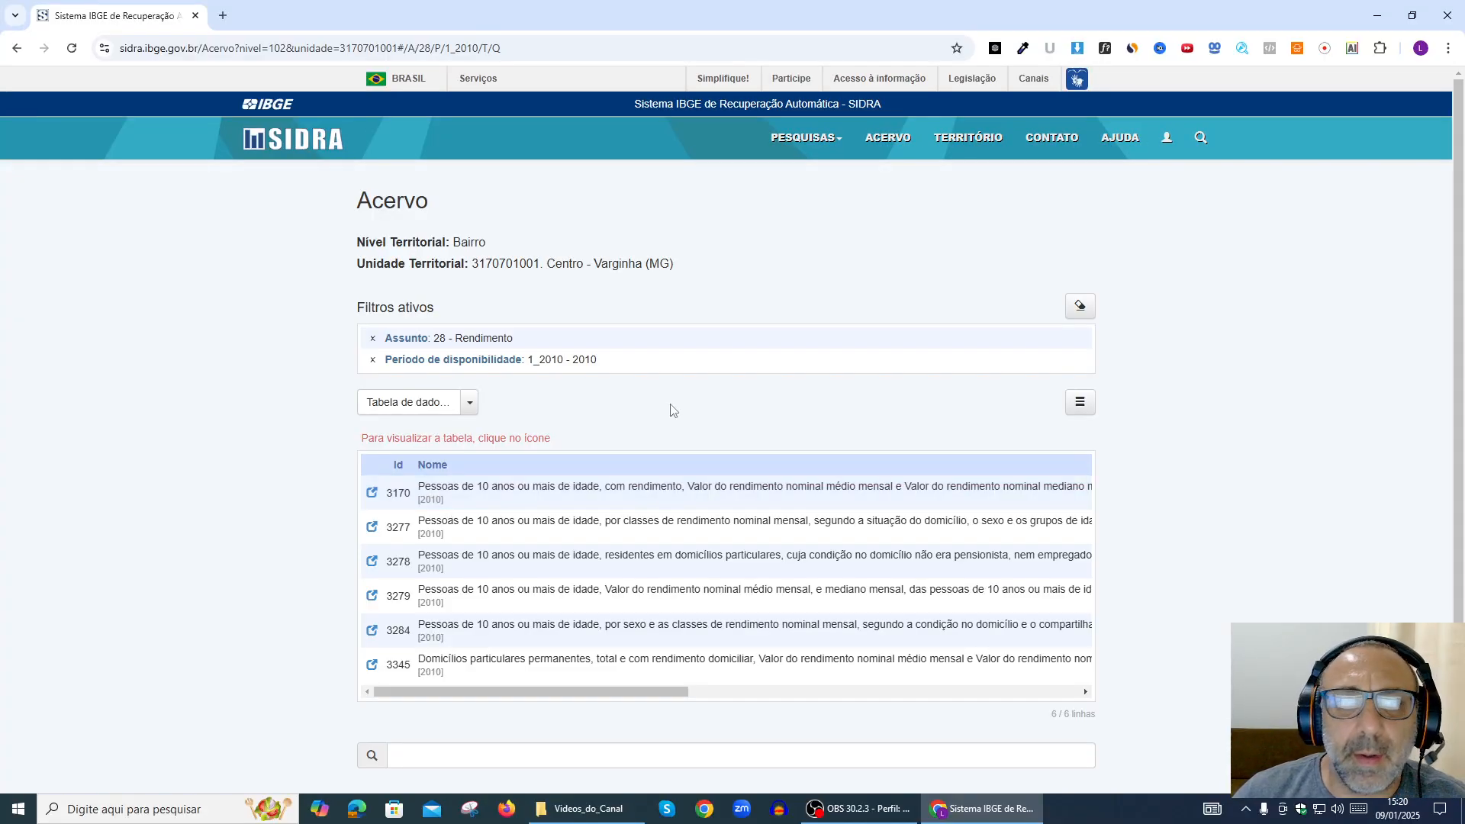
Add table 3170, on people aged 10 or over with income, to the active filters and open that table
scroll(415, 637, down, 1)
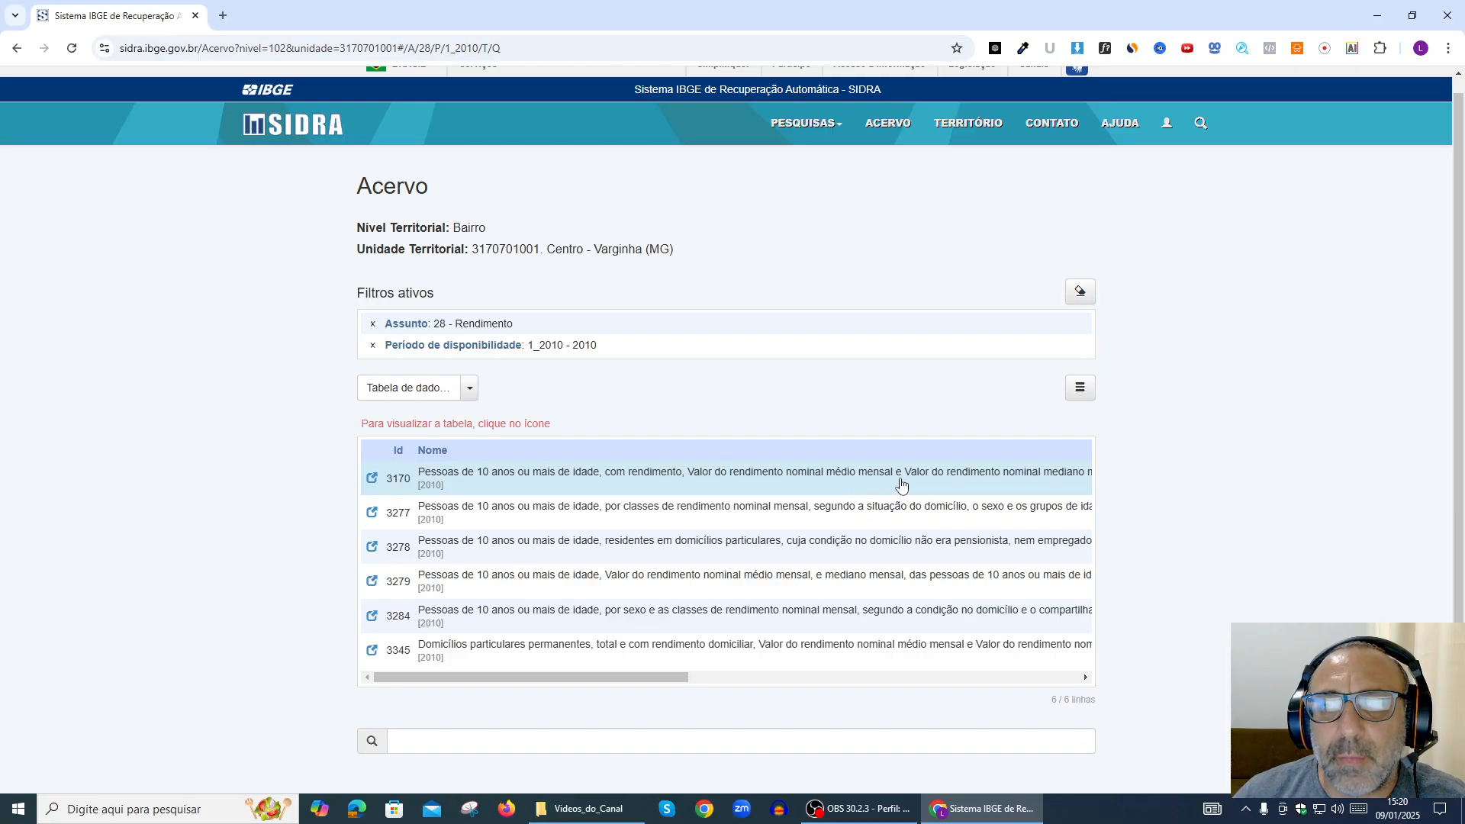
drag(669, 683, 739, 685)
drag(760, 685, 542, 690)
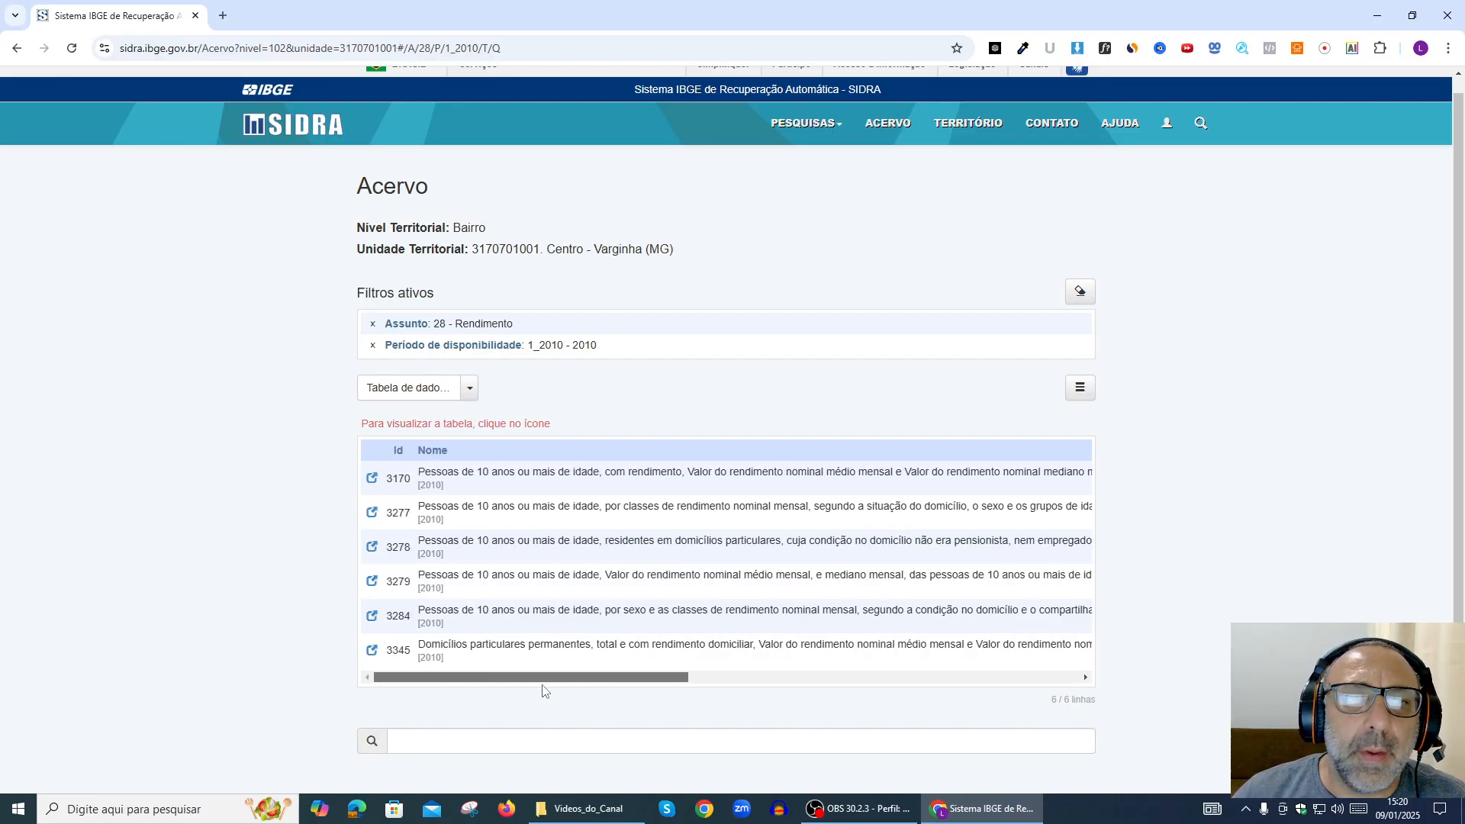
click(402, 482)
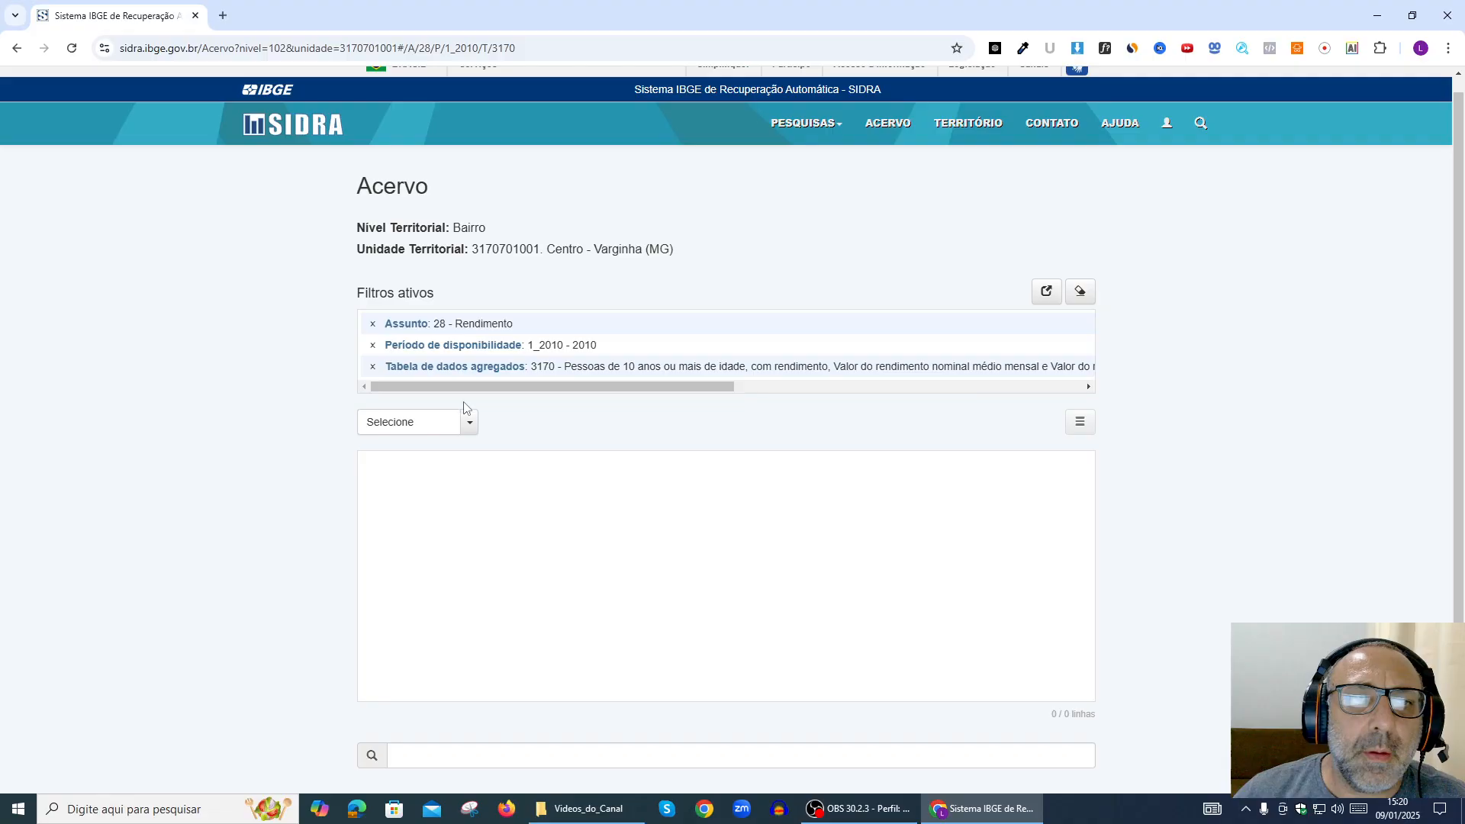
click(1045, 293)
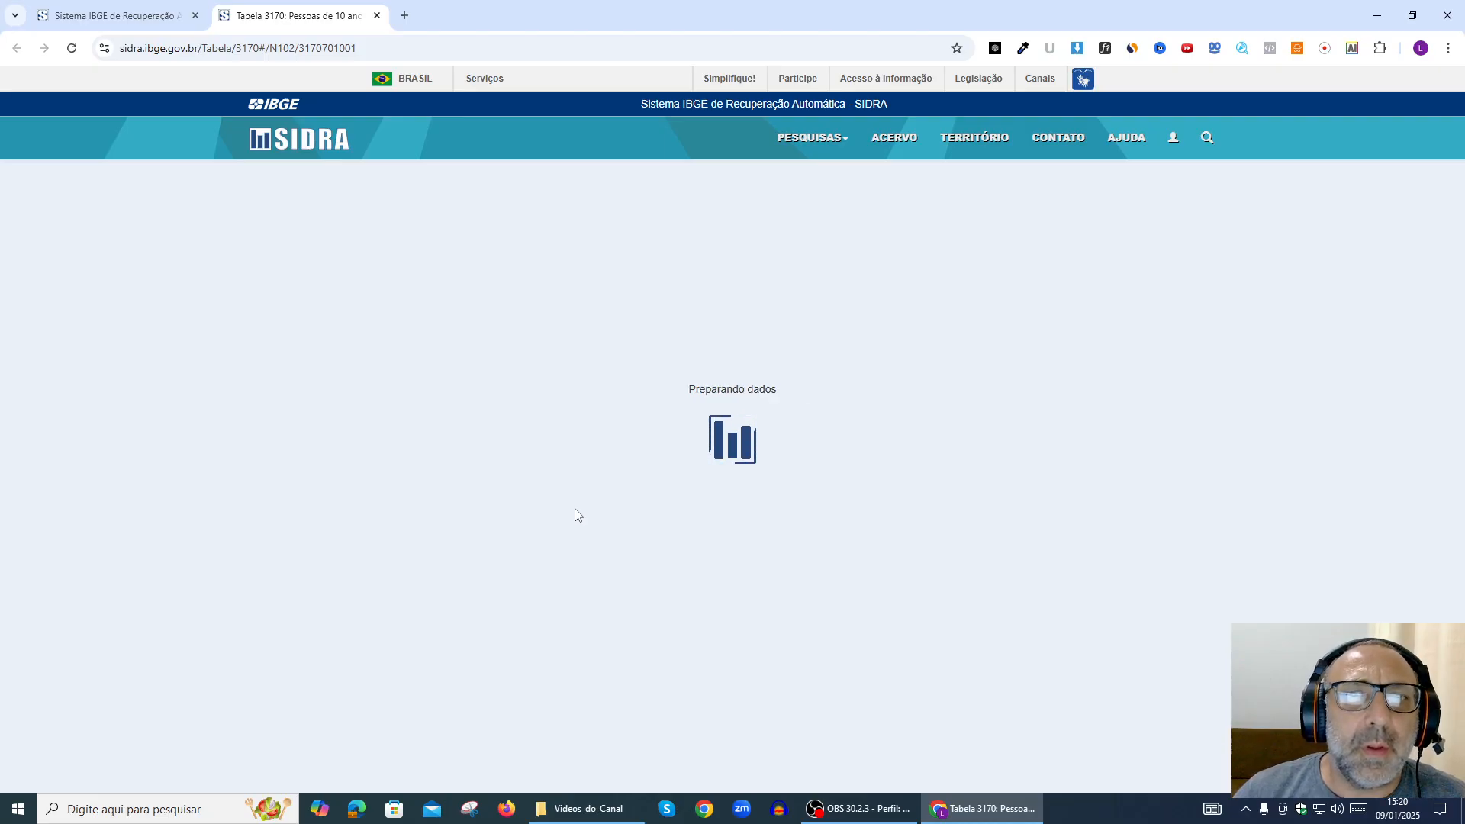
Examine table 3170's layout and its Variável, Sexo, Situação do domicílio, Grupo de idade and Ano selection options
scroll(1075, 496, down, 1)
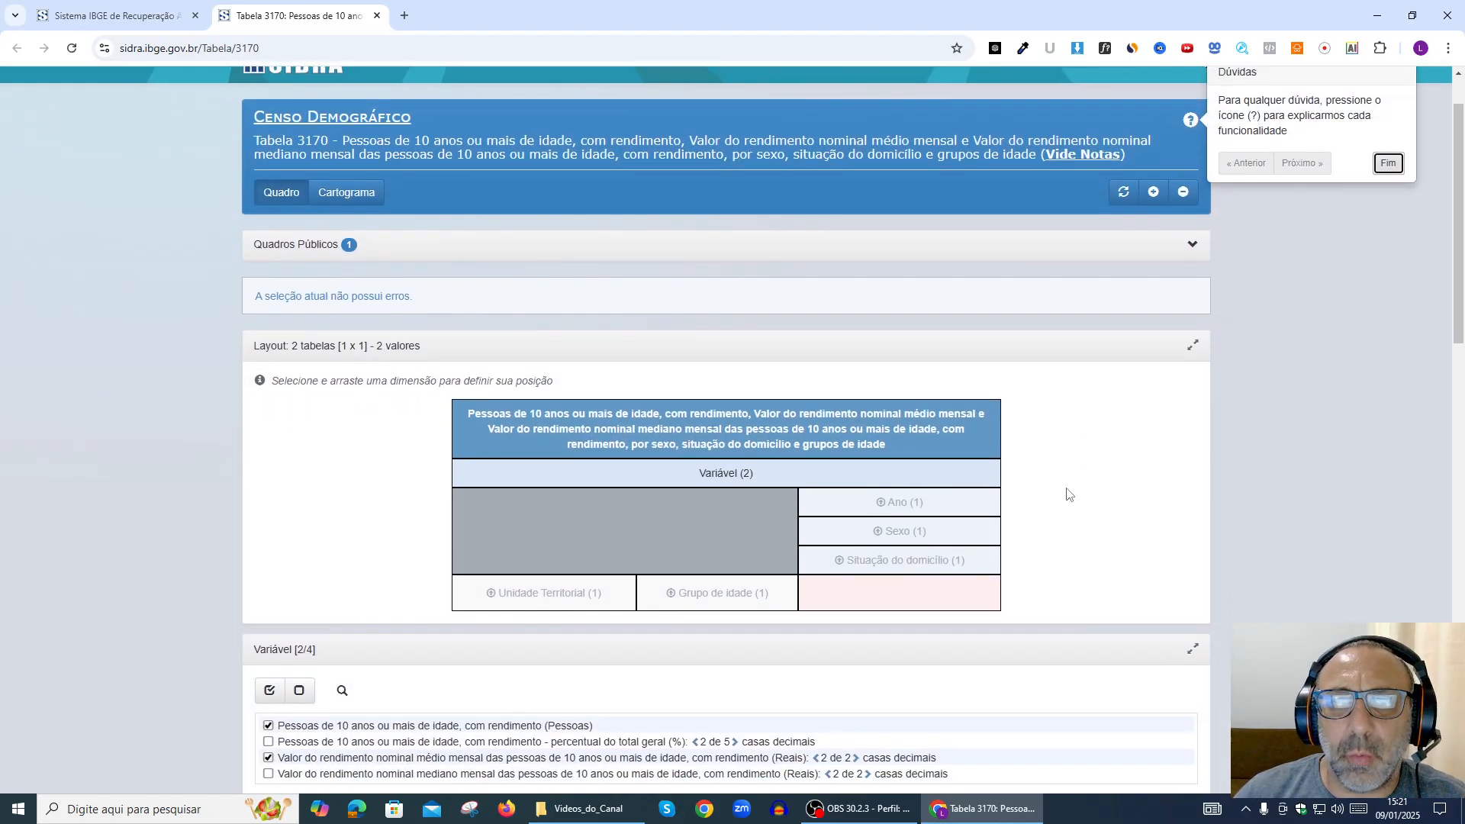
scroll(526, 492, down, 2)
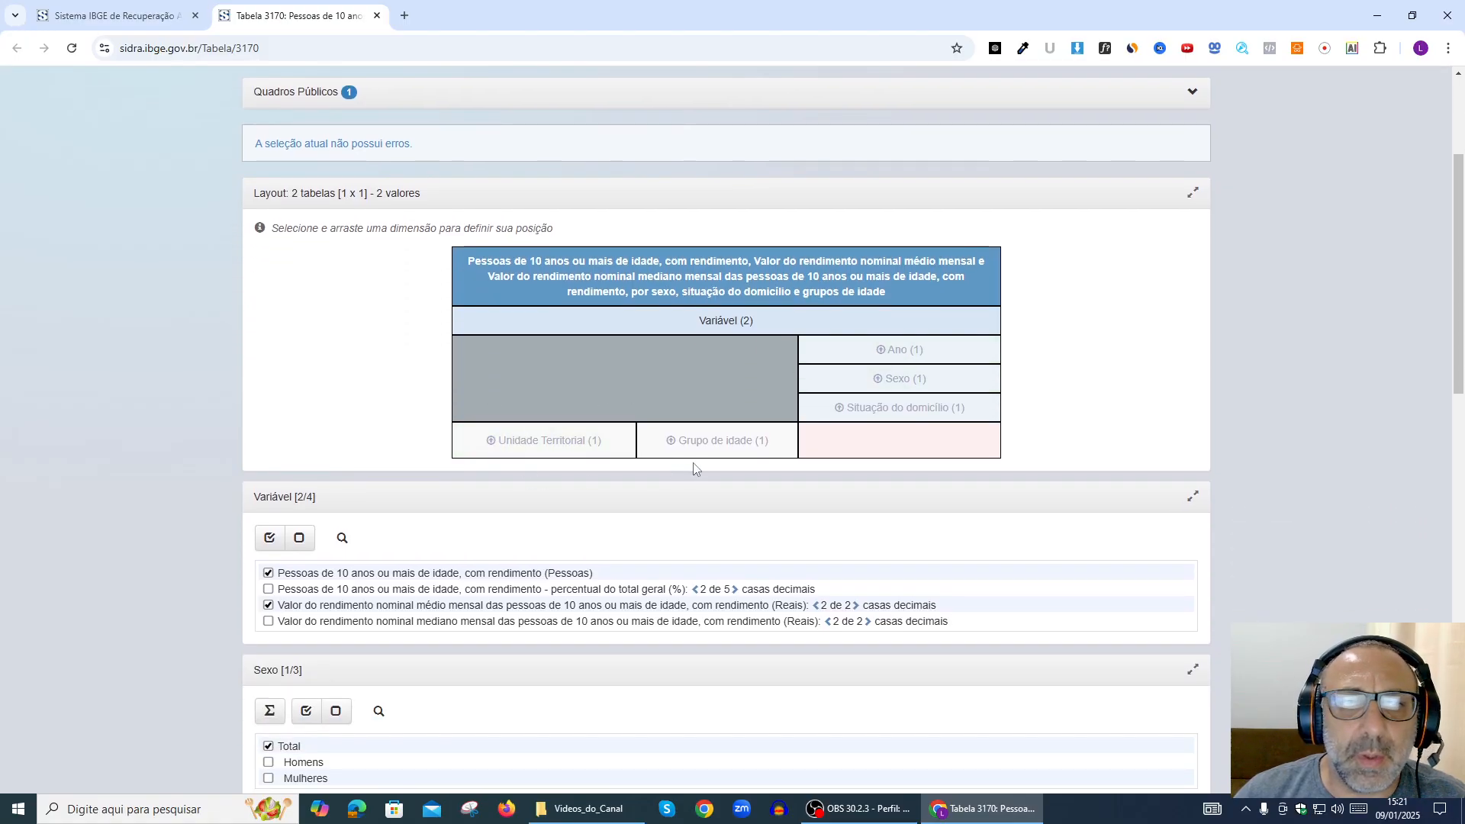
scroll(927, 456, down, 1)
mouse_move(923, 456)
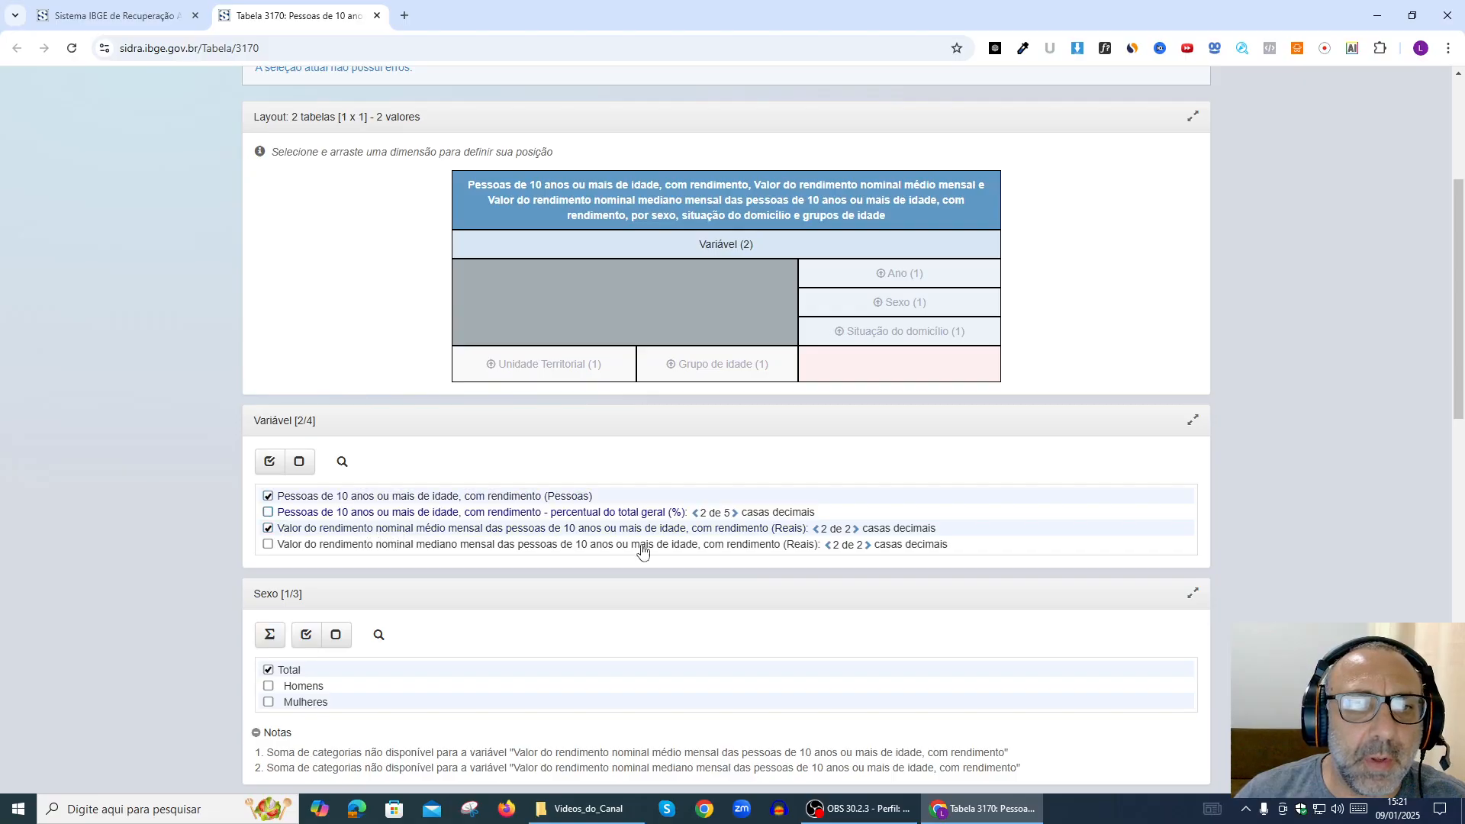
scroll(994, 524, down, 1)
scroll(995, 524, down, 1)
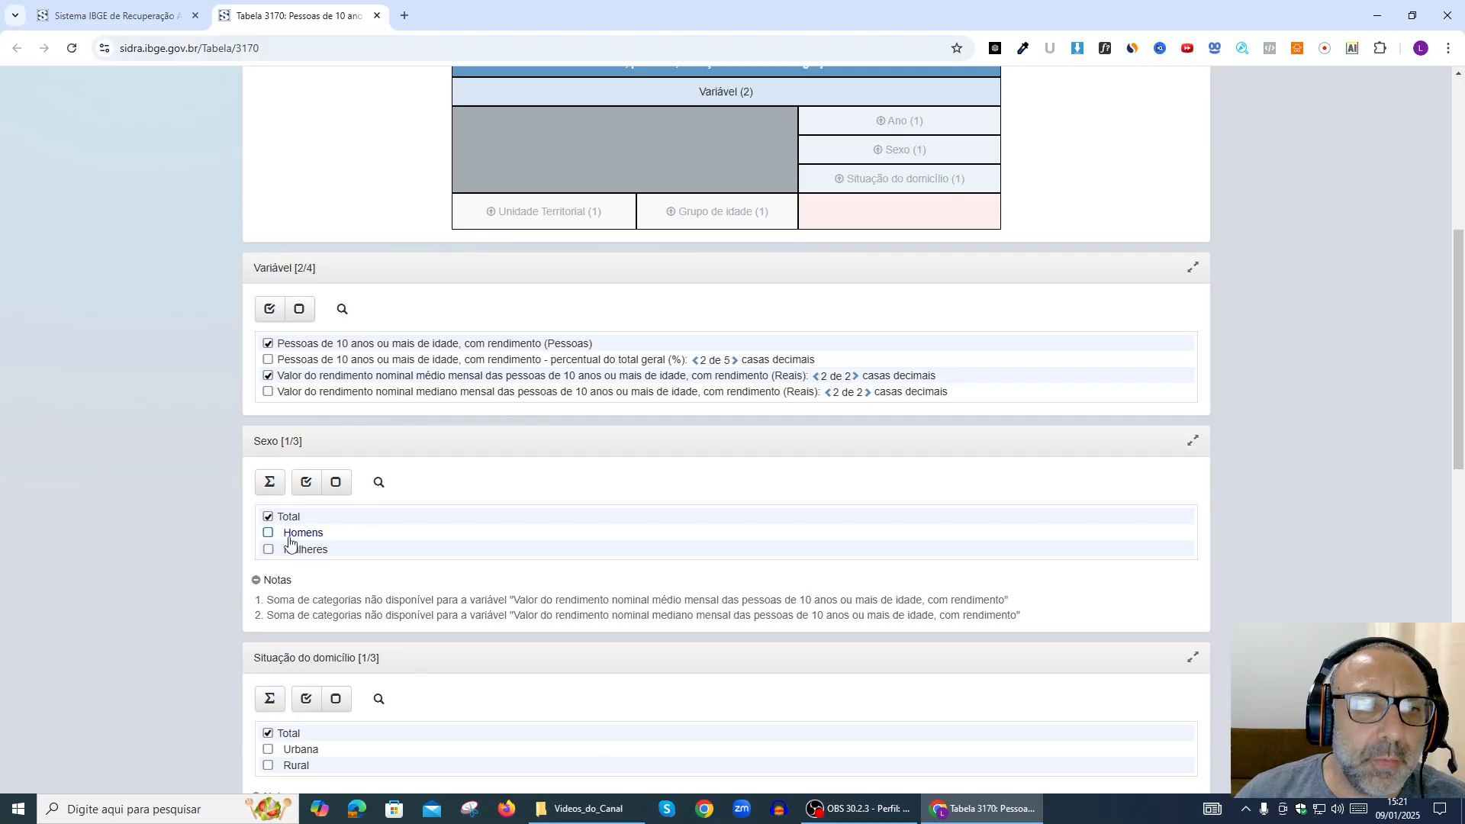
scroll(374, 543, down, 1)
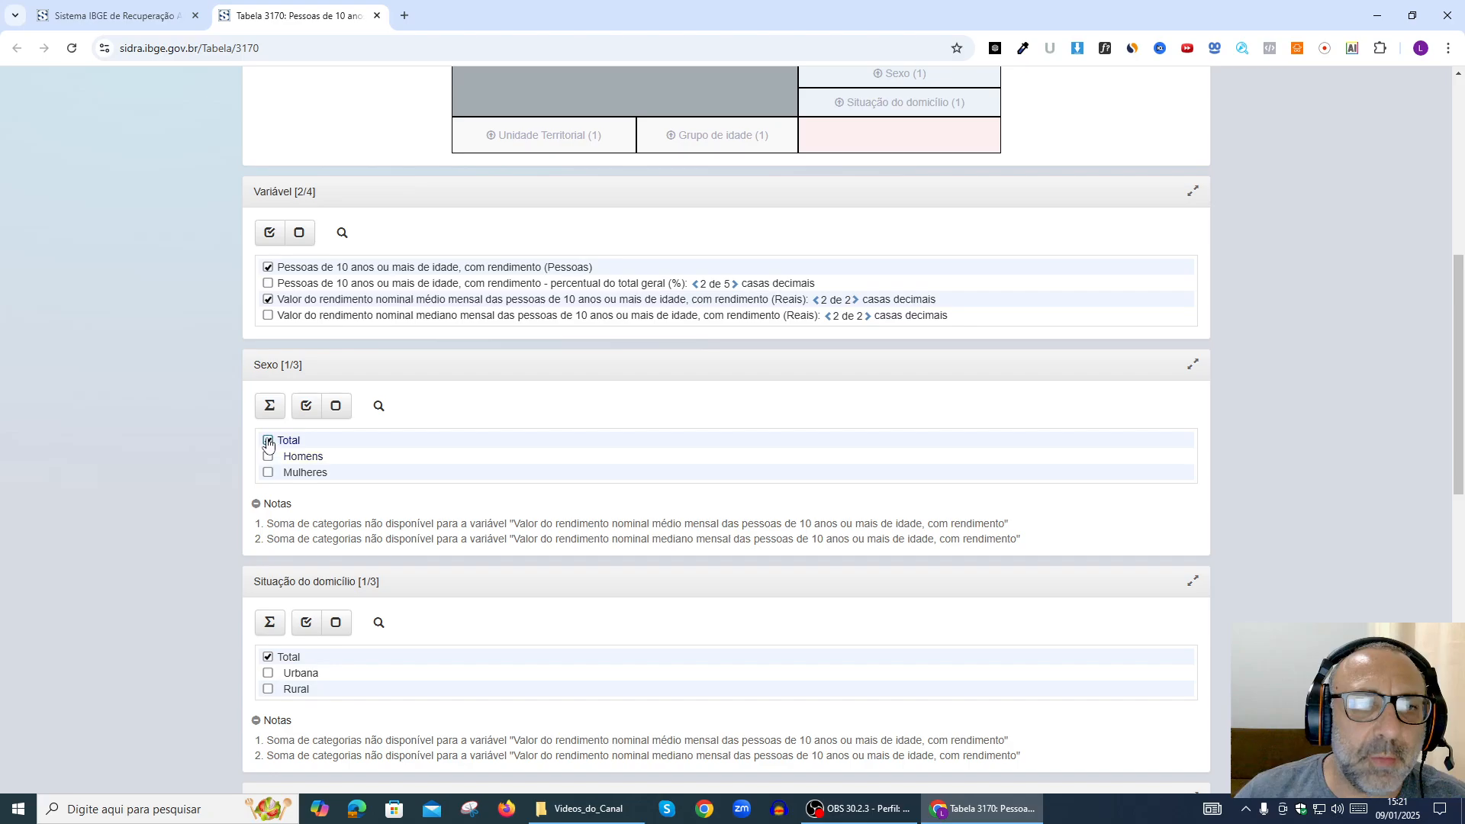
scroll(432, 484, down, 2)
scroll(431, 485, down, 1)
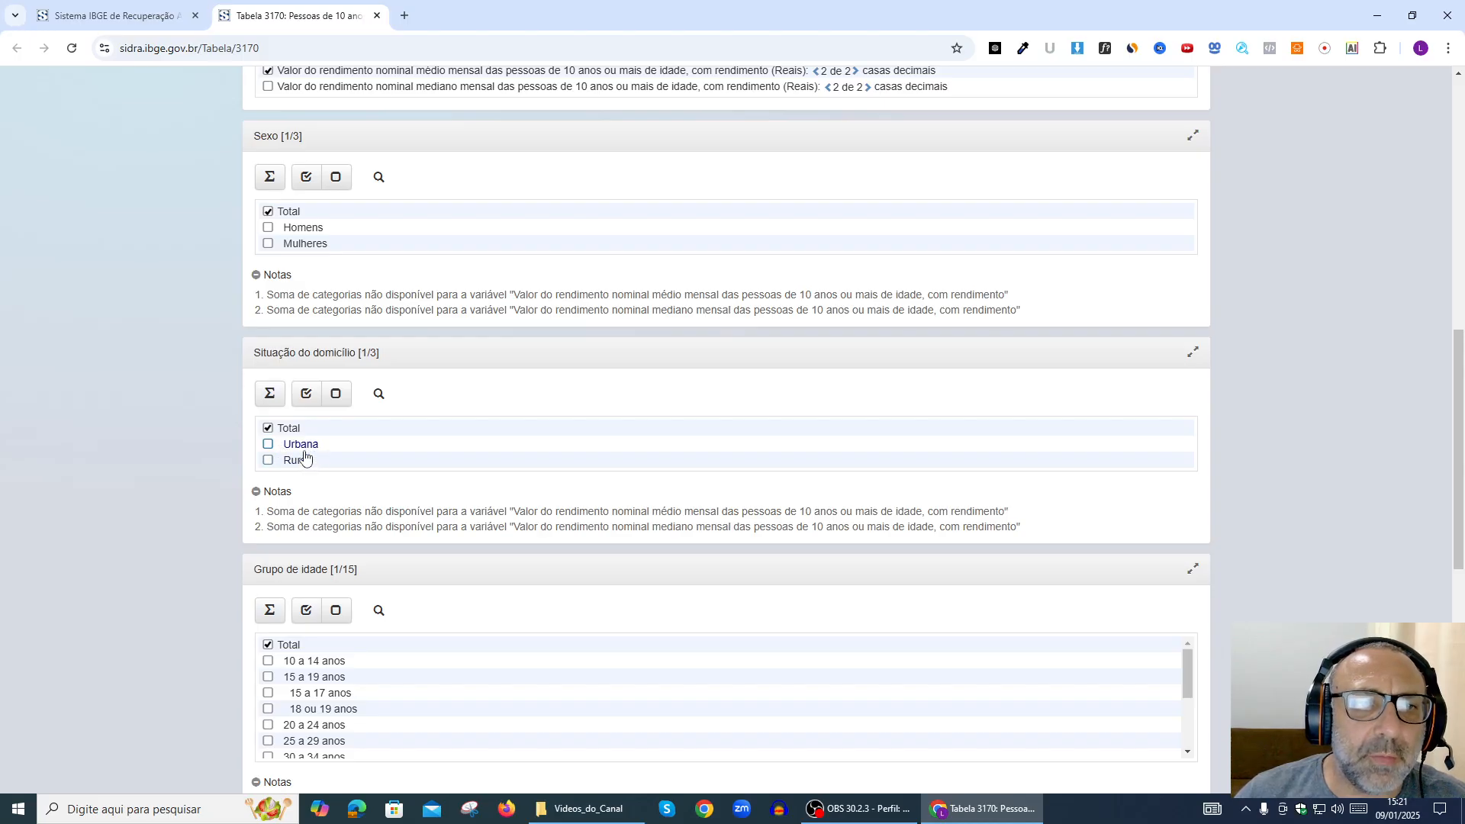
scroll(336, 464, down, 3)
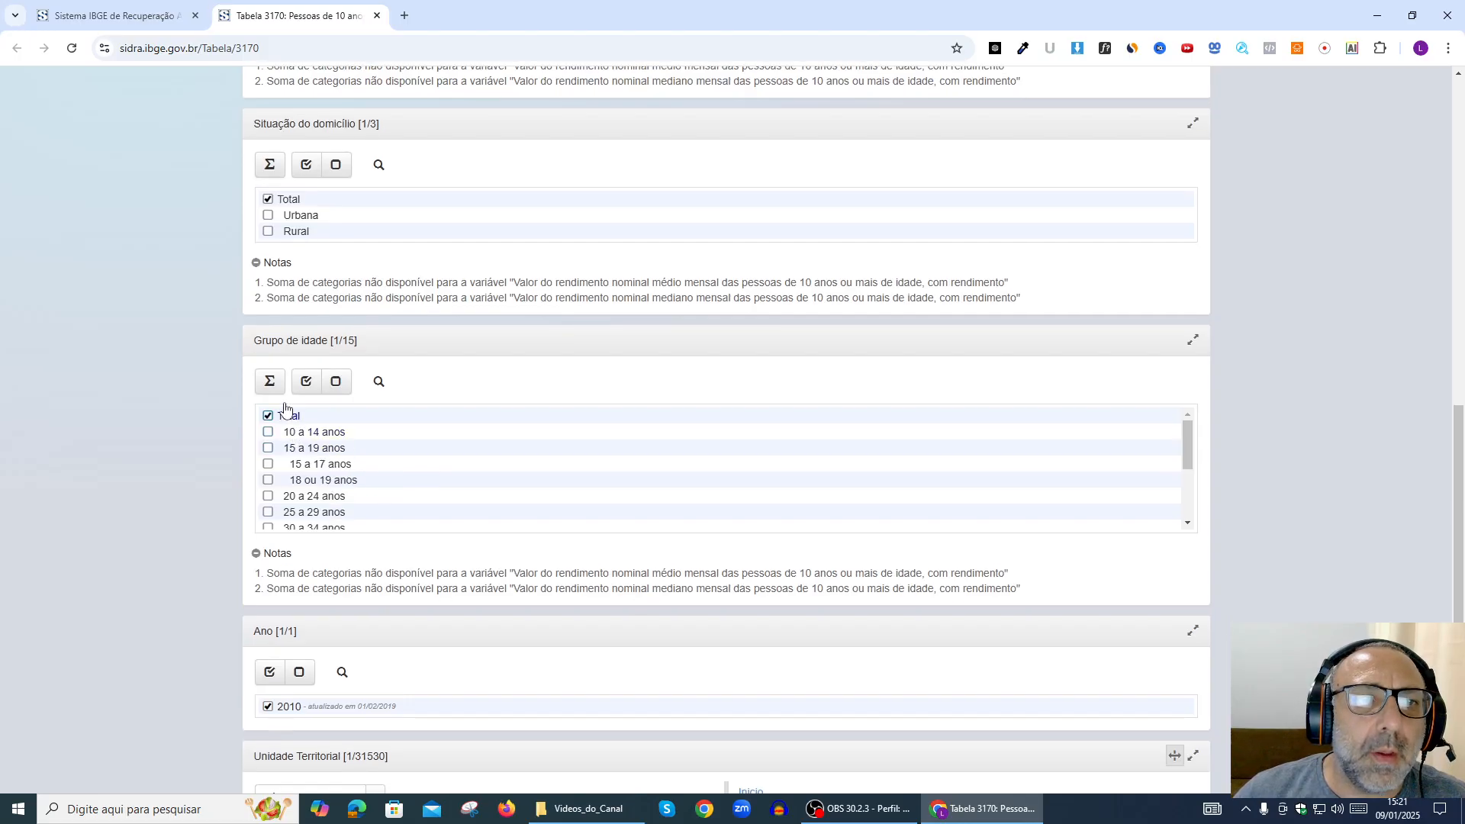
scroll(336, 467, down, 4)
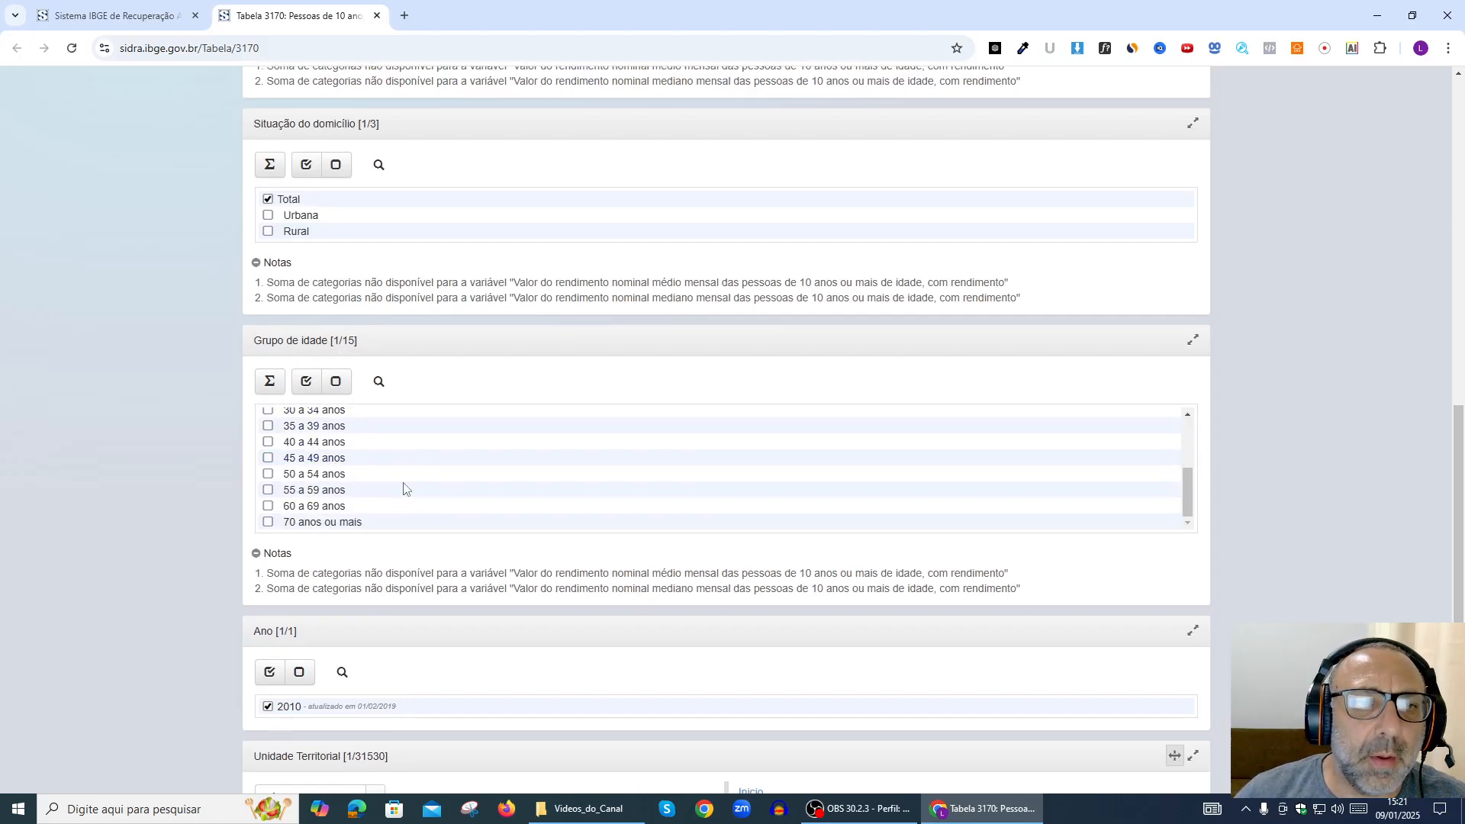
scroll(347, 403, up, 5)
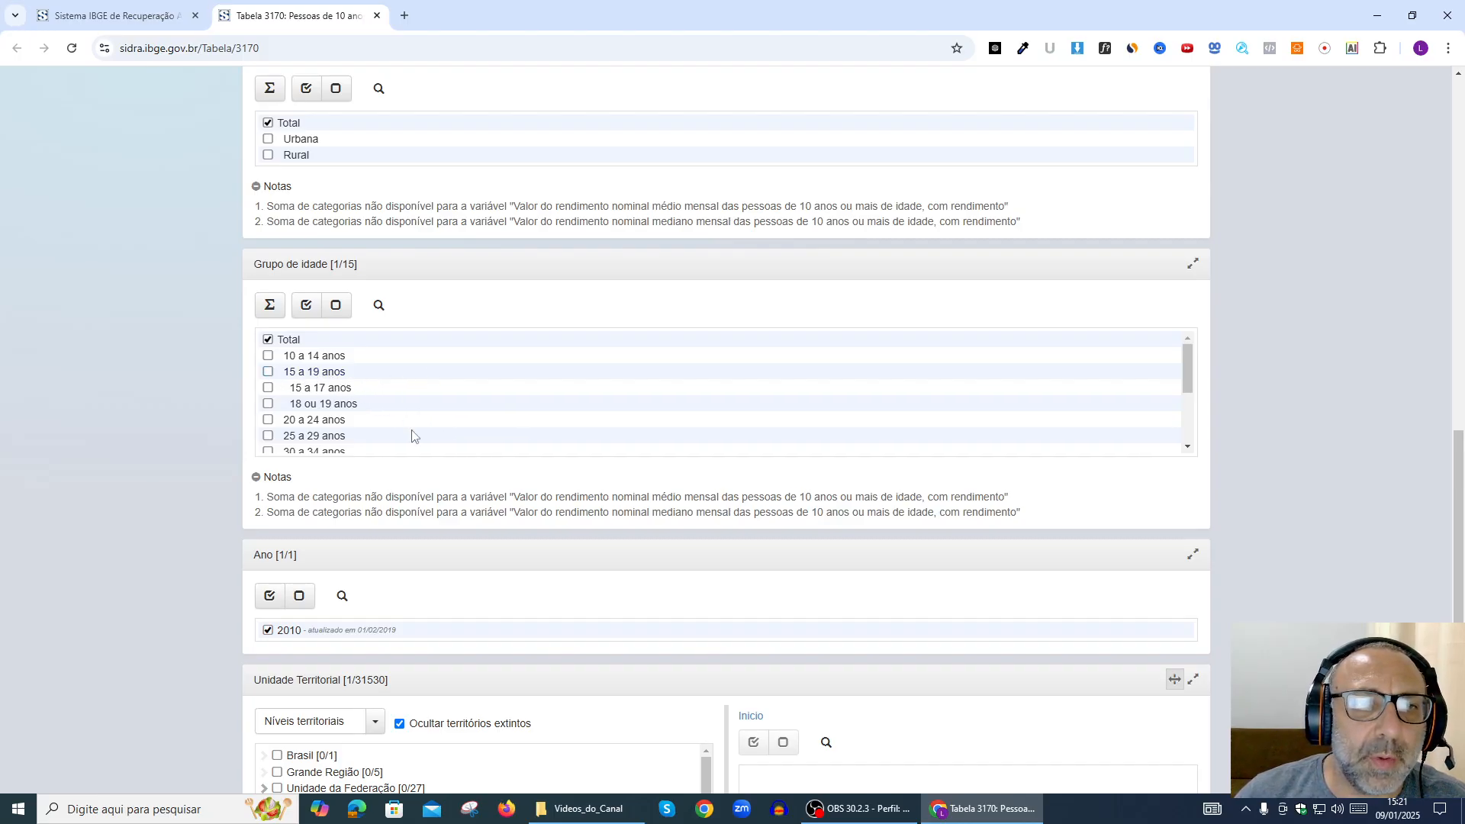
scroll(432, 555, down, 1)
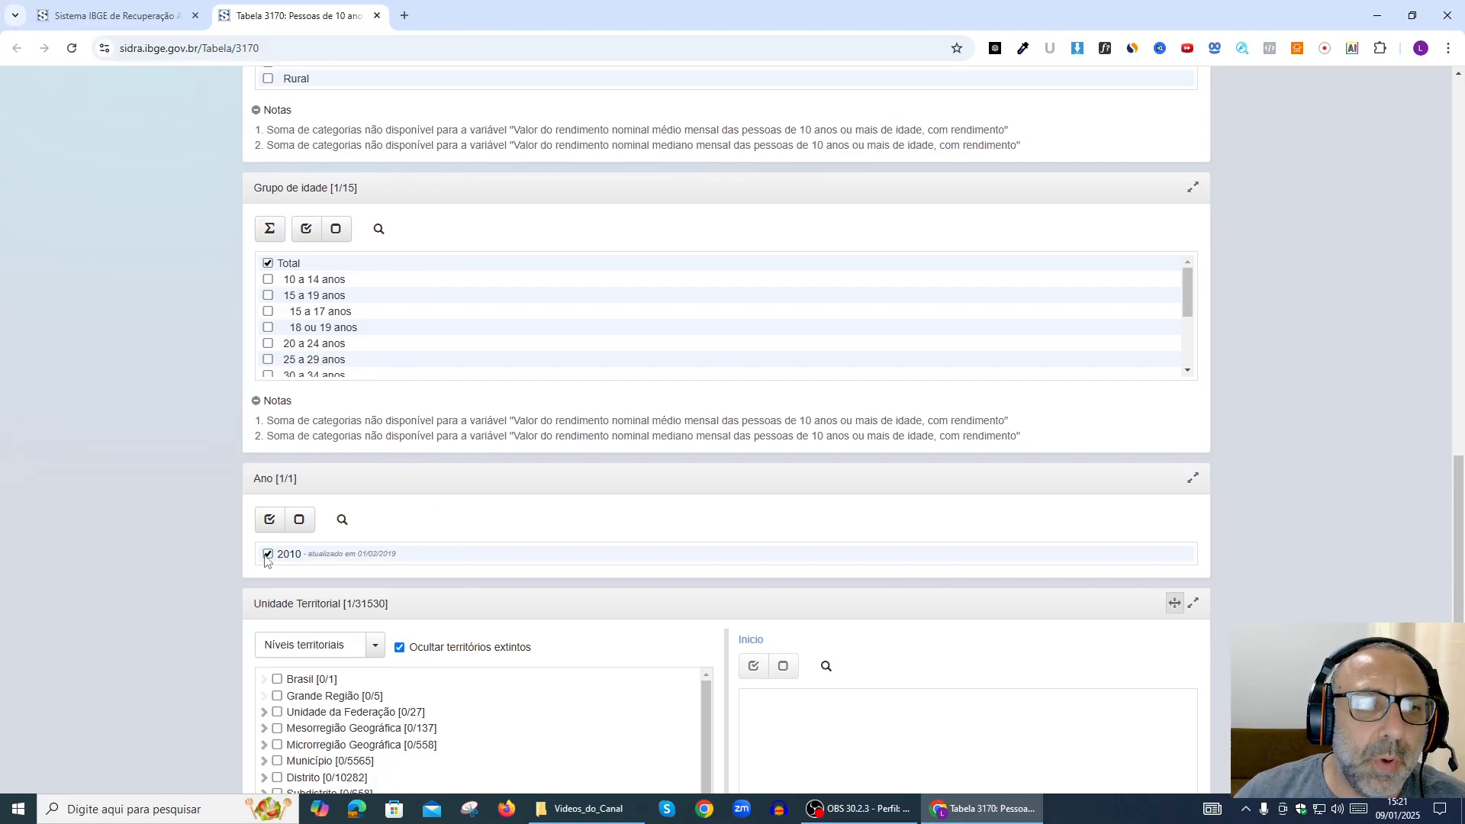
Clear the Bairro selection, search for "varginha" and select Centro, Floresta and Jardim Andere in Varginha (MG)
scroll(346, 544, down, 3)
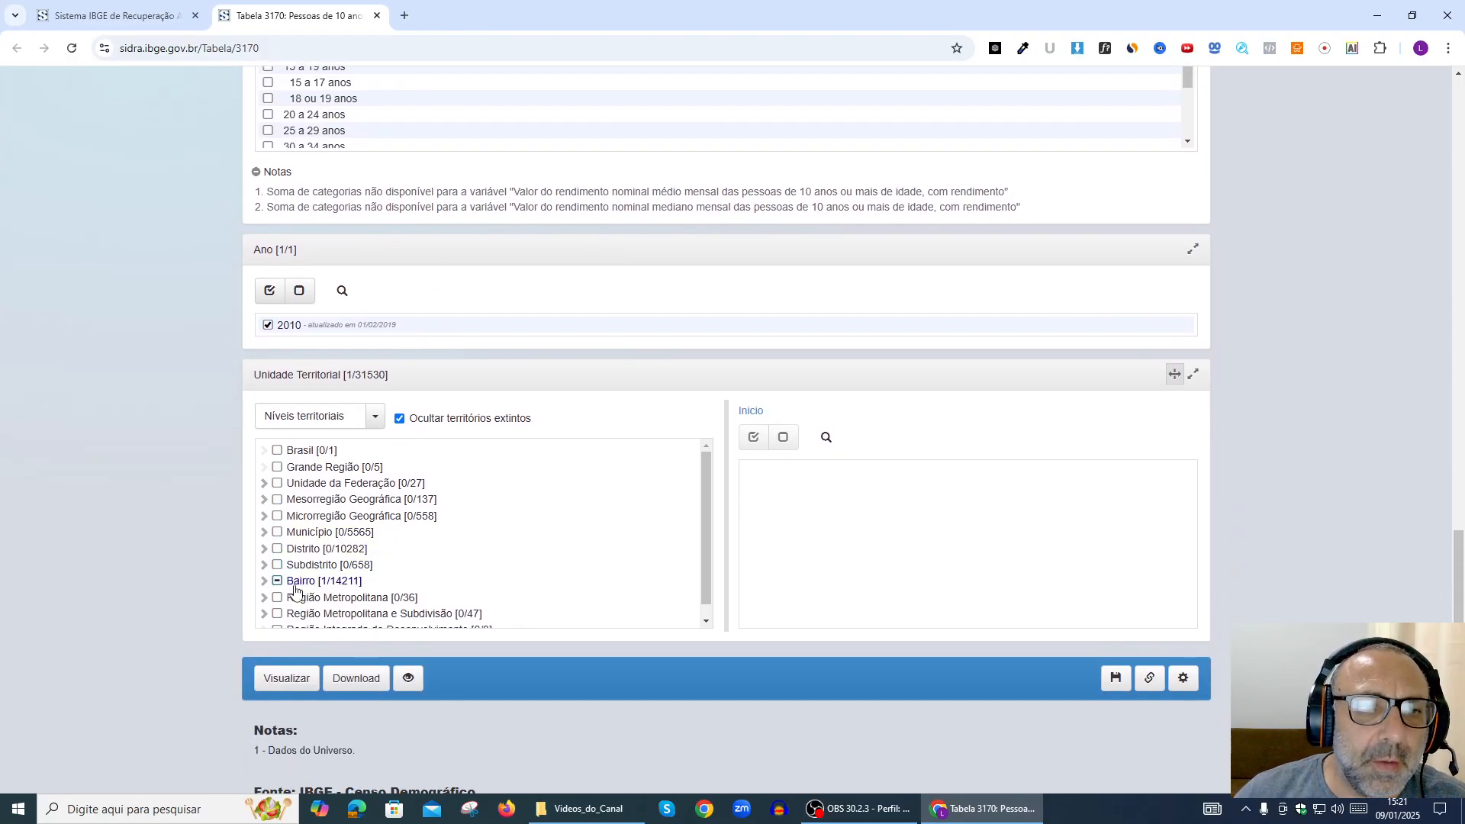
click(304, 584)
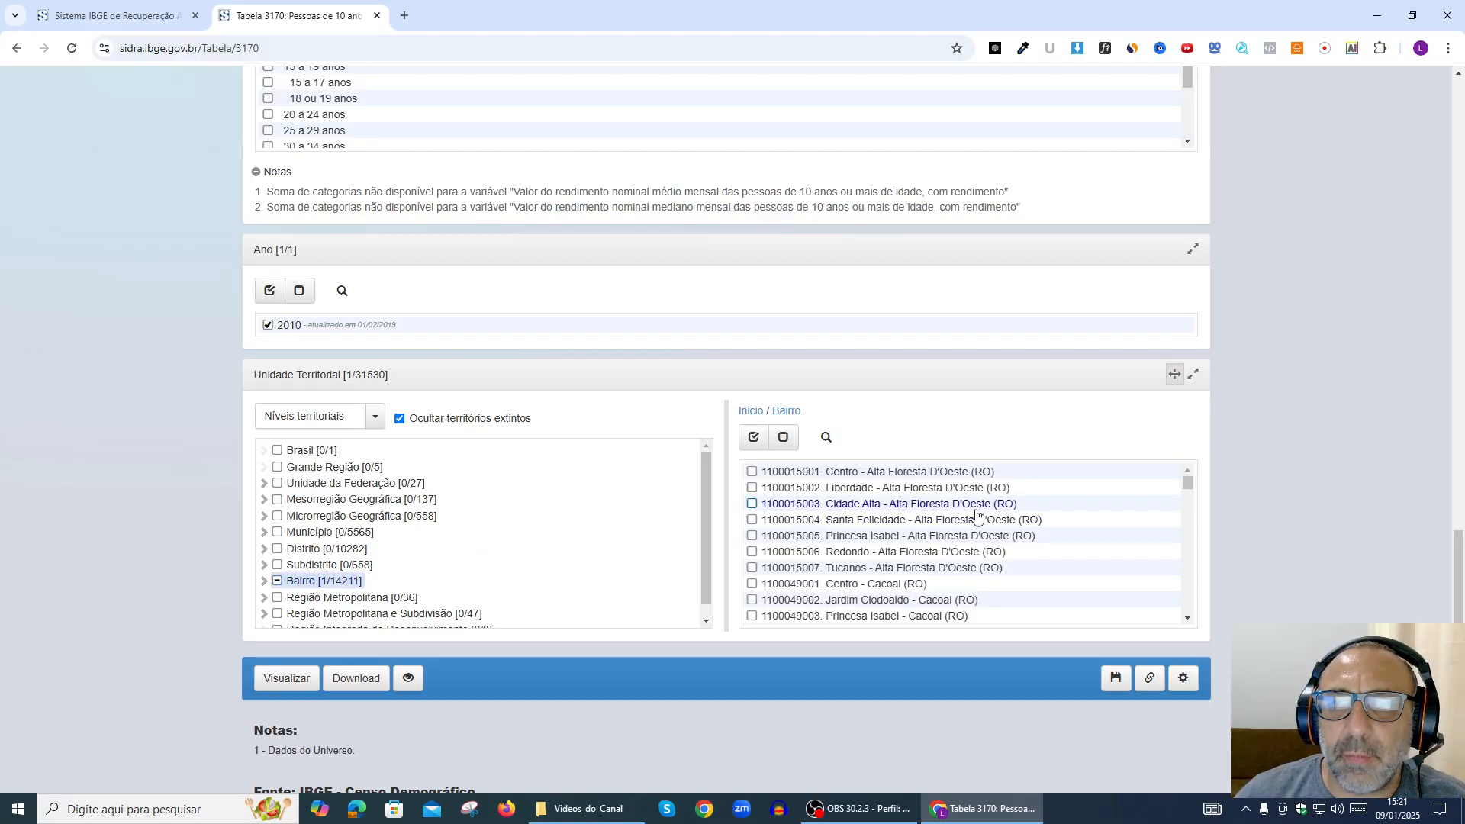
click(785, 445)
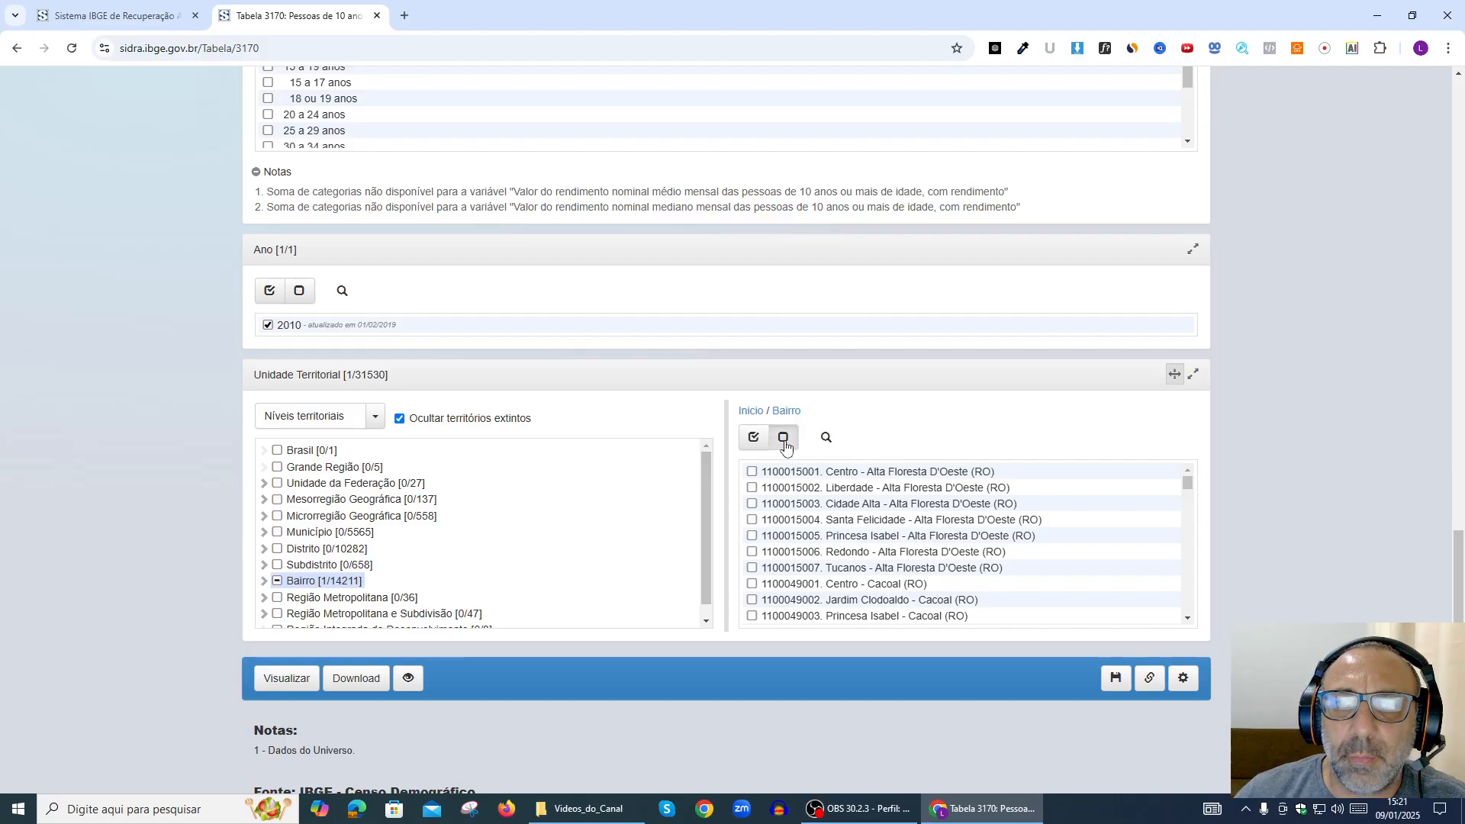
click(826, 438)
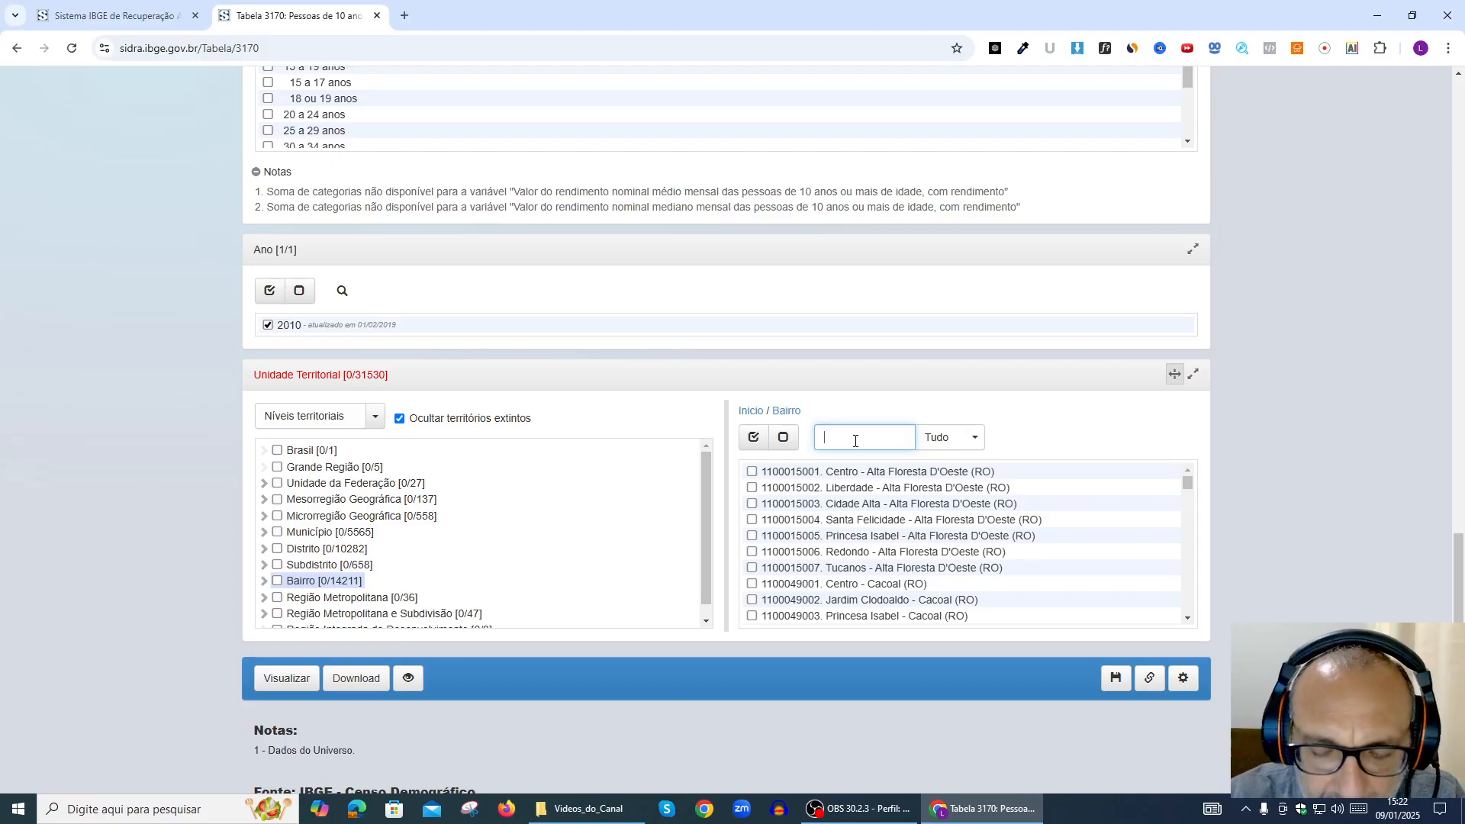
text(va)
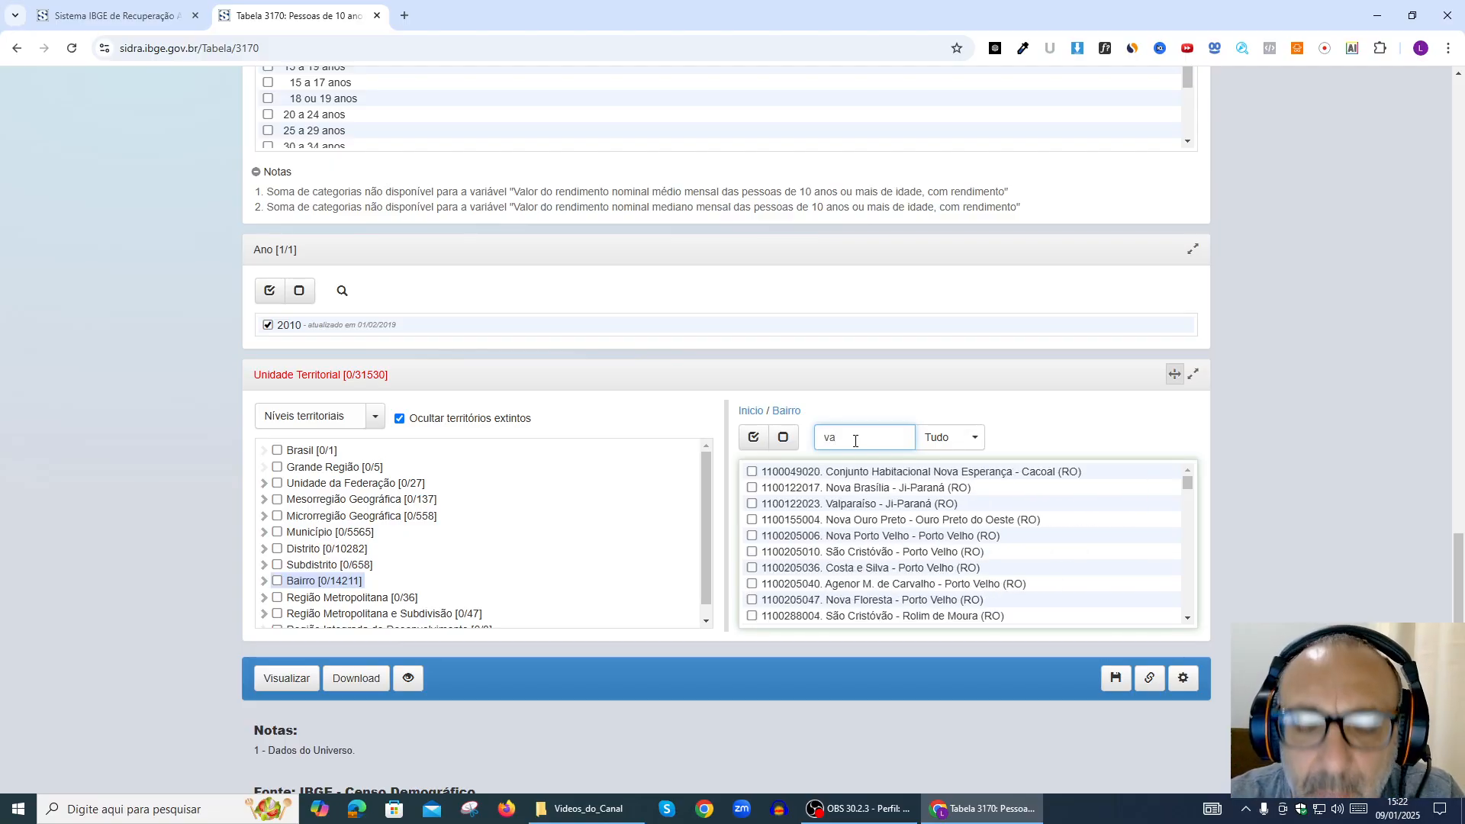
text(rginha)
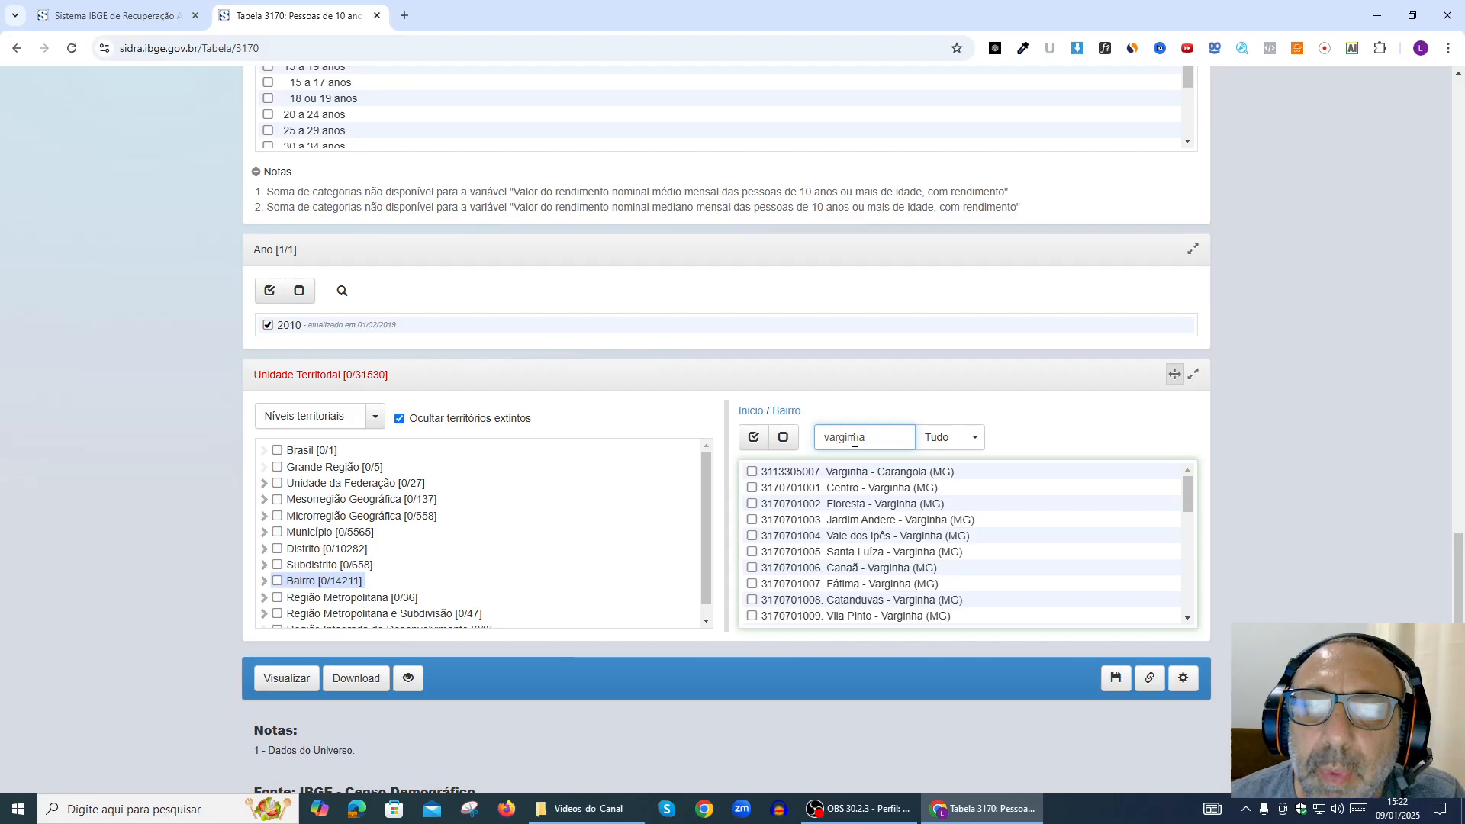
click(751, 489)
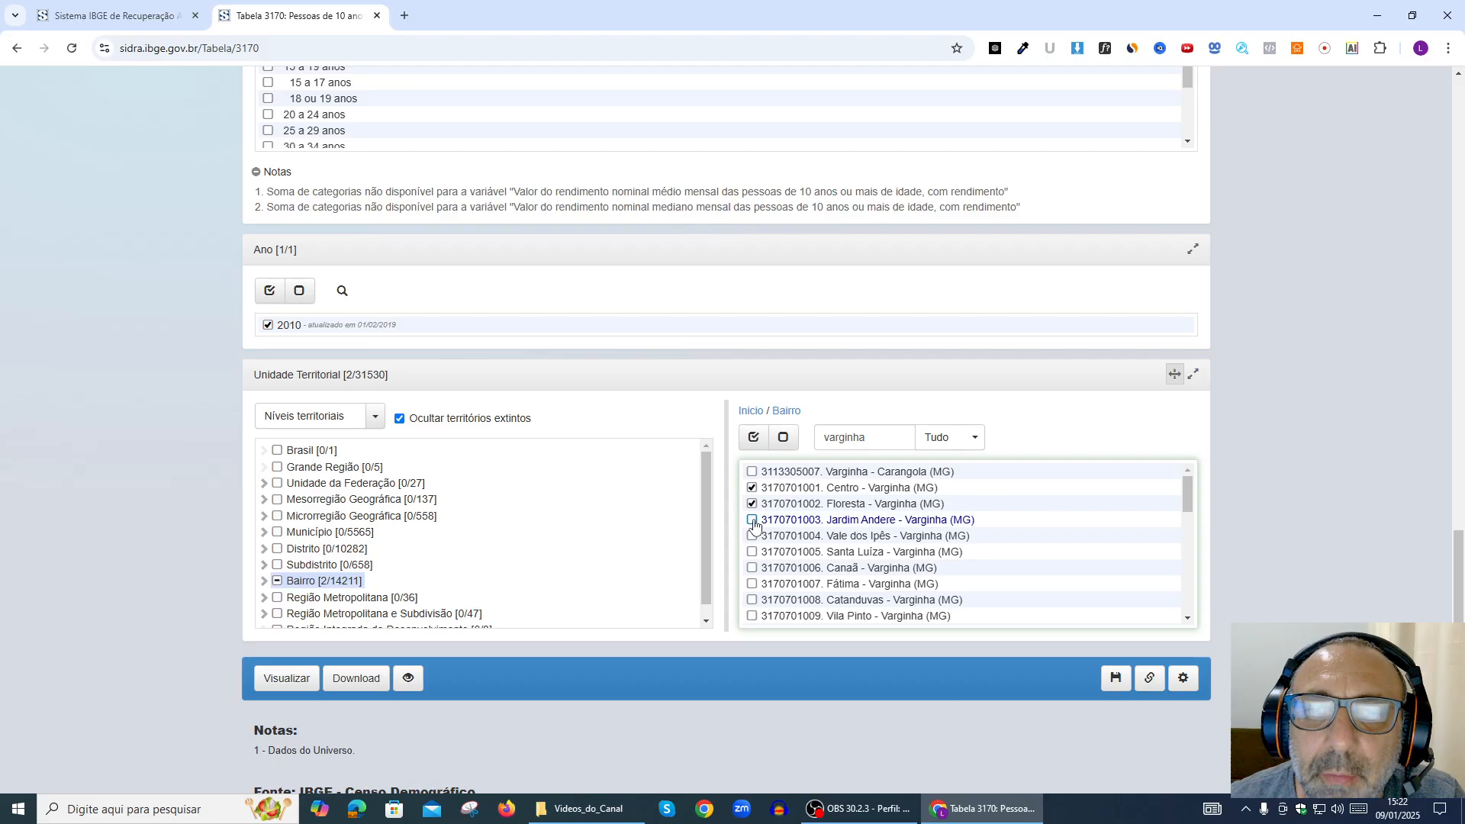
Display table 3170's results for the selected neighbourhoods and look through both variable tables
click(274, 687)
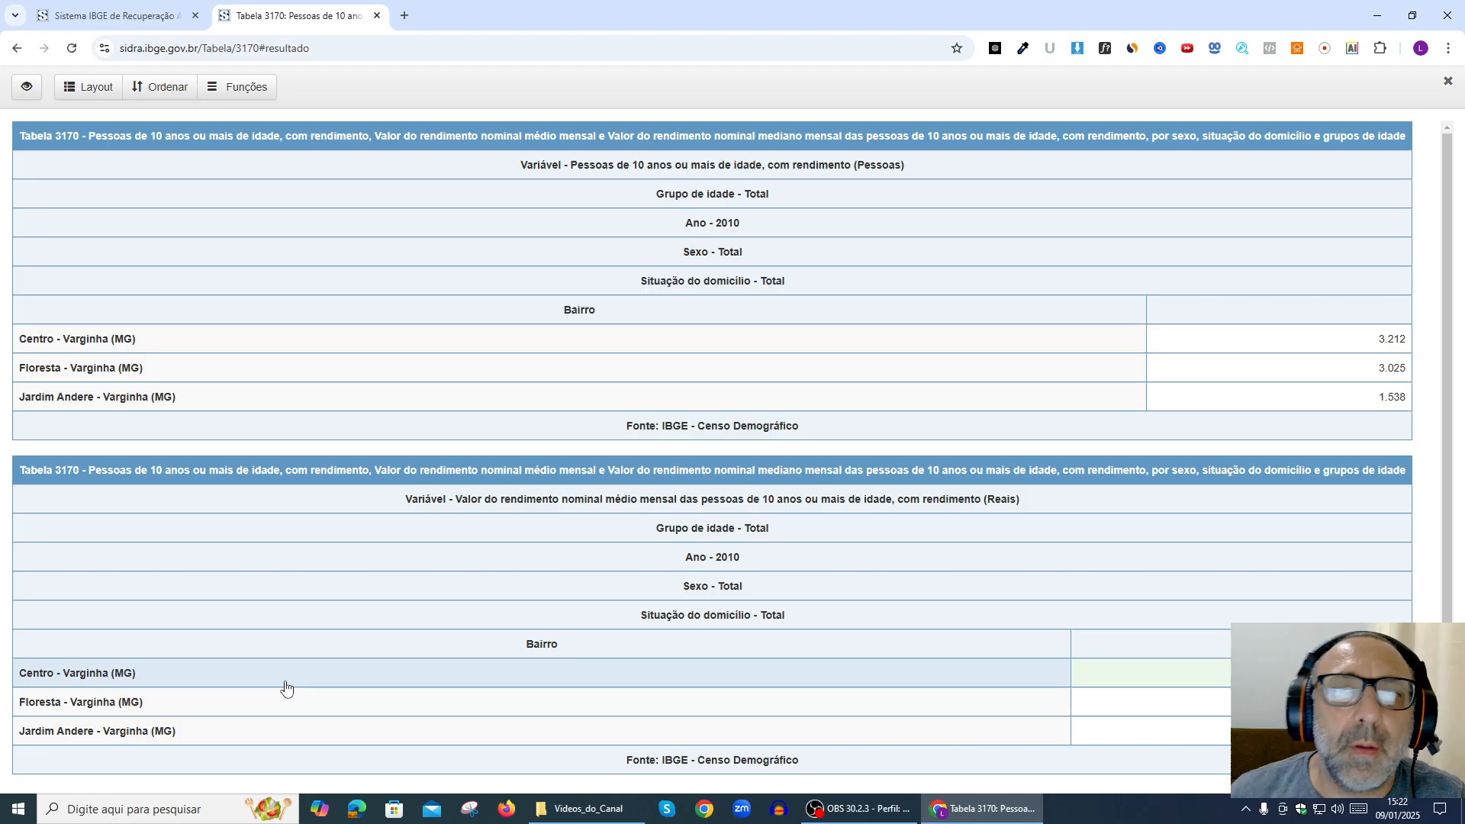
scroll(769, 464, down, 3)
scroll(773, 462, up, 3)
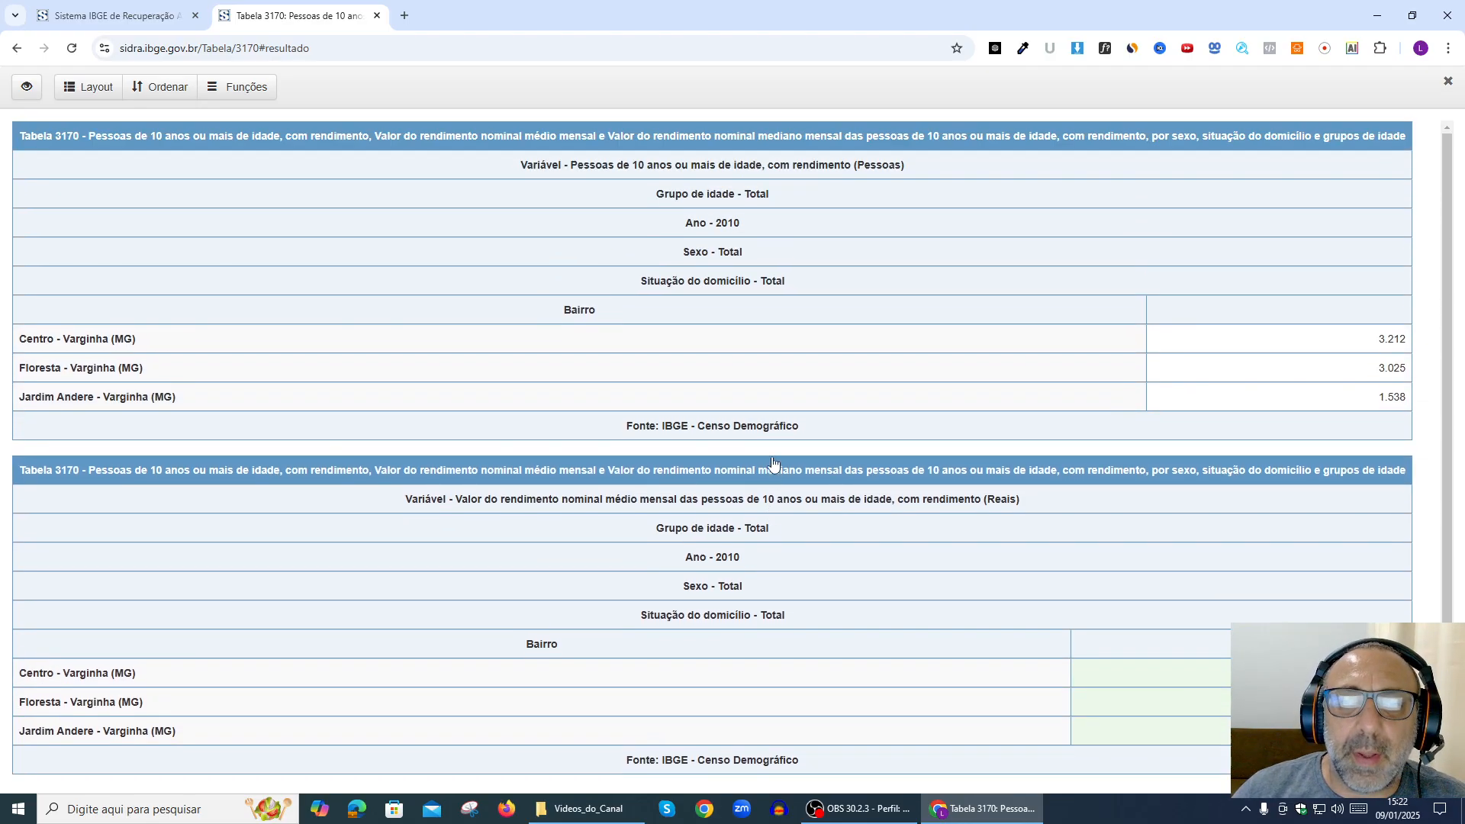
Move Variável below Situação do domicílio as a column dimension in table 3170's result layout
click(87, 87)
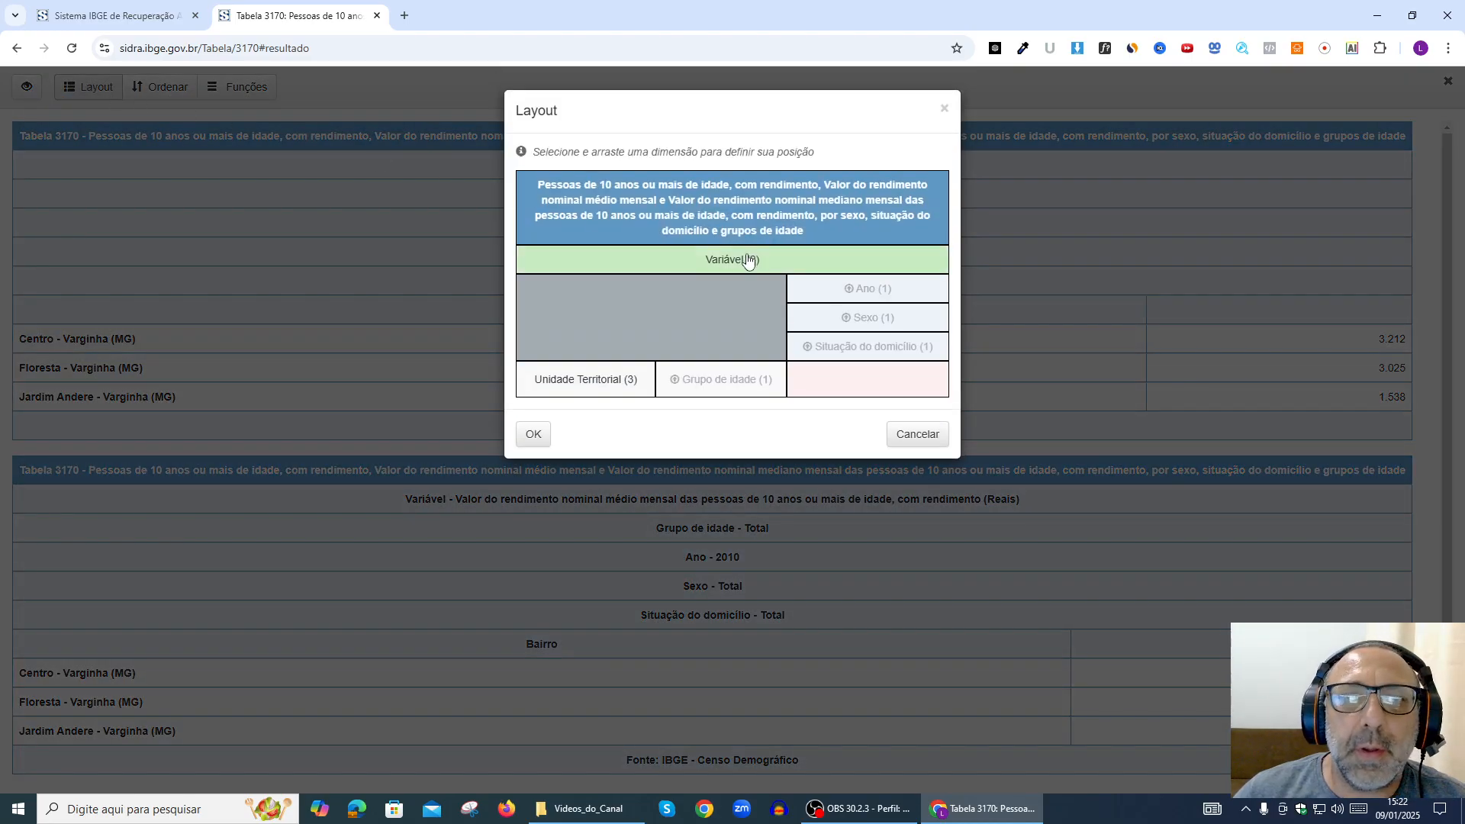
drag(748, 261, 844, 358)
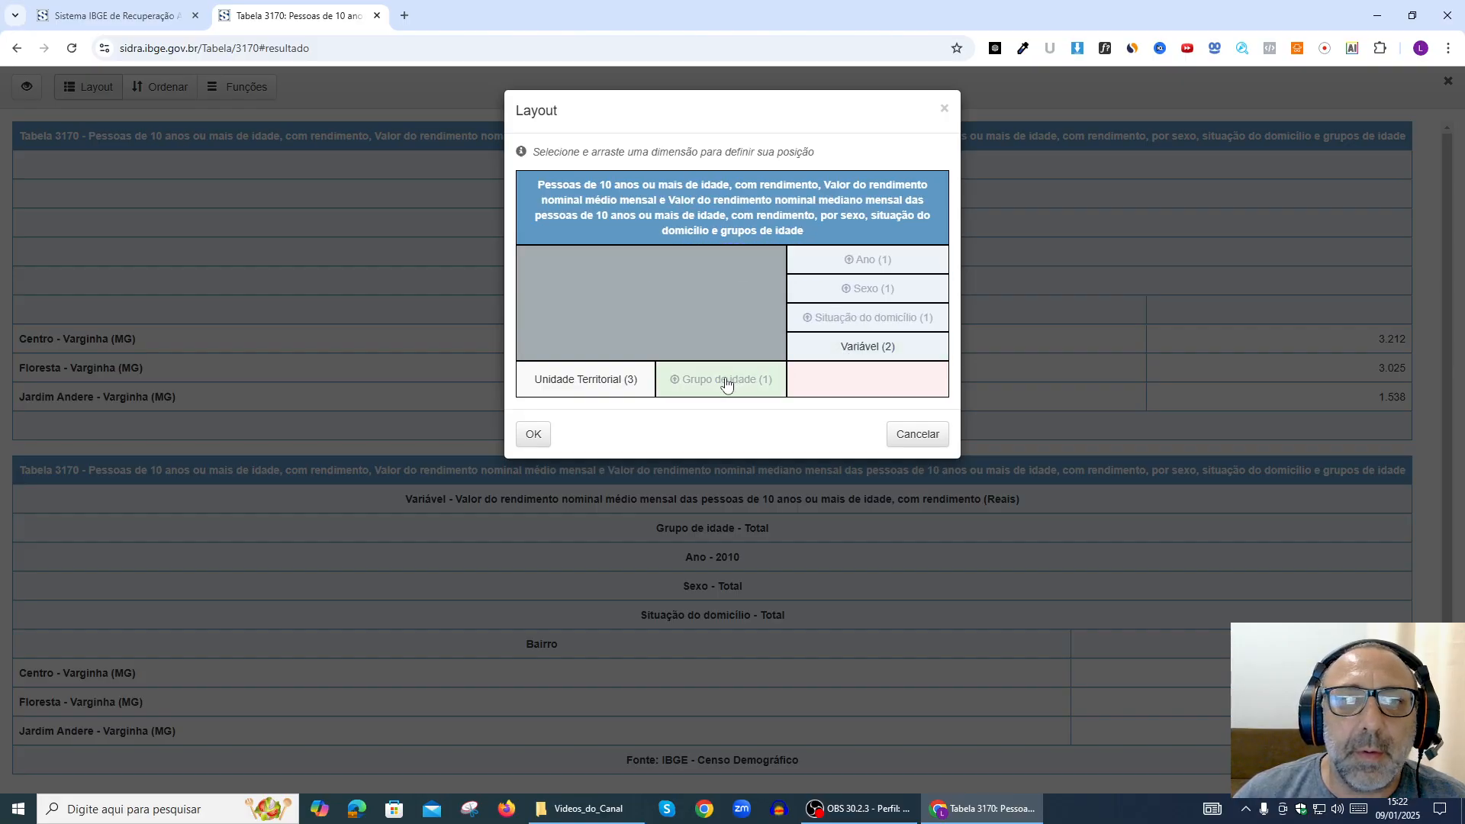
click(537, 438)
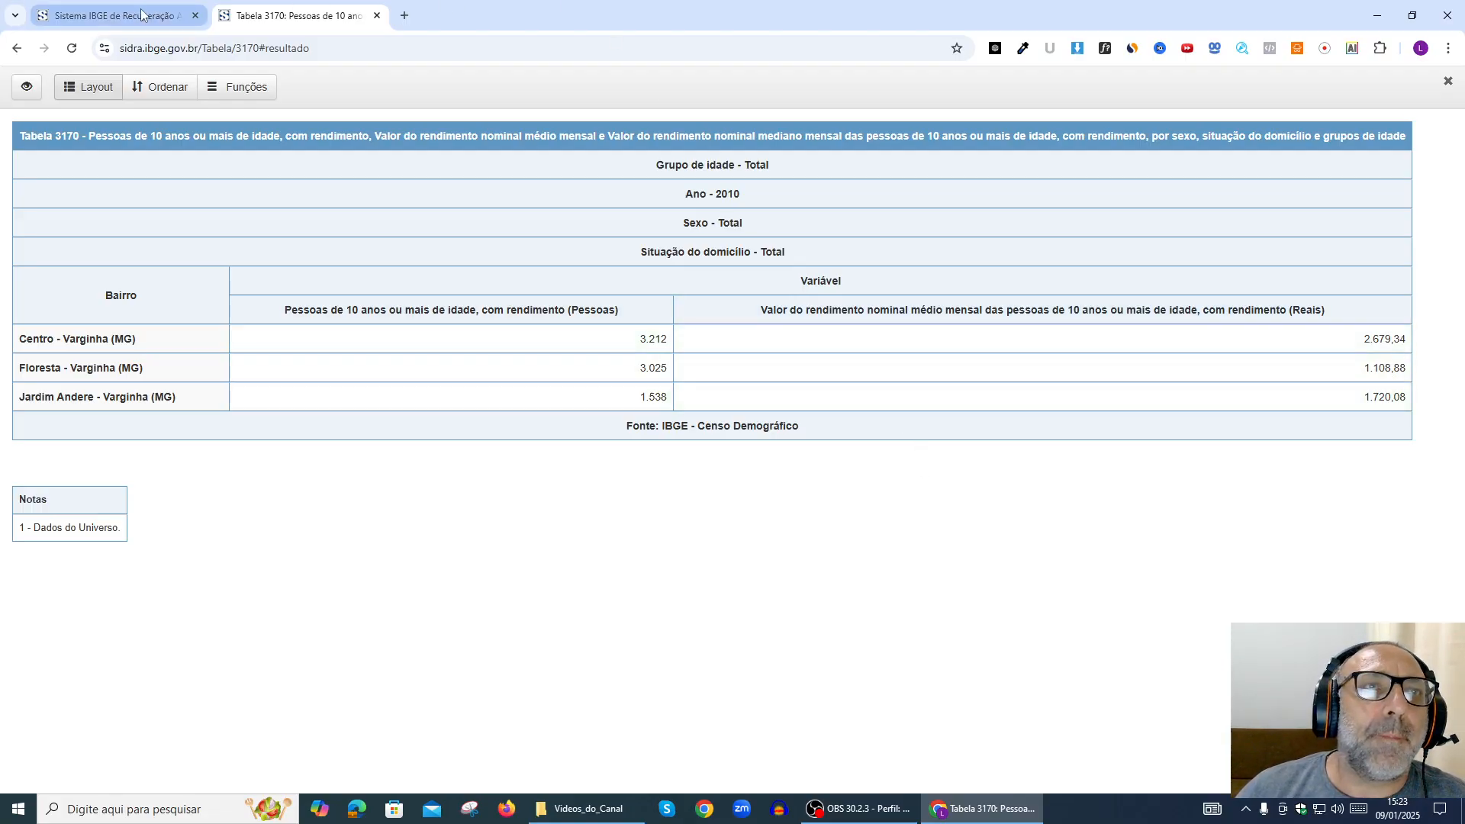
Close table 3170 and return to the SIDRA home page
click(116, 19)
click(295, 22)
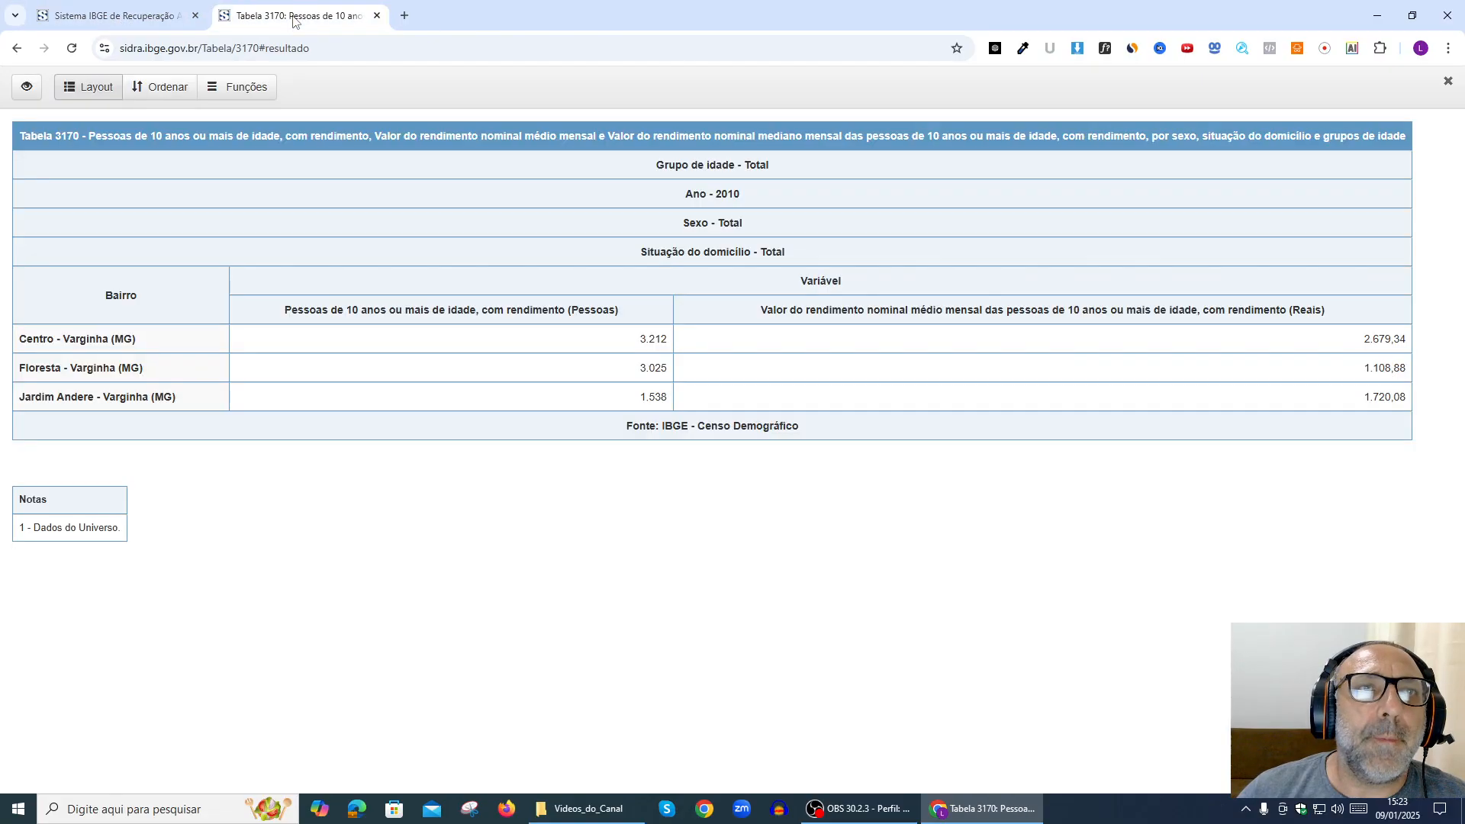
click(377, 16)
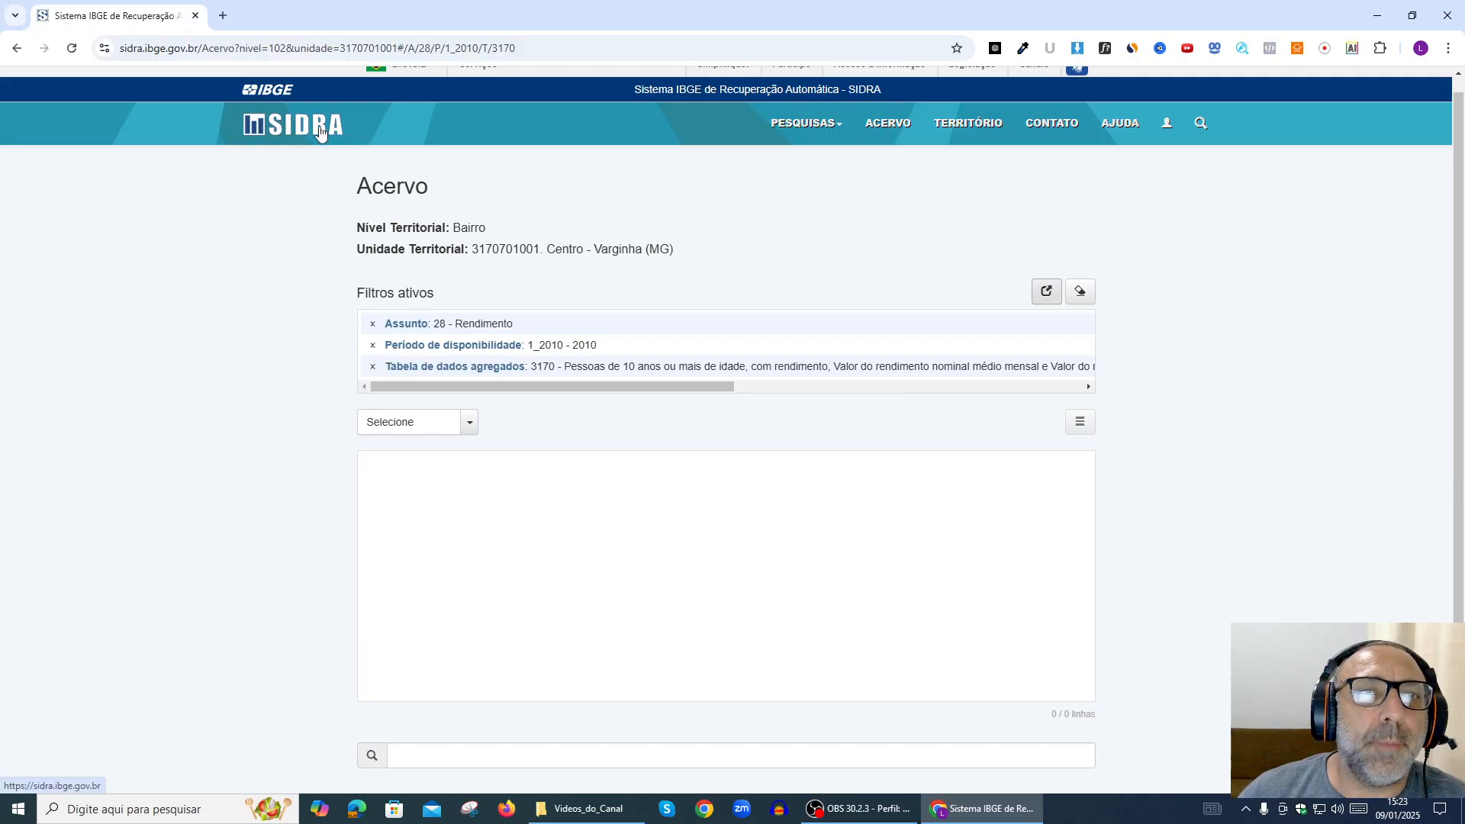
click(292, 126)
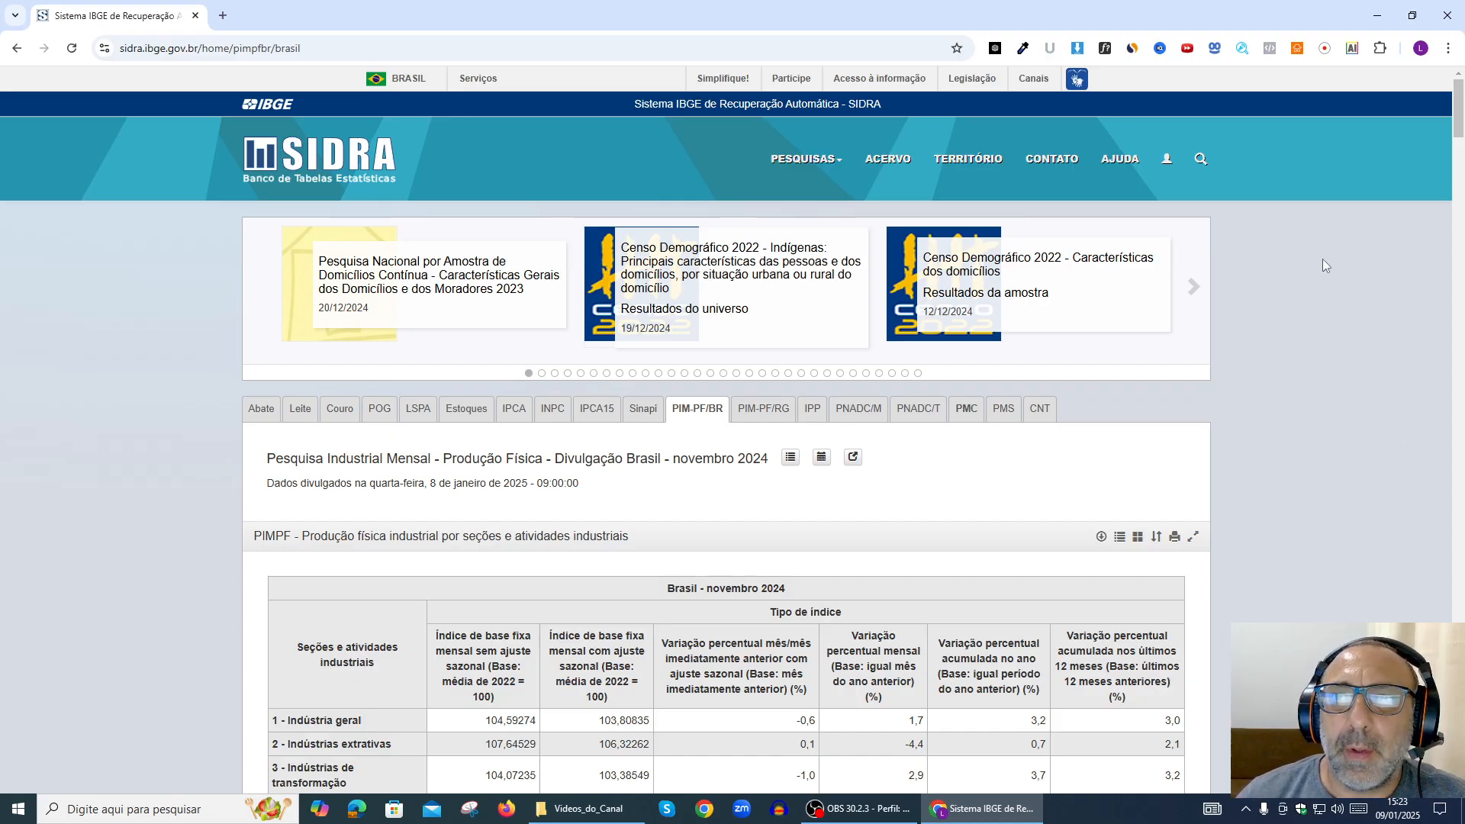
List the territorial units of the Bairro level under Estrutura Político-Administrativa on the Território page
click(968, 160)
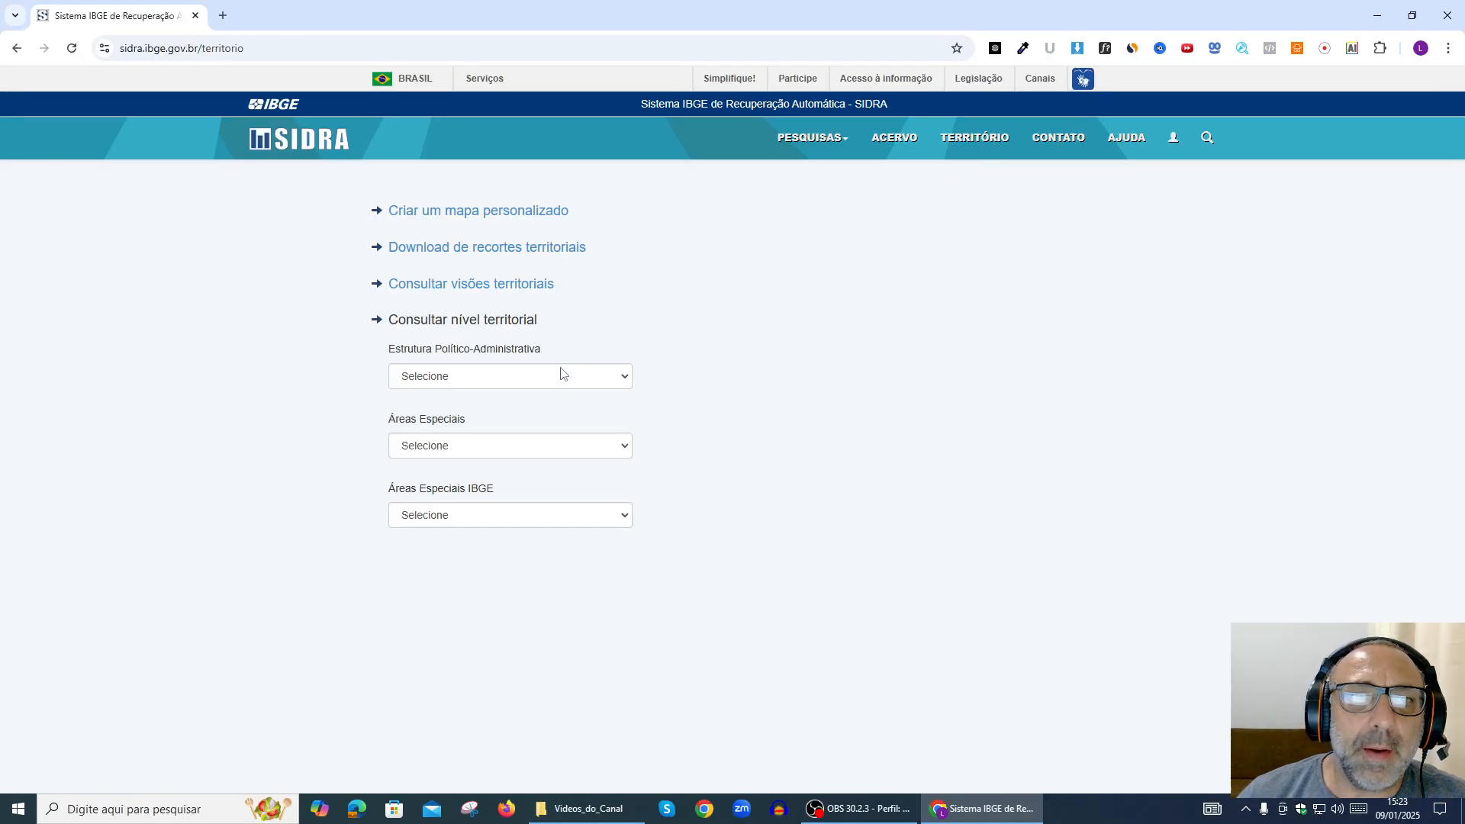
click(561, 373)
click(463, 424)
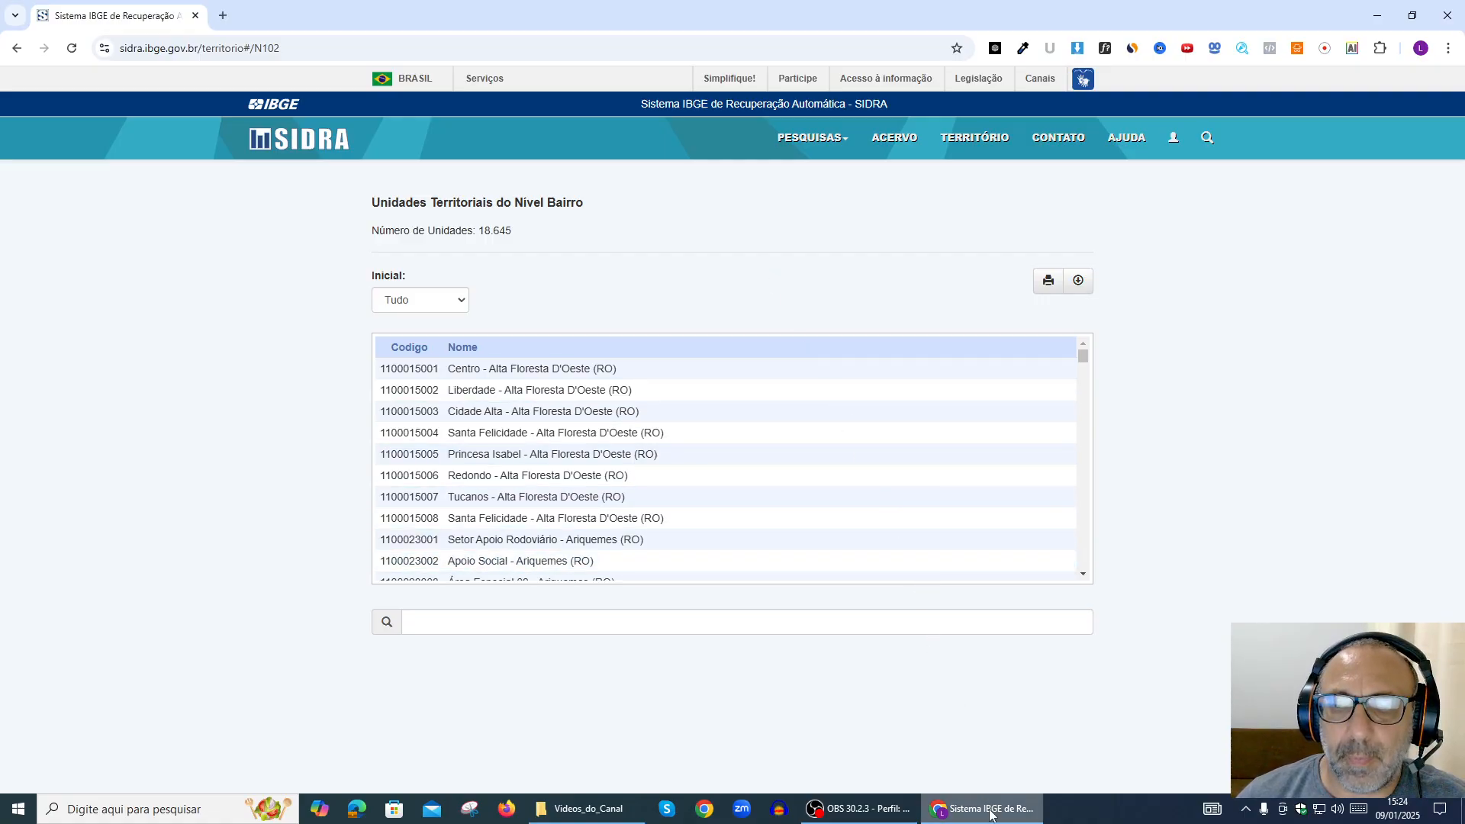
click(860, 809)
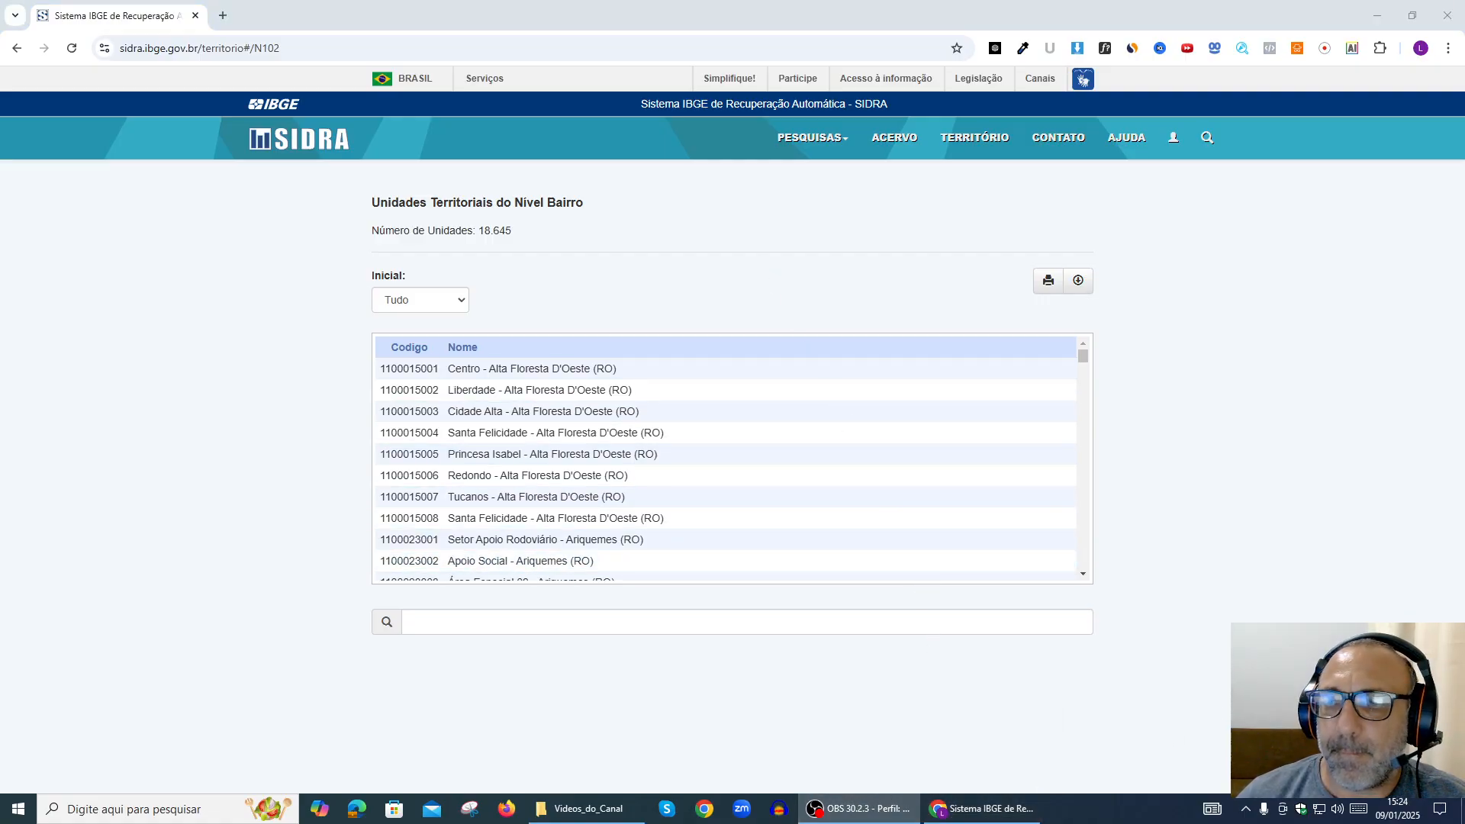